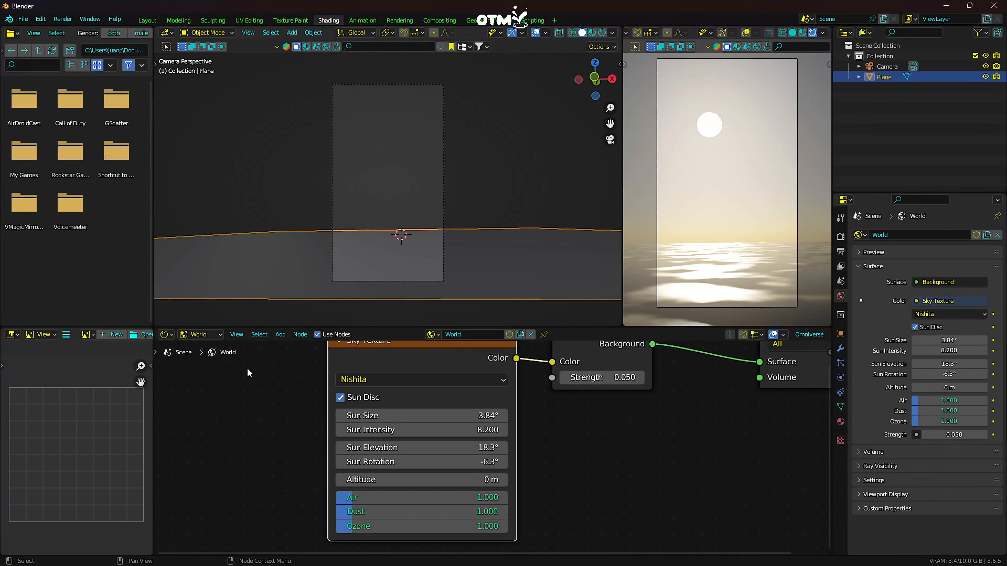
- Set the plane material's noise texture to scale 16.1, detail 15 and roughness 0.775 for finer water ripples
click(200, 334)
click(196, 345)
middle_drag(420, 507, 467, 450)
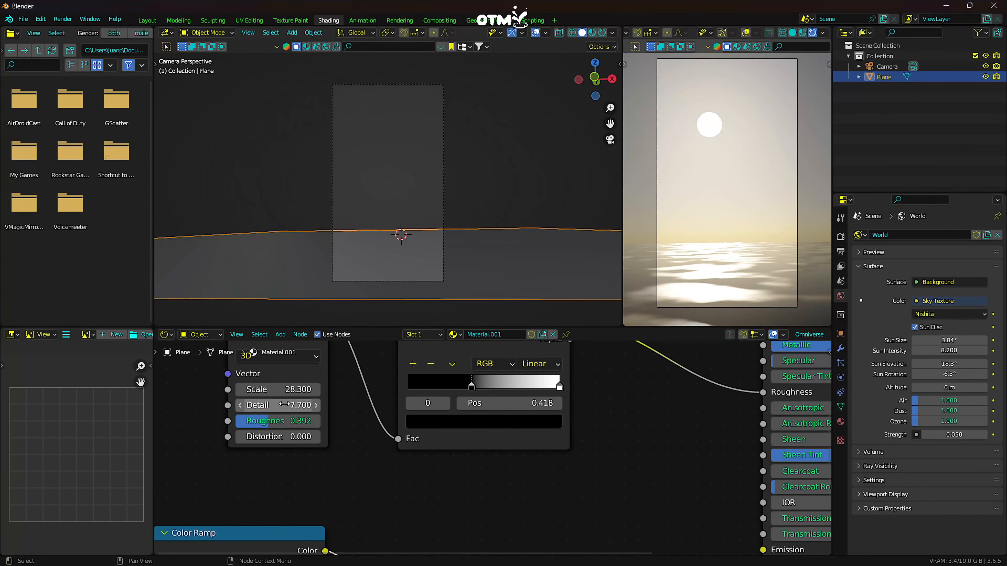
drag(282, 405, 298, 389)
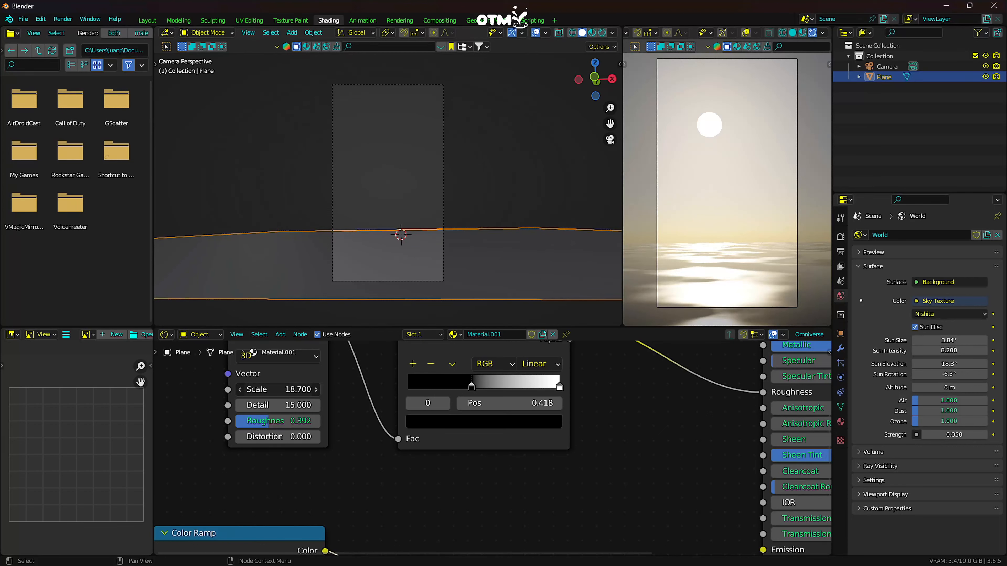
drag(298, 389, 301, 423)
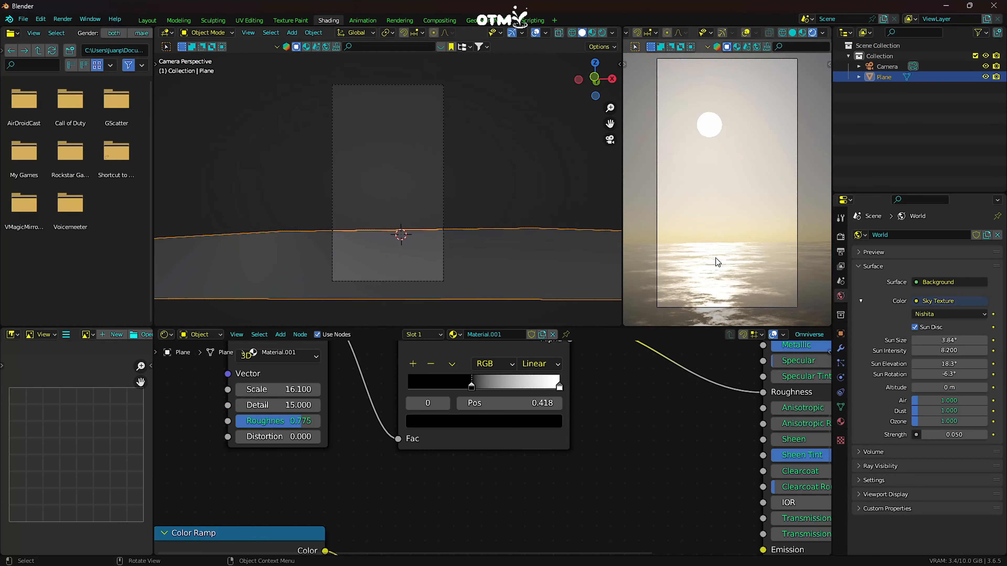
scroll(715, 258, up, 1)
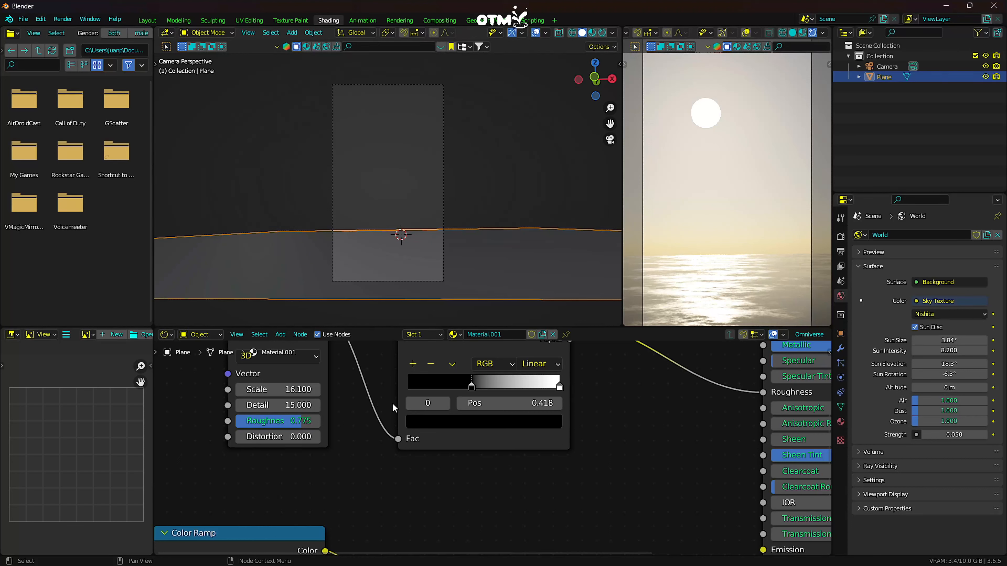
middle_drag(343, 489, 422, 416)
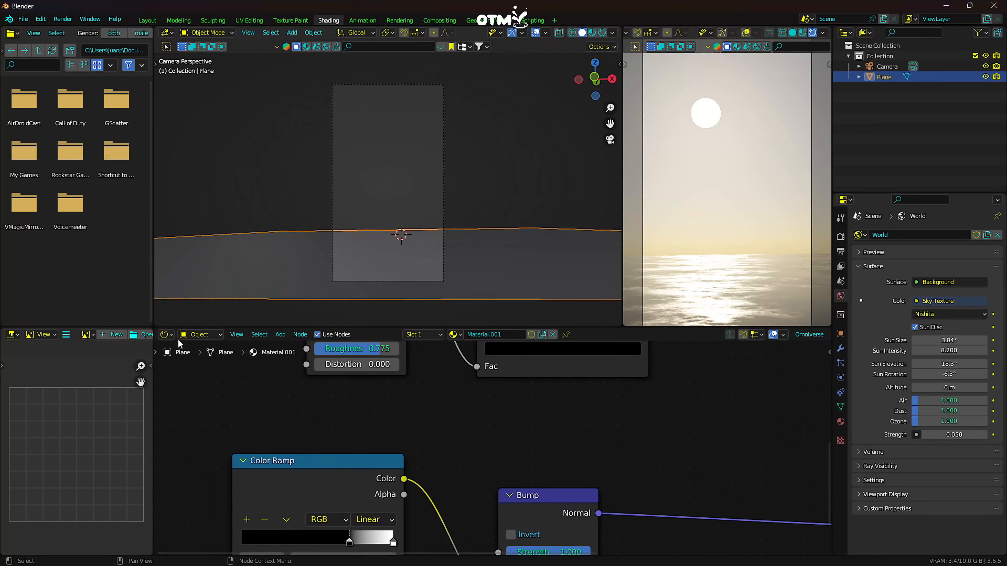
- Change the world's sky texture type to Preetham
click(166, 334)
click(196, 356)
key(Home)
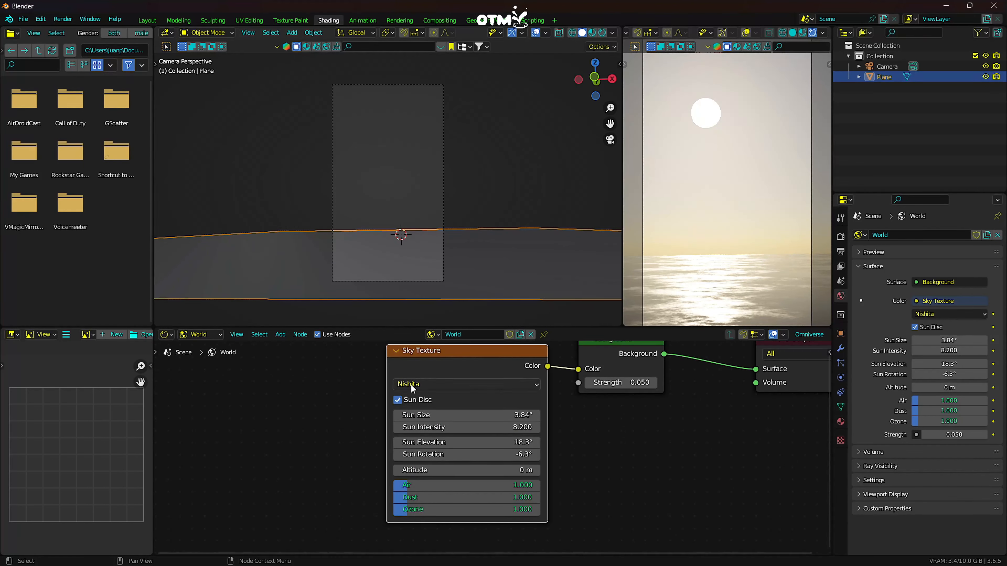
click(412, 386)
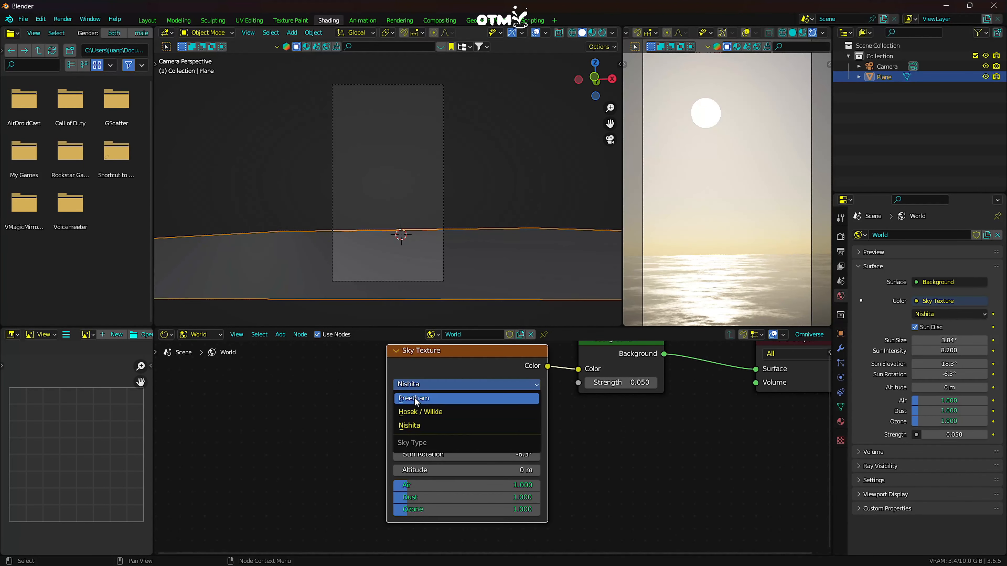
click(415, 399)
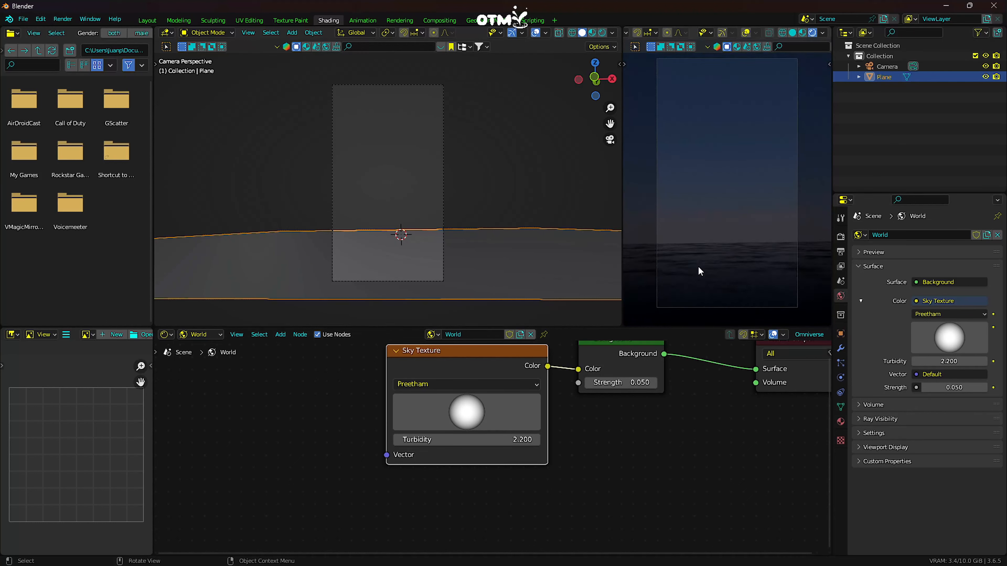
scroll(736, 234, down, 1)
drag(588, 331, 587, 418)
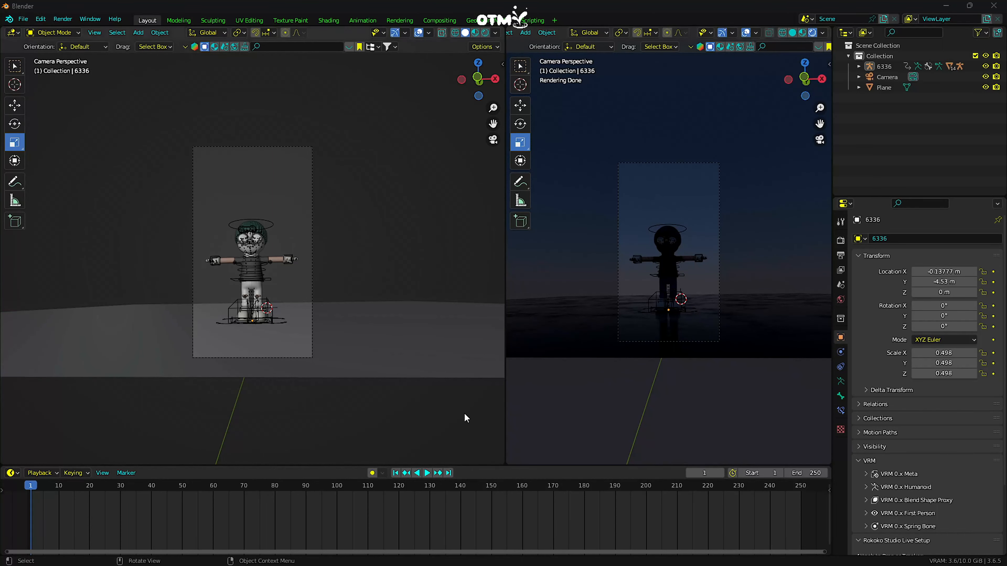
- Add an area light to the scene with the character
scroll(298, 344, up, 2)
middle_drag(254, 352, 279, 341)
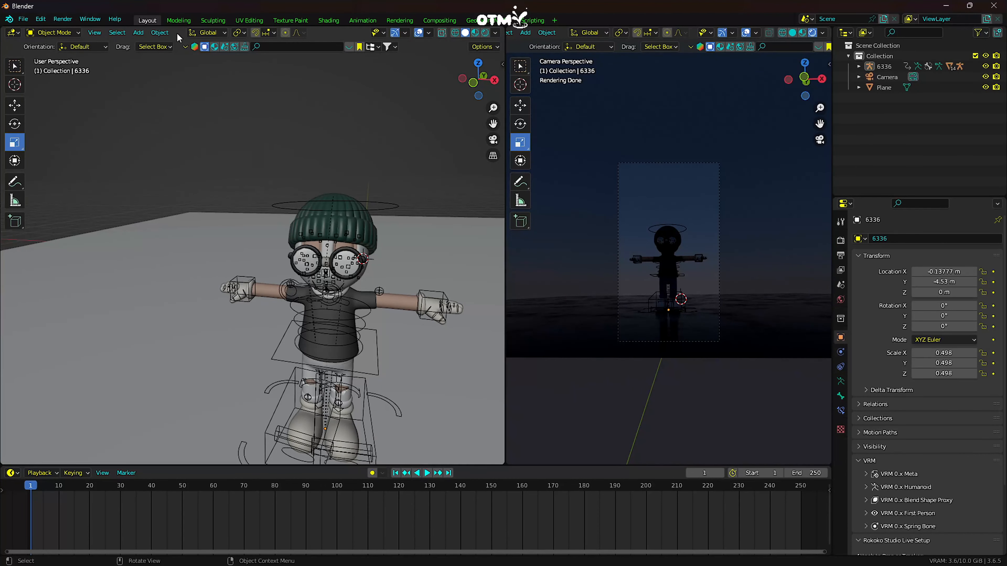
click(138, 33)
mouse_move(159, 174)
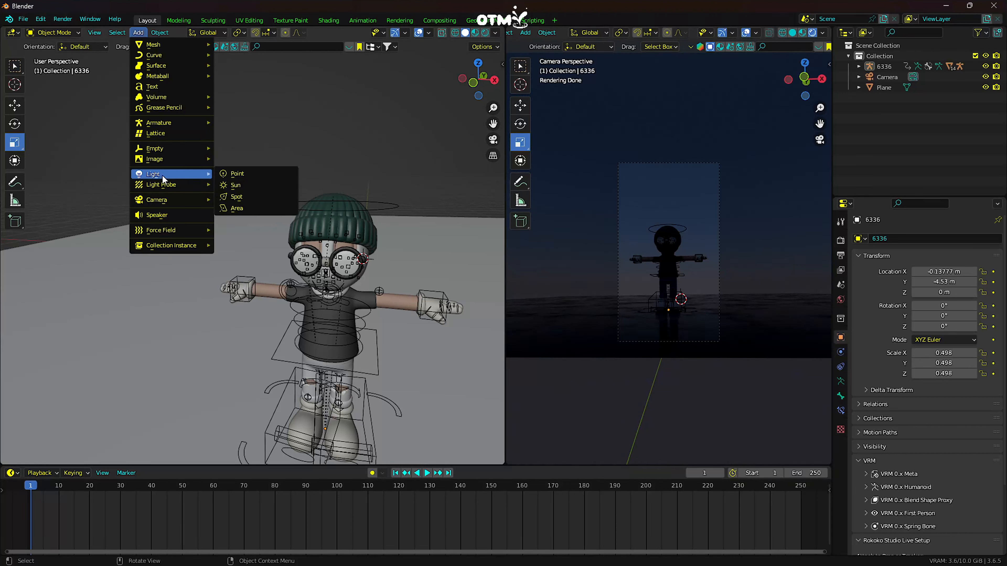
click(238, 207)
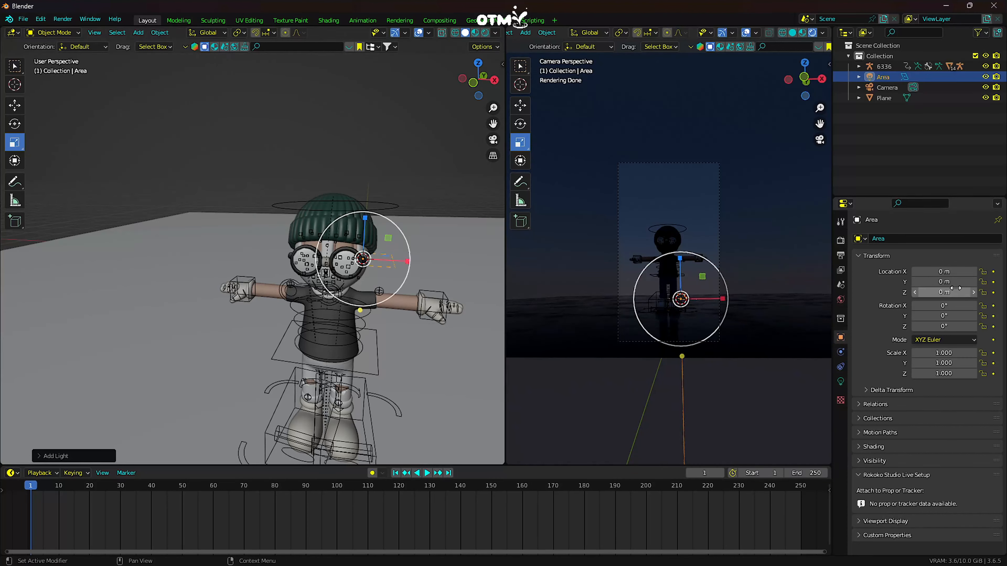
- Place the area light beside the character at X 0.89 m, Y -4.5 m, Z 1.31 m, with a 65° Y rotation
drag(944, 281, 927, 282)
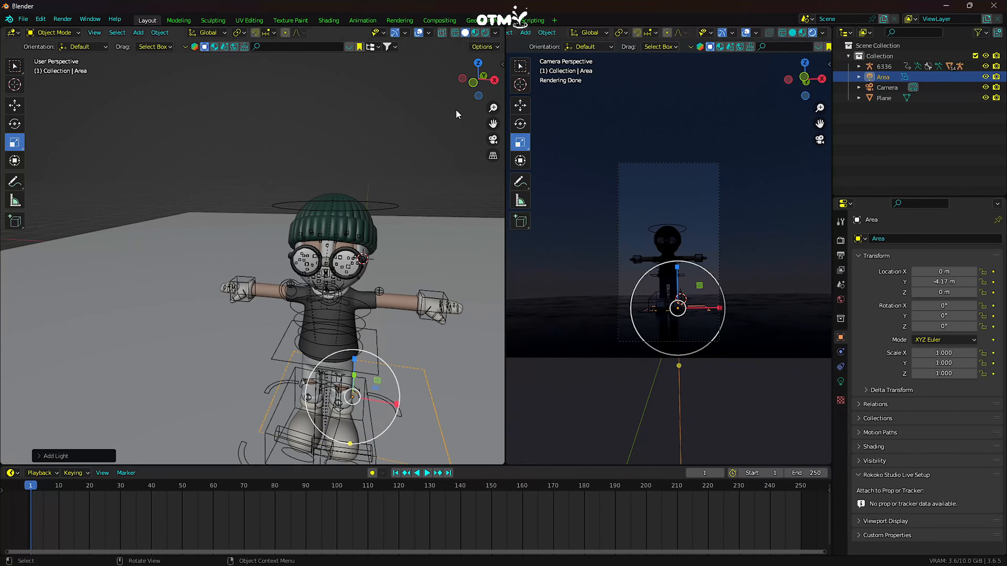
drag(492, 124, 481, 62)
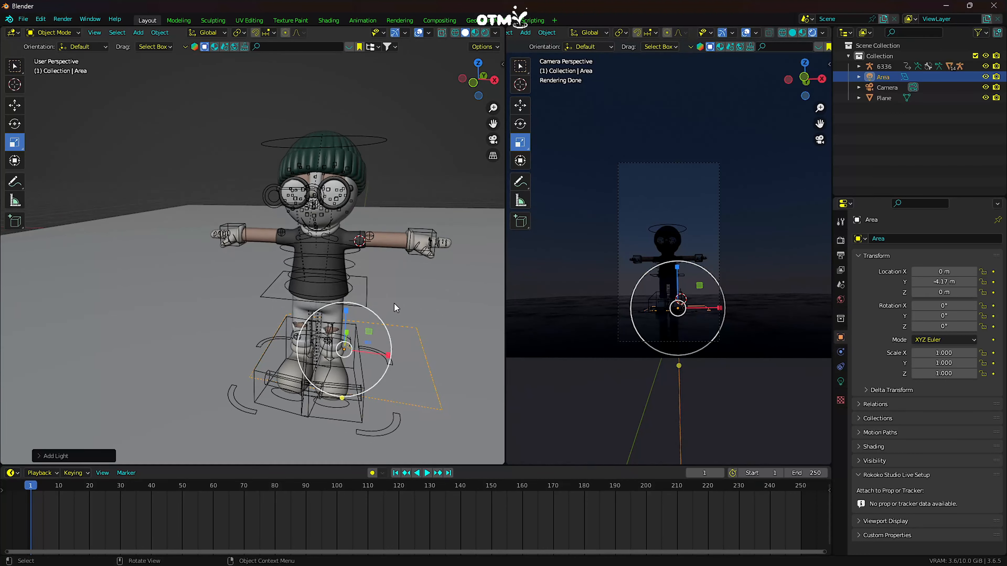
middle_drag(396, 308, 358, 321)
drag(941, 282, 963, 316)
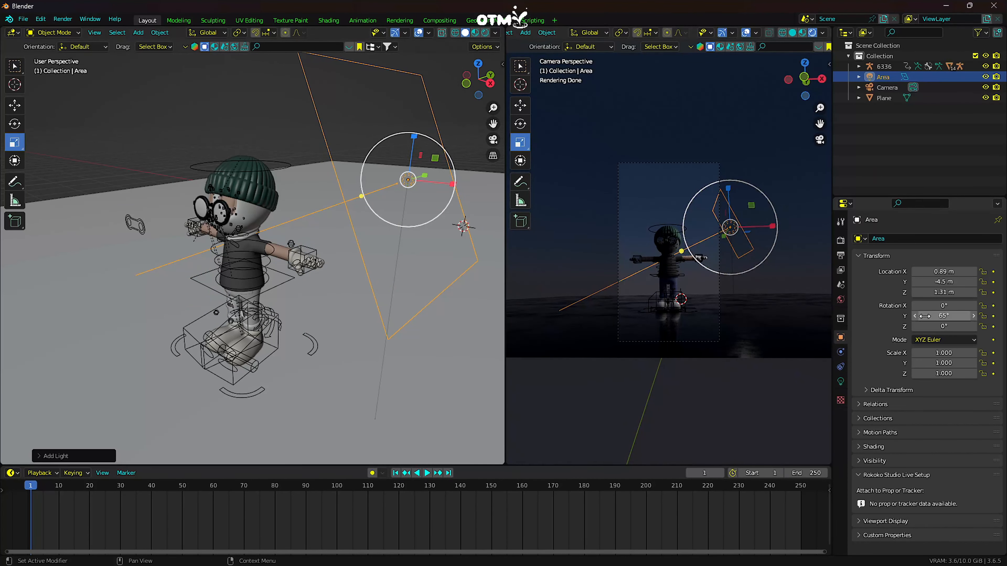
- Hide the overlays in the rendered camera view and set the area light's power to 38.7 W
scroll(232, 238, up, 3)
scroll(743, 298, up, 5)
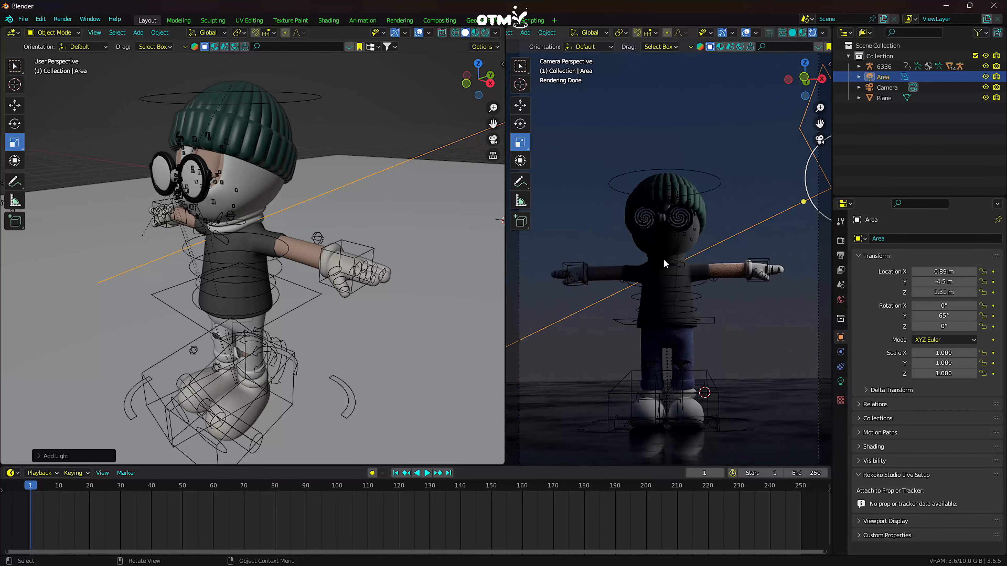
click(746, 33)
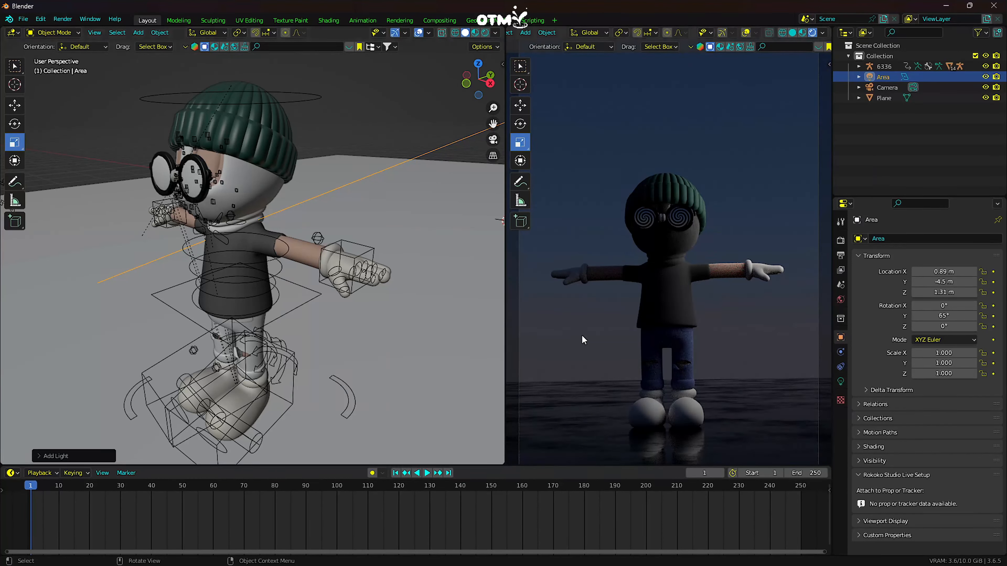
click(840, 381)
drag(982, 310, 1006, 310)
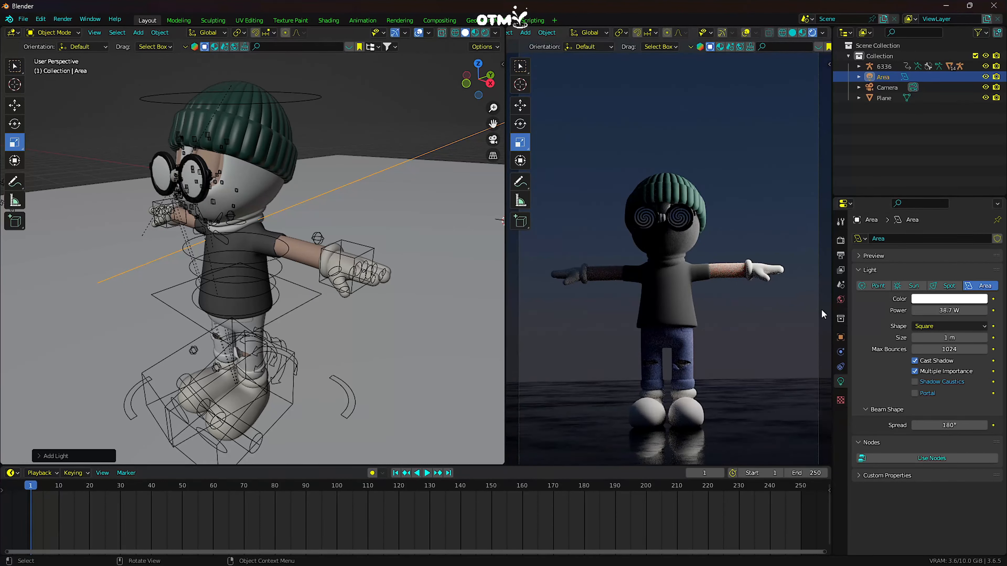
scroll(677, 302, down, 2)
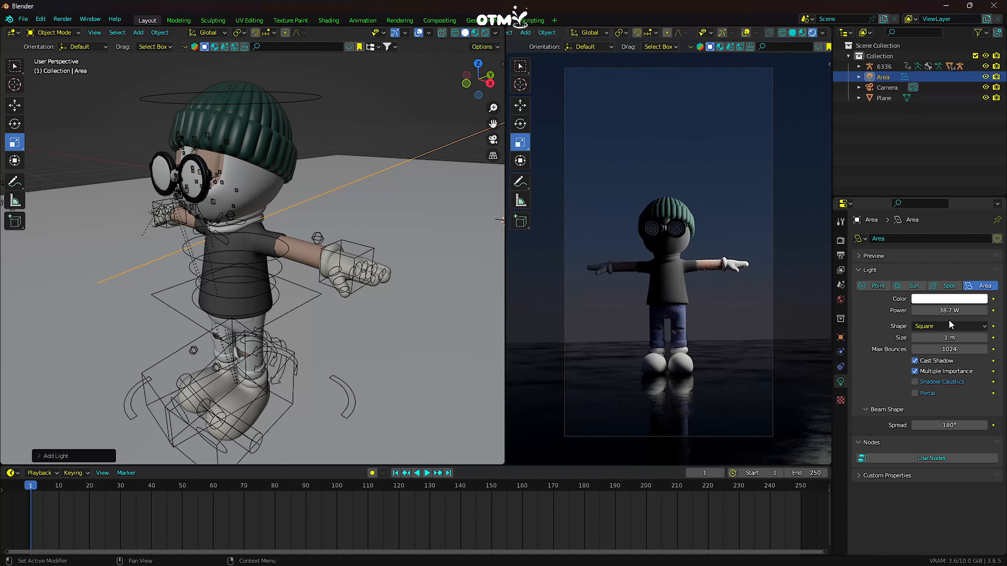
scroll(702, 300, up, 2)
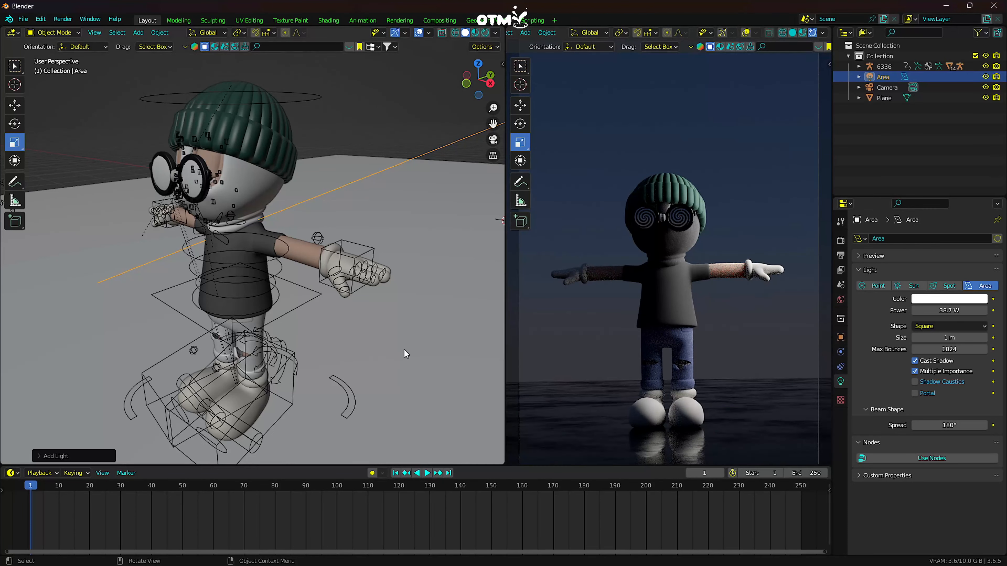
- Inspect the area light's placement around the character from the side, front and above
scroll(368, 361, down, 3)
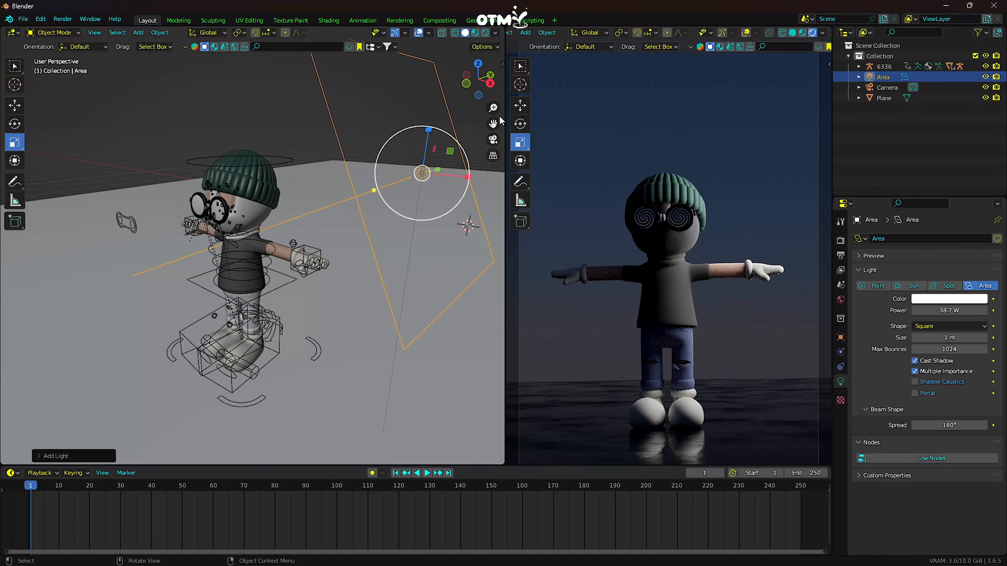
middle_drag(423, 199, 364, 233)
middle_drag(324, 271, 465, 148)
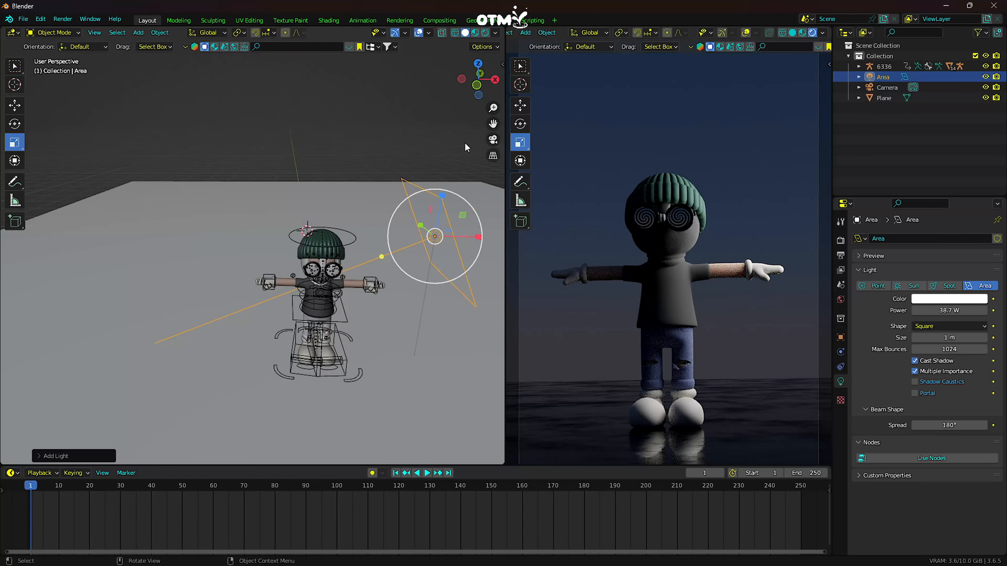
drag(493, 124, 494, 170)
middle_drag(361, 325, 403, 264)
scroll(367, 331, down, 1)
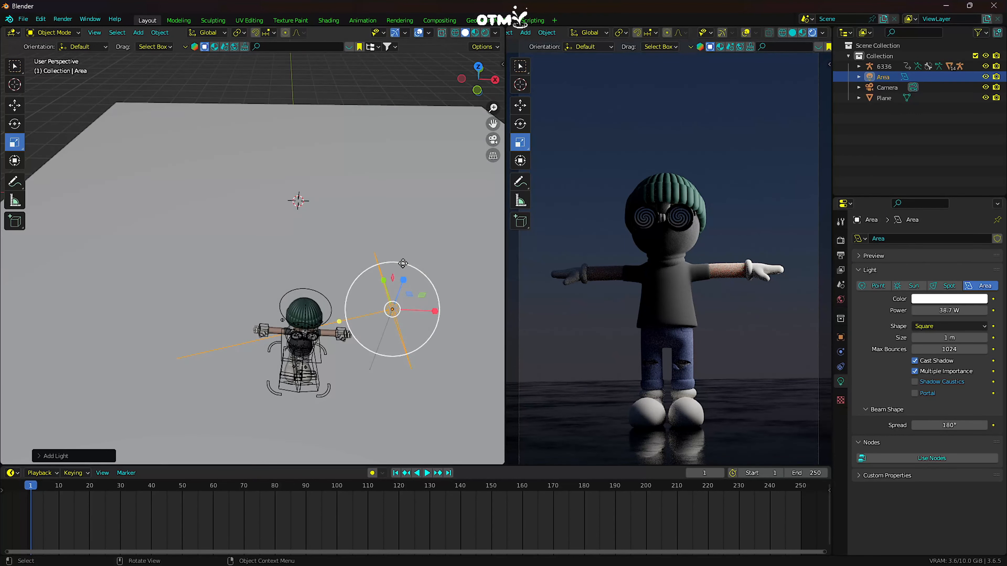
drag(495, 121, 547, 121)
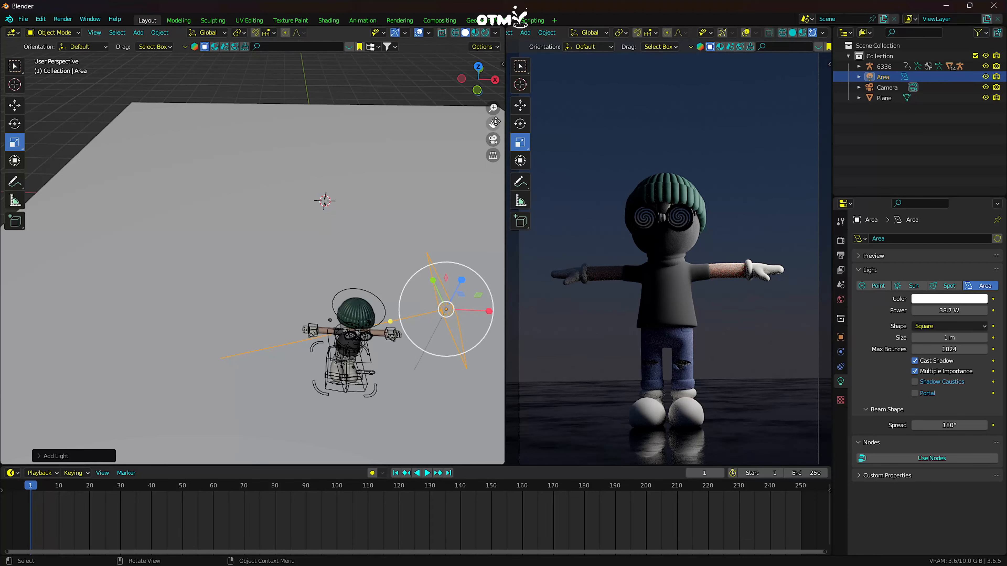
drag(495, 122, 493, 50)
middle_drag(343, 265, 316, 216)
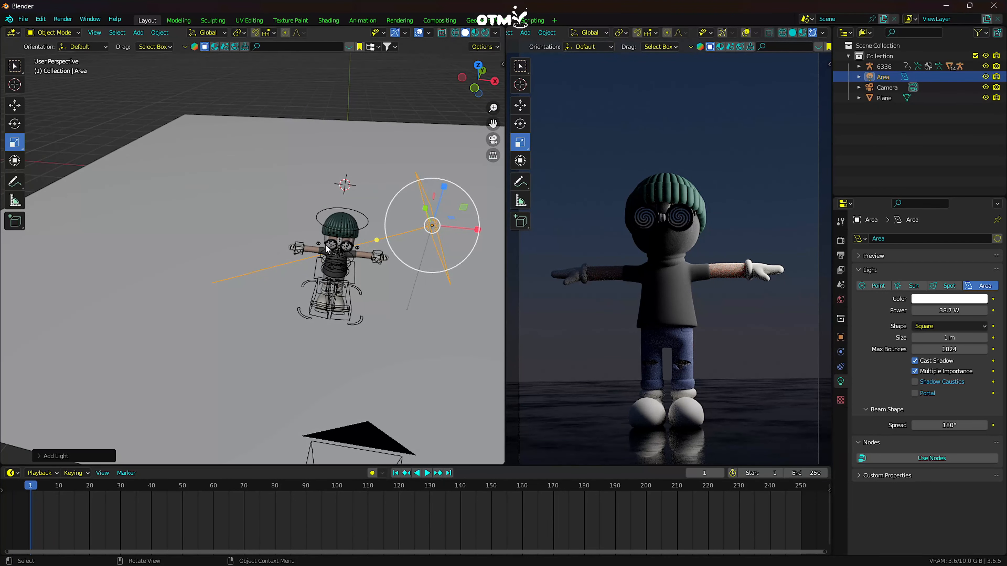
drag(492, 126, 513, 138)
middle_drag(132, 129, 154, 93)
- Add a second area light at the 3D cursor
click(139, 36)
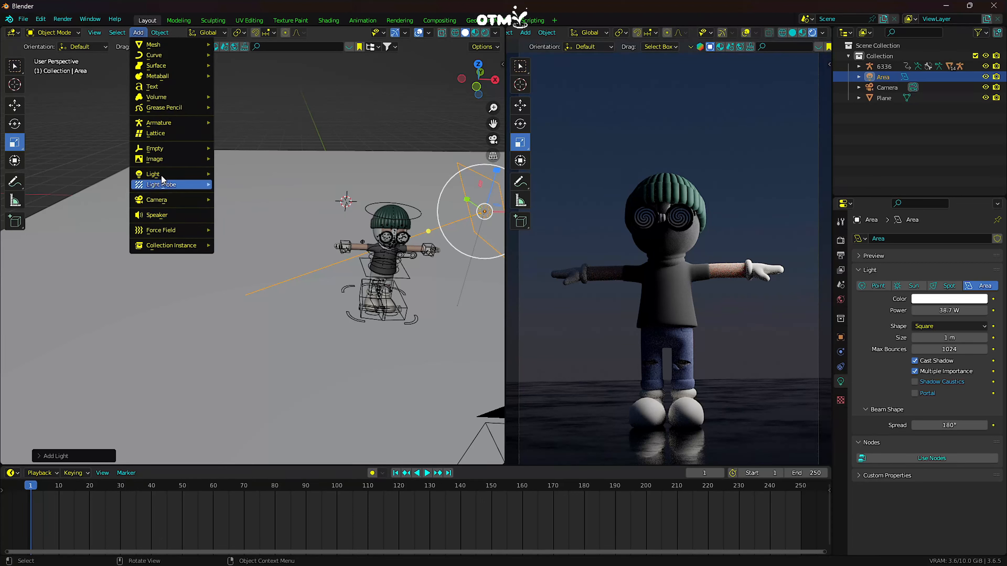
mouse_move(162, 176)
click(251, 211)
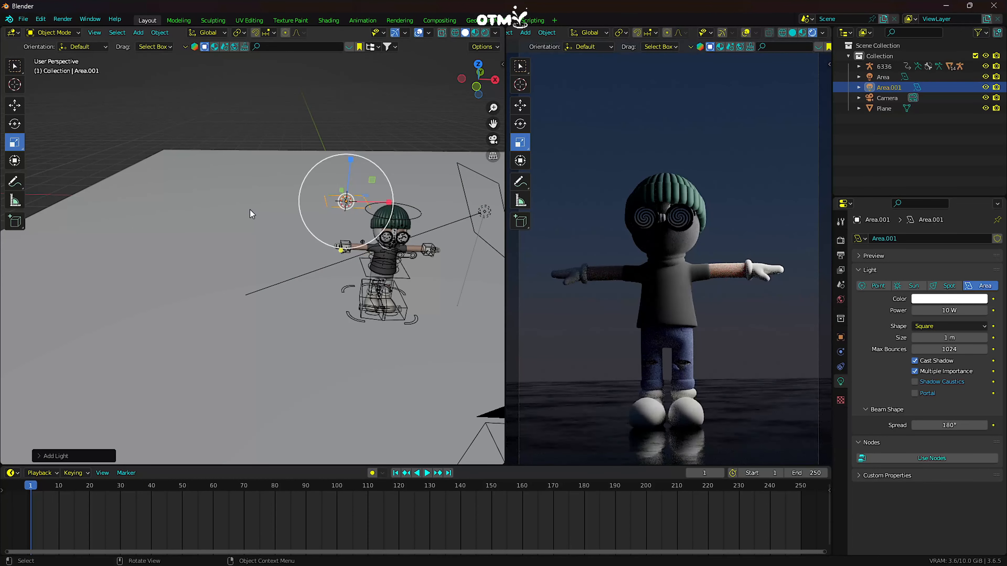
- Move the second area light to Y -3.42 m, Z 0.65 m and rotate it to X -92°, Y 0°
click(840, 338)
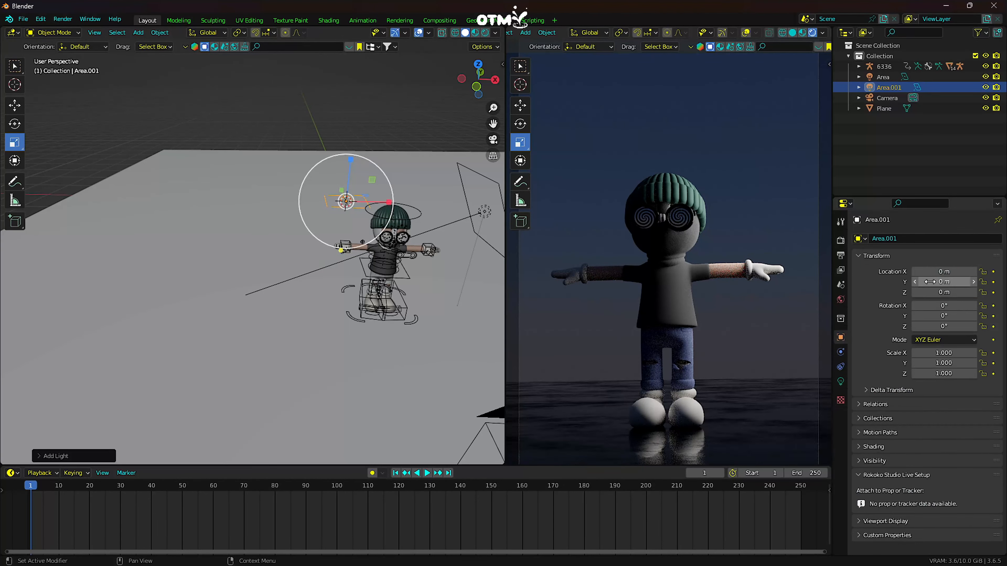
mouse_move(943, 281)
mouse_down()
mouse_move(922, 281)
mouse_move(951, 292)
mouse_move(937, 292)
mouse_up()
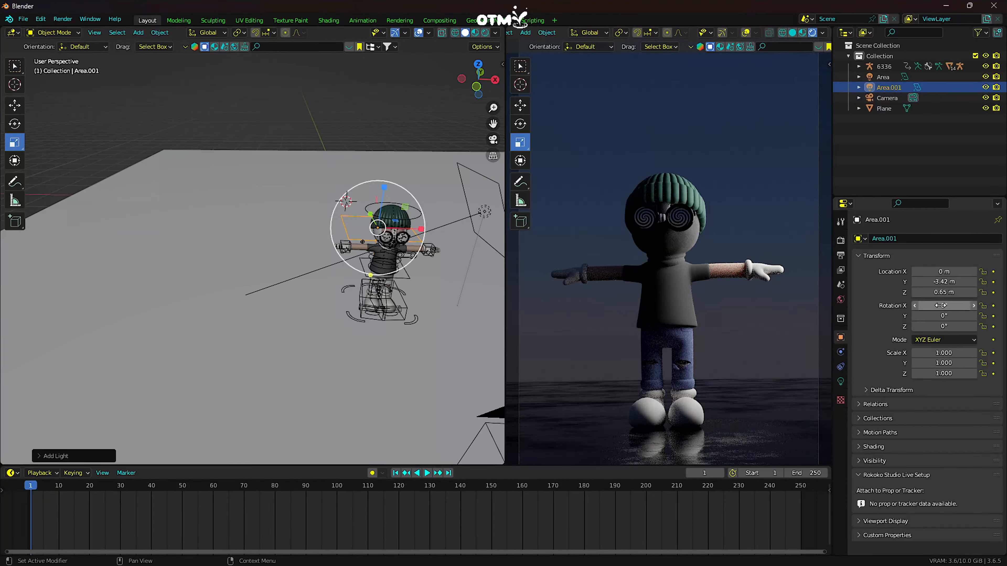
drag(940, 316, 955, 326)
click(940, 315)
text(0)
key(Return)
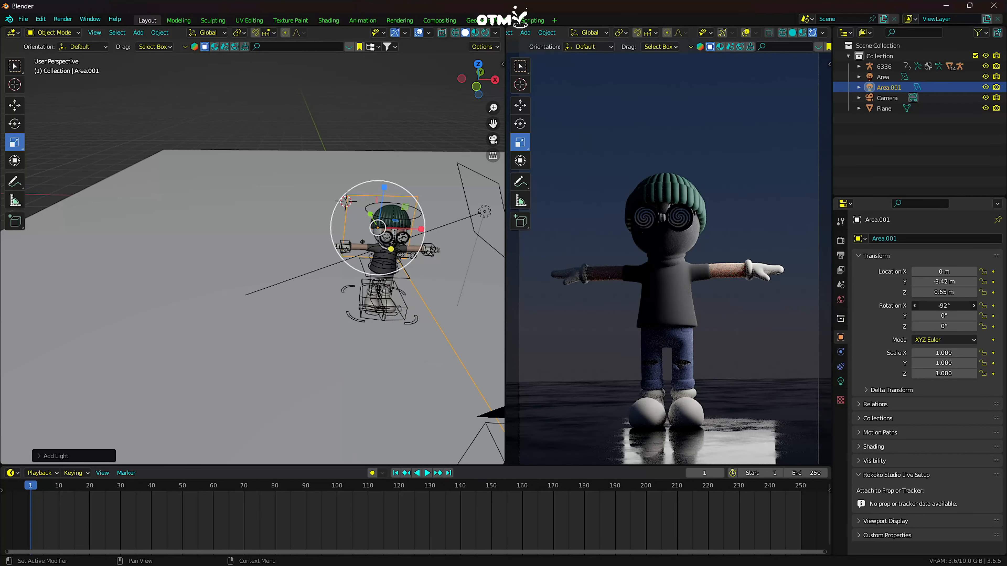
- Shift the second light to X -0.17 m at a greater height and convert it to a point light
drag(946, 271, 951, 292)
click(840, 381)
click(876, 287)
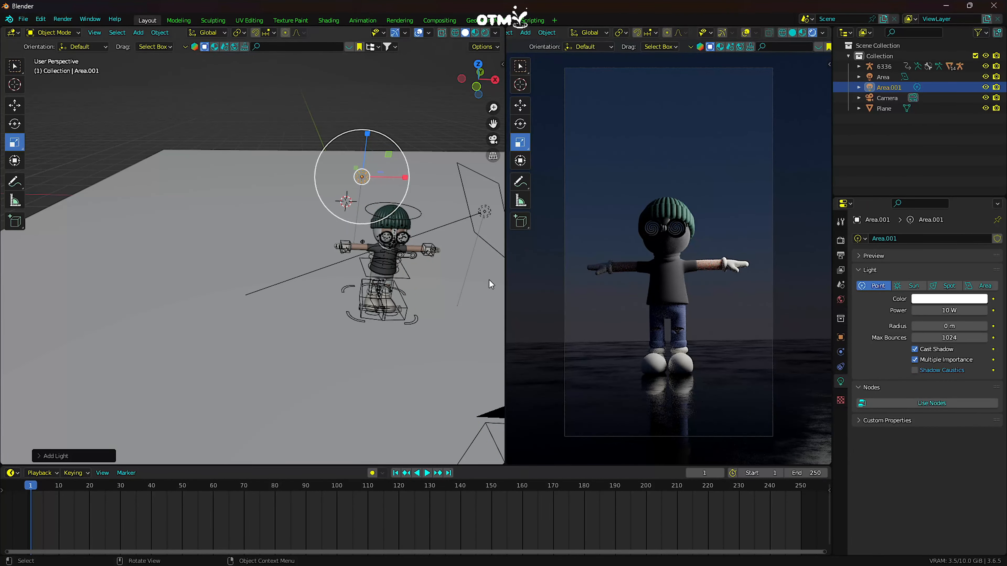
- Increase the point light's power and position it behind the character at Y -2.44 m, Z 0.65 m
drag(949, 310, 971, 310)
click(840, 337)
drag(942, 293, 1001, 283)
mouse_move(943, 282)
mouse_down()
mouse_move(987, 293)
mouse_move(901, 292)
mouse_move(930, 292)
mouse_up()
middle_drag(404, 257, 442, 258)
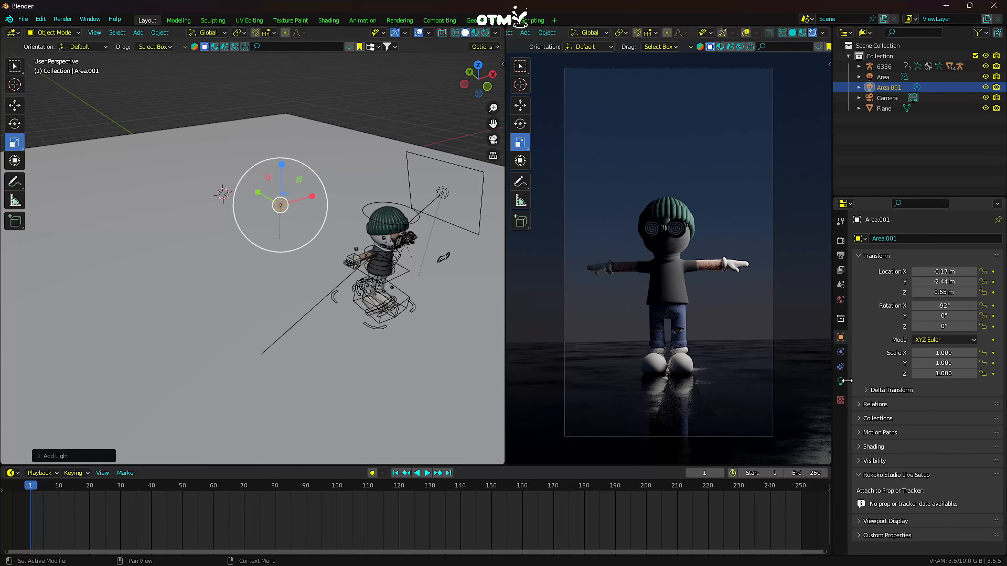
- Make a linked duplicate of the first area light and place it across the character at about X -0.73 m, Z 1.25 m
click(442, 194)
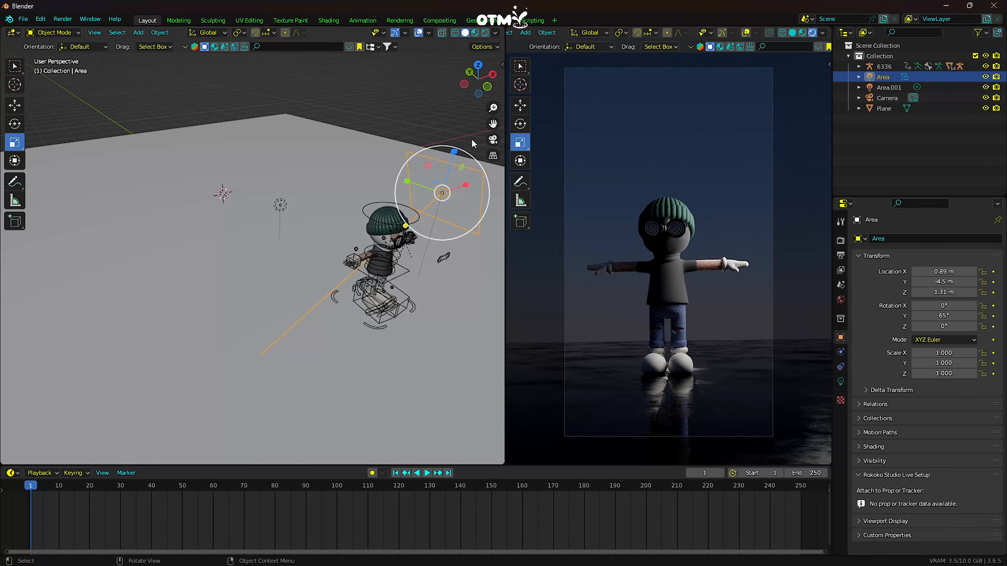
click(487, 86)
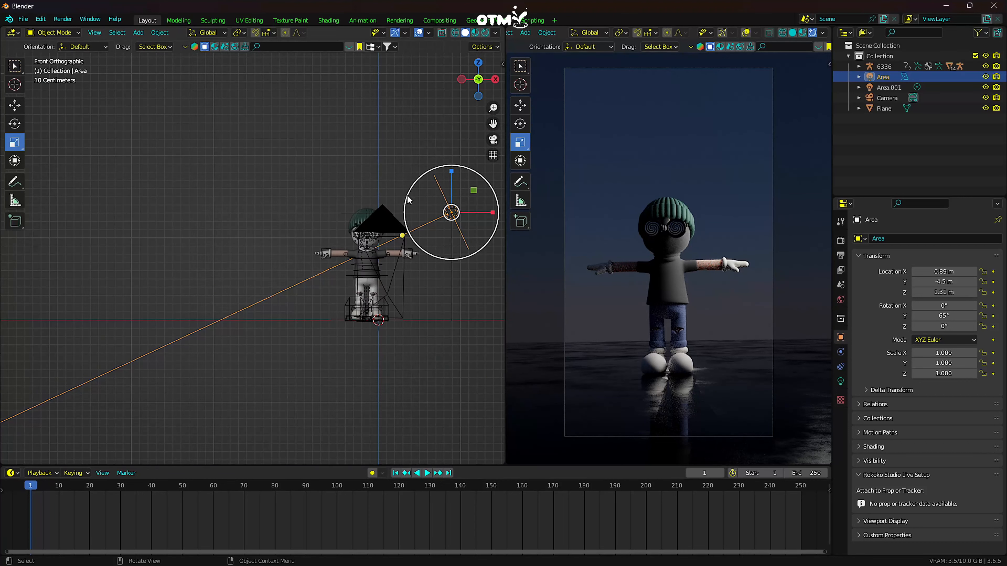
key(shift+d)
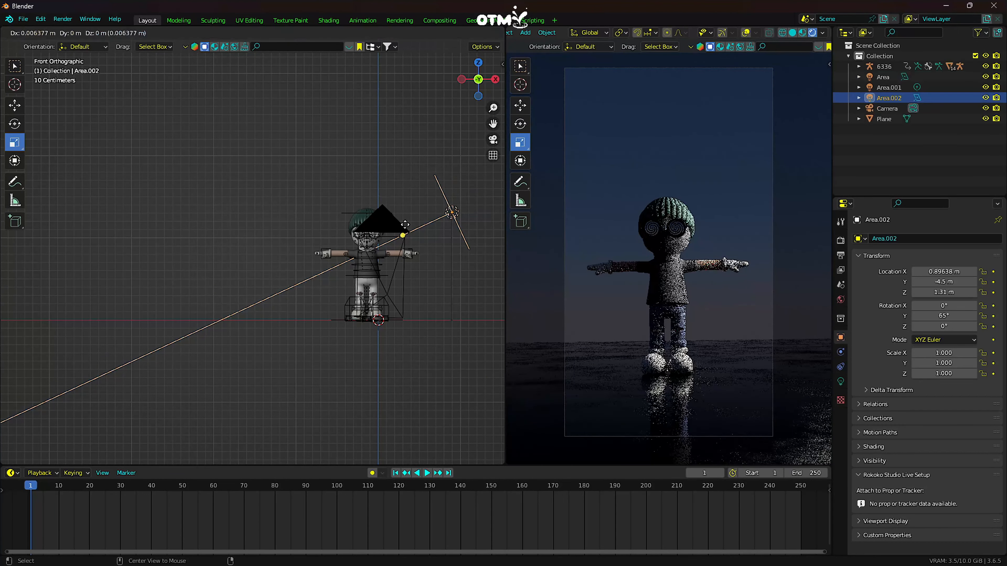
click(277, 229)
- Mirror the duplicated area light along the global X axis so it faces the character
right_click(315, 221)
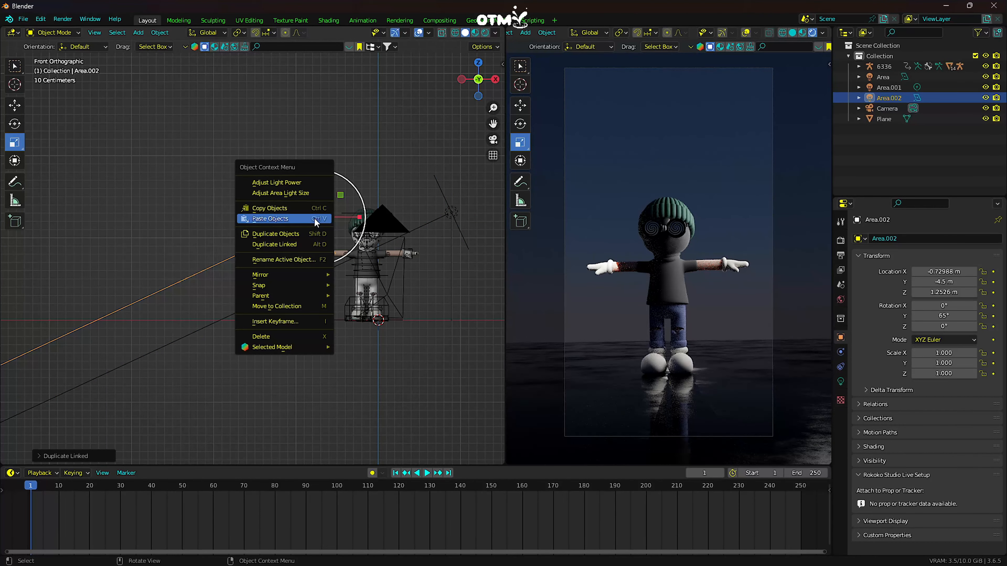
mouse_move(331, 270)
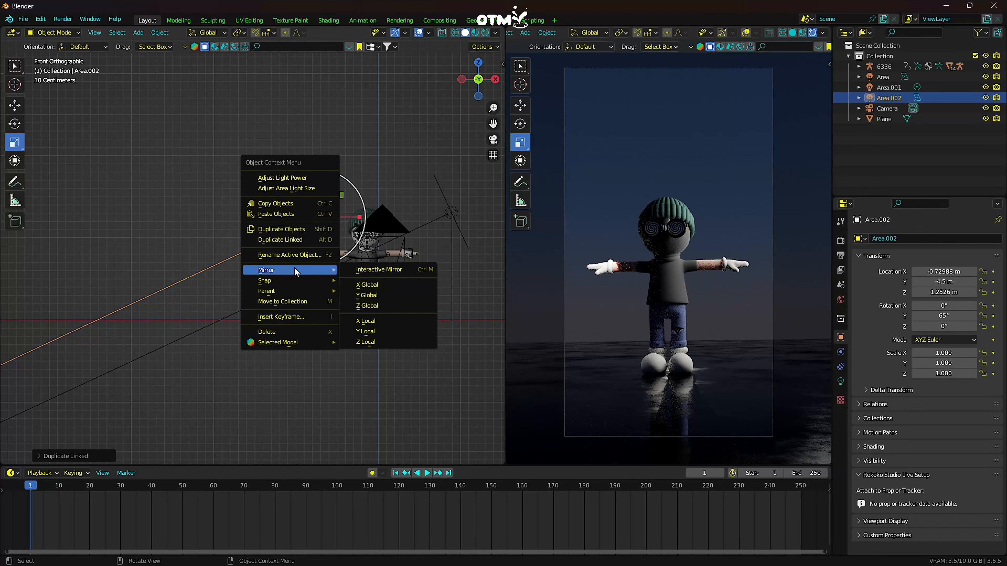
click(381, 282)
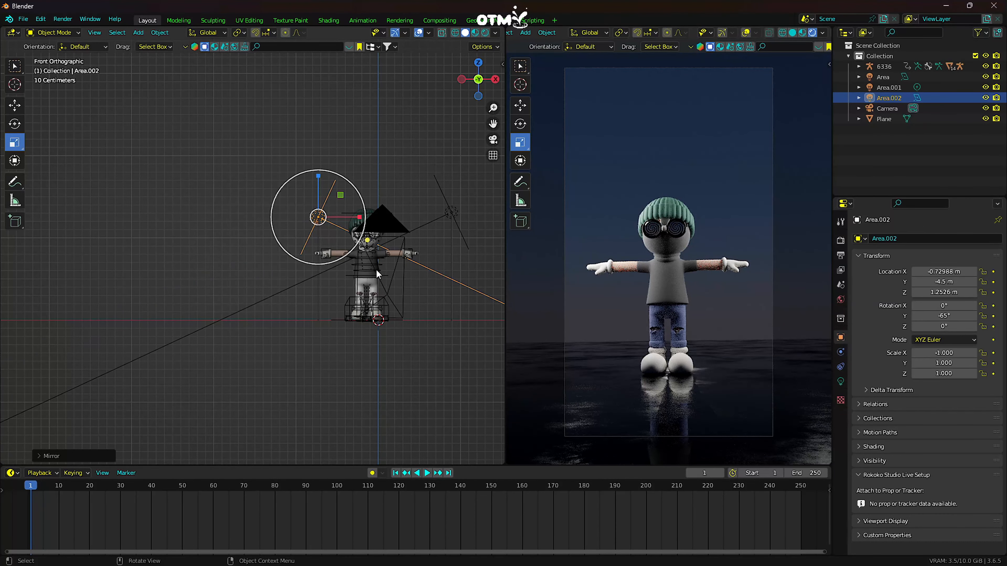
- Move the mirrored area light to about X -1.18 m, Y -5.8 m and set its X rotation to 40°
scroll(436, 262, up, 2)
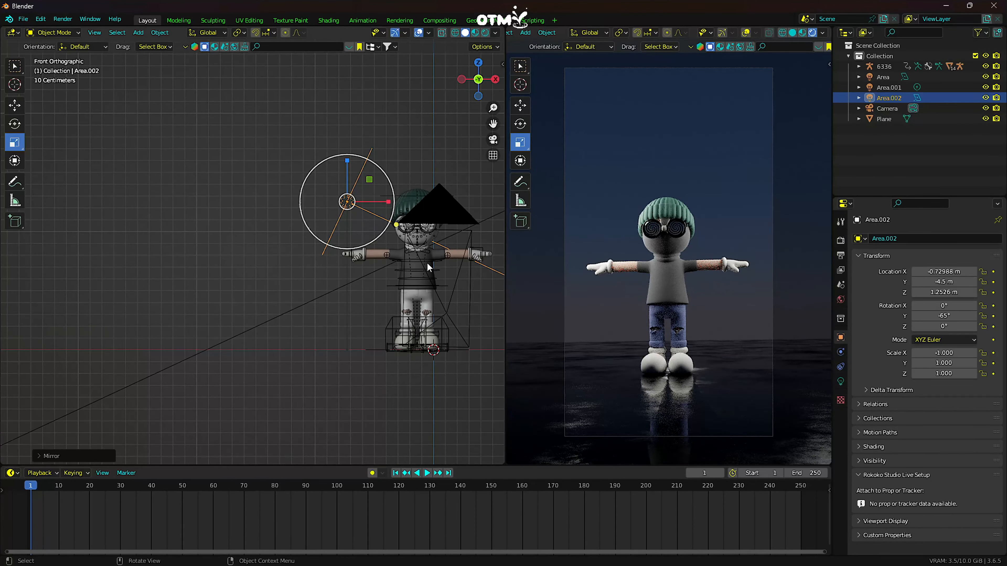
middle_drag(366, 208, 320, 210)
drag(928, 281, 951, 305)
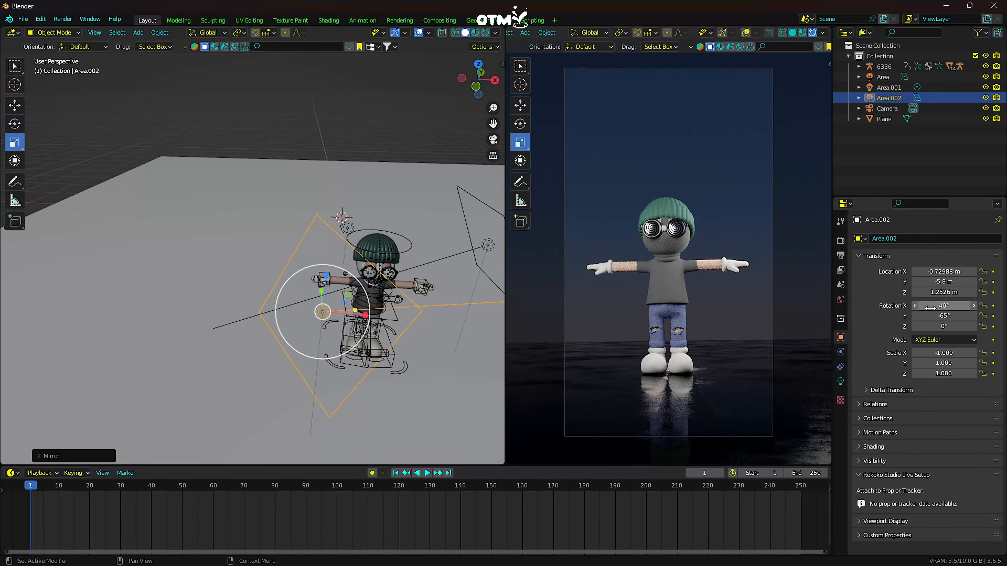
scroll(710, 315, down, 2)
scroll(711, 310, up, 2)
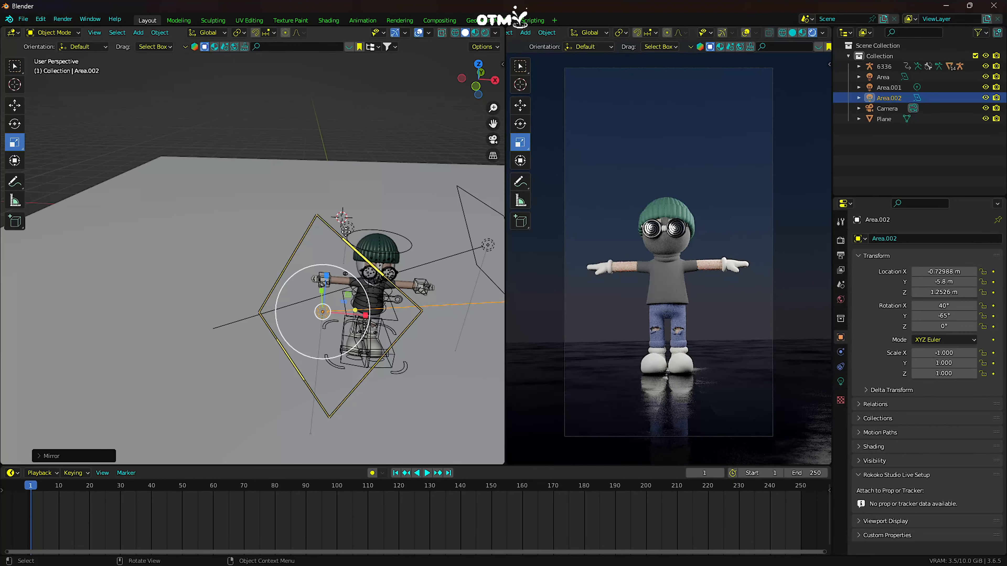
scroll(462, 154, down, 1)
click(492, 139)
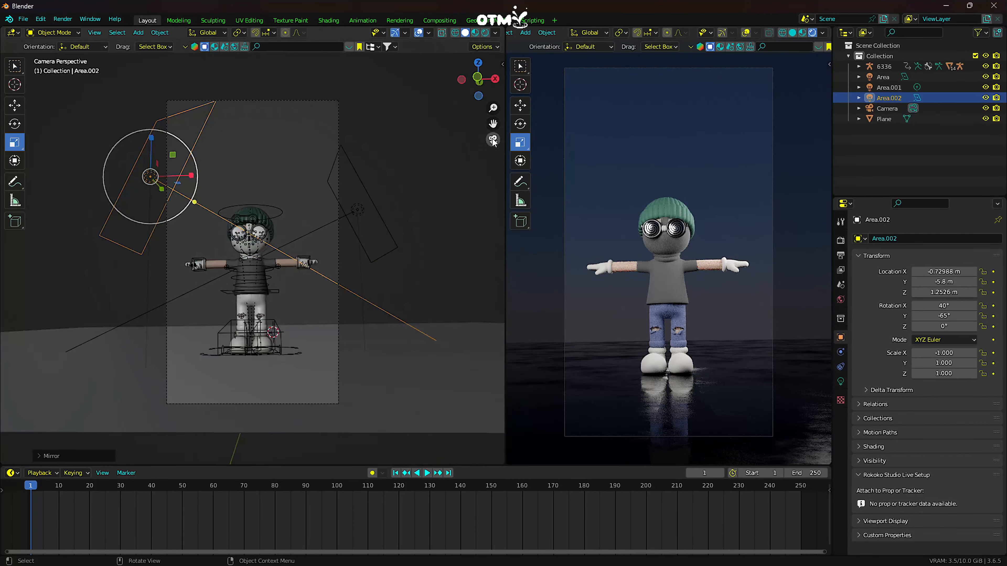
drag(944, 271, 926, 272)
- Add a cube at the origin and scale it uniformly to 8.8 so it encloses the scene
click(138, 32)
mouse_move(170, 45)
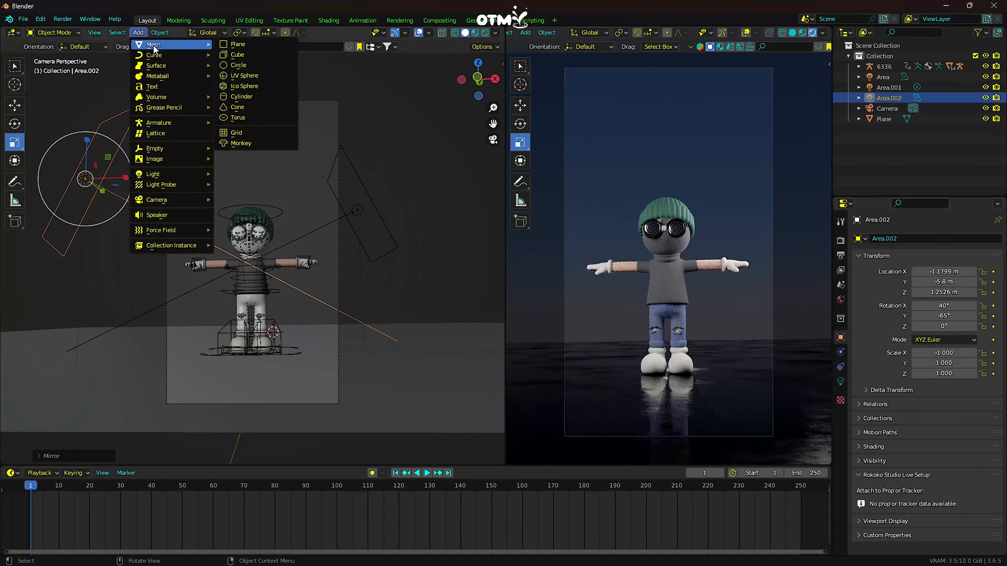
click(240, 55)
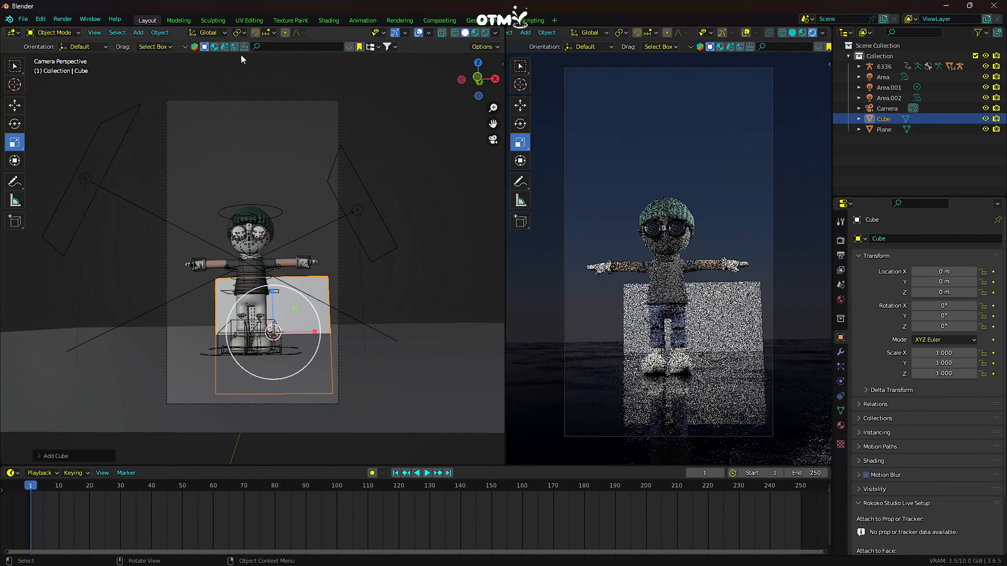
drag(250, 360, 128, 161)
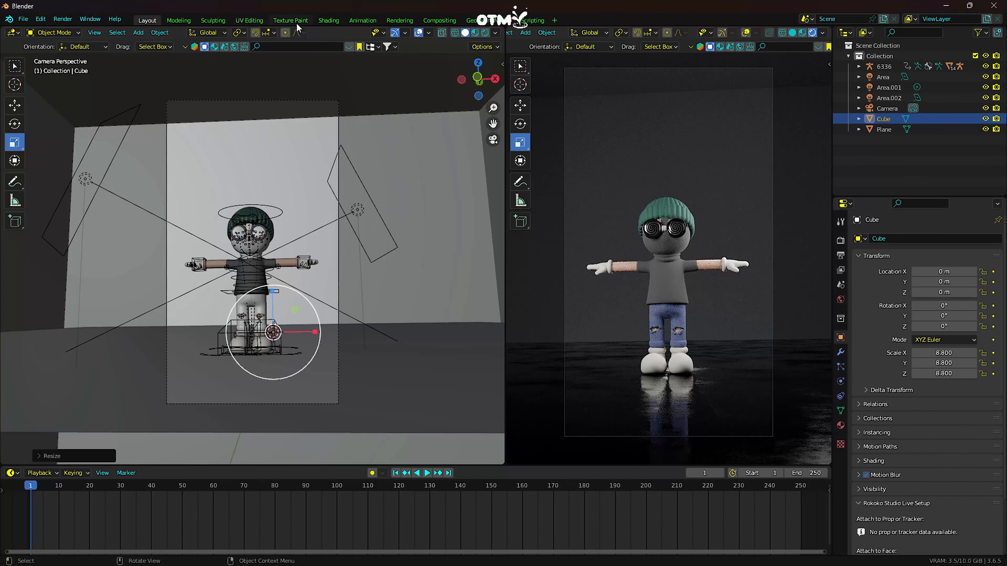
- Show object shader nodes in the node editor and create a new material for the cube
click(337, 23)
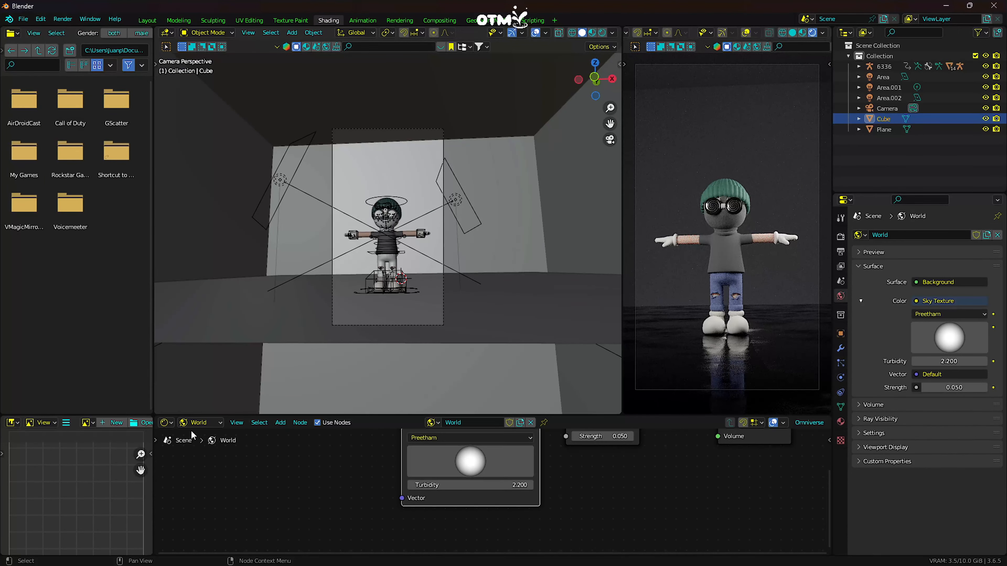
click(199, 423)
click(205, 433)
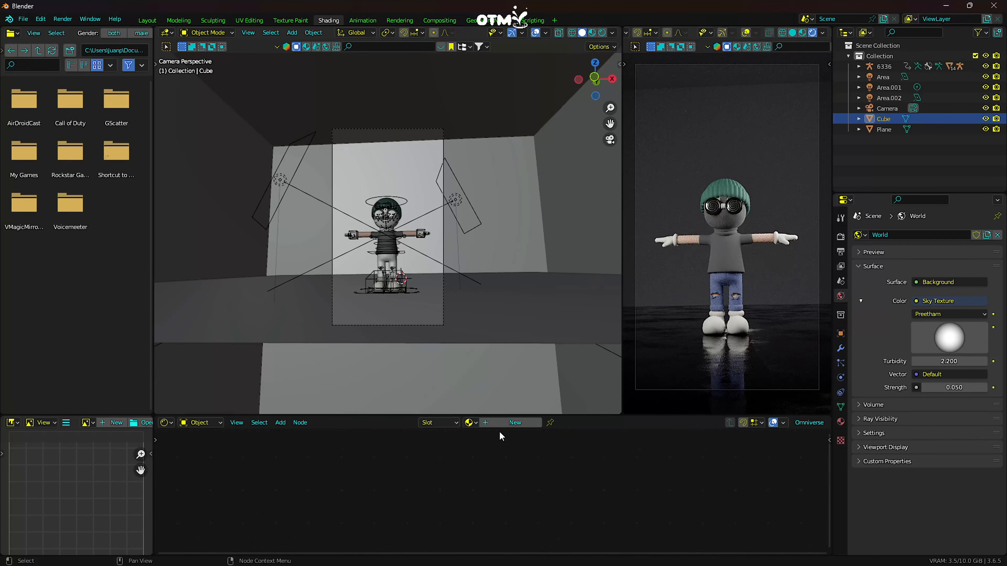
click(840, 422)
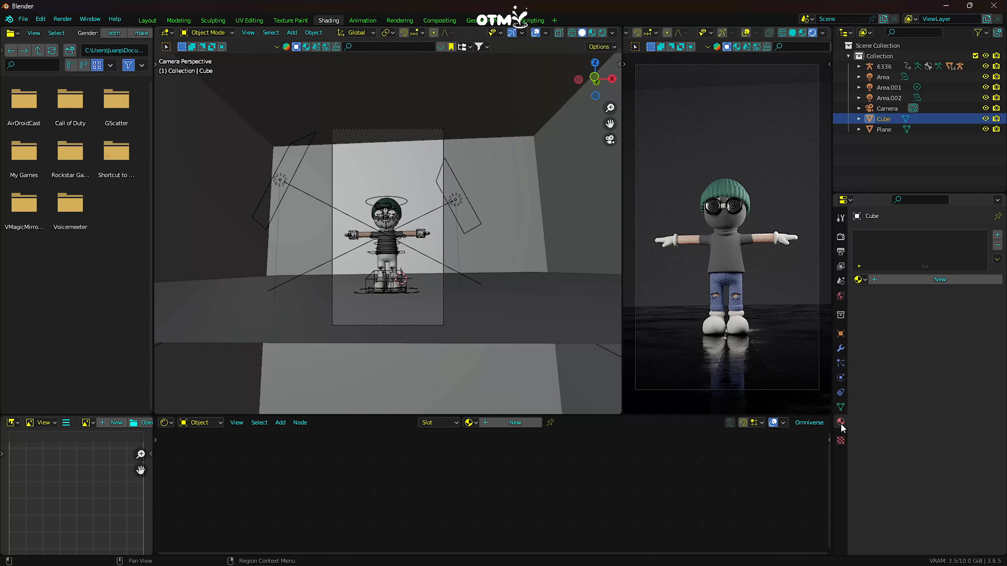
click(897, 279)
- Replace the cube material's default shader with a Principled Volume node connected to the output's Volume socket
mouse_move(595, 542)
middle_down()
mouse_move(612, 536)
mouse_move(607, 553)
middle_up()
click(508, 458)
key(x)
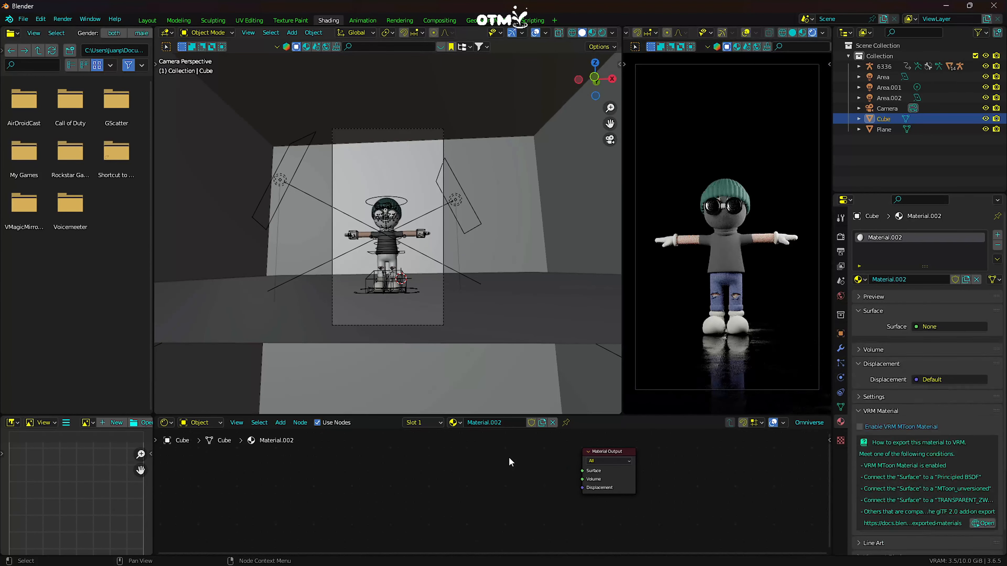
drag(582, 479, 421, 440)
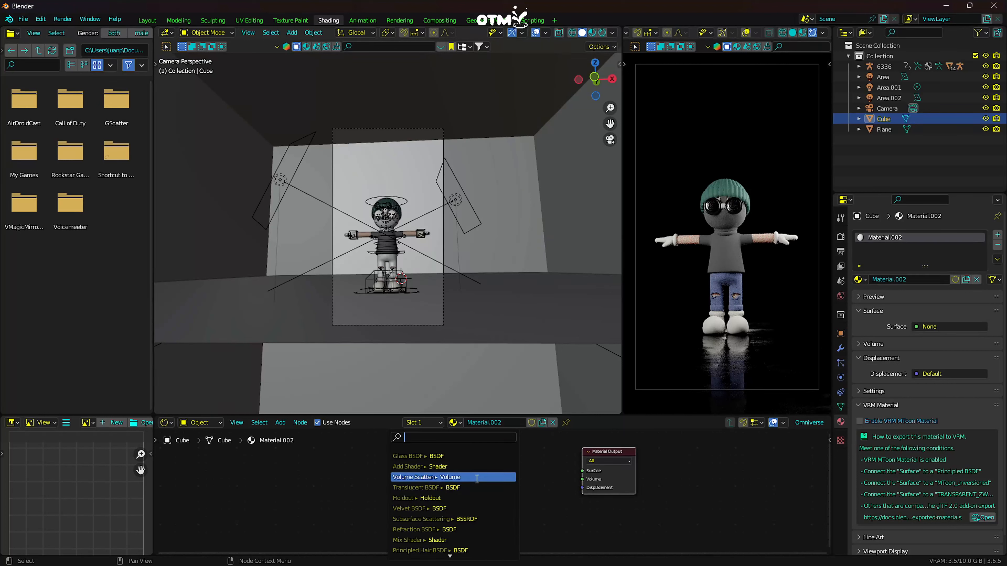
text(vo)
click(424, 466)
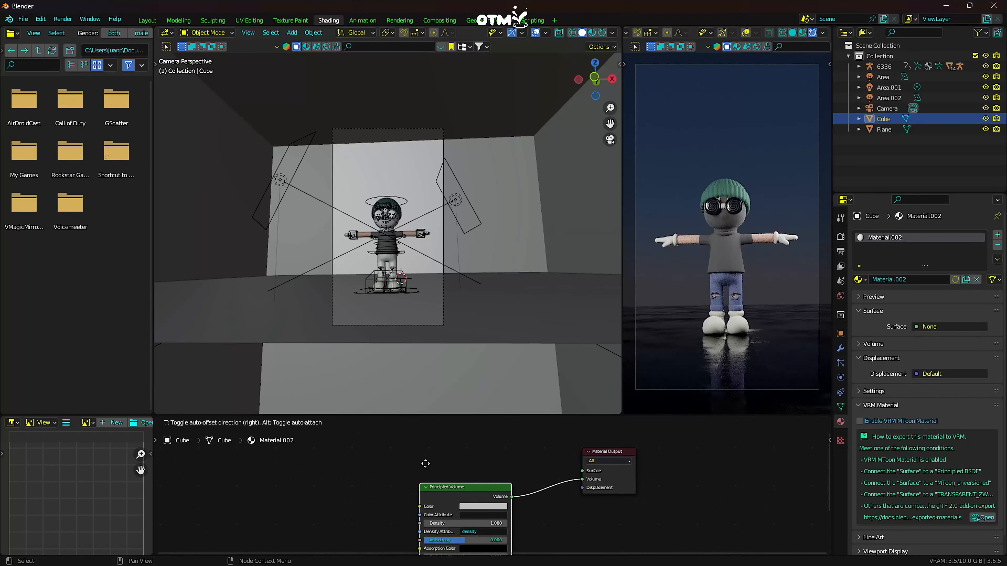
click(459, 466)
middle_drag(470, 452, 446, 544)
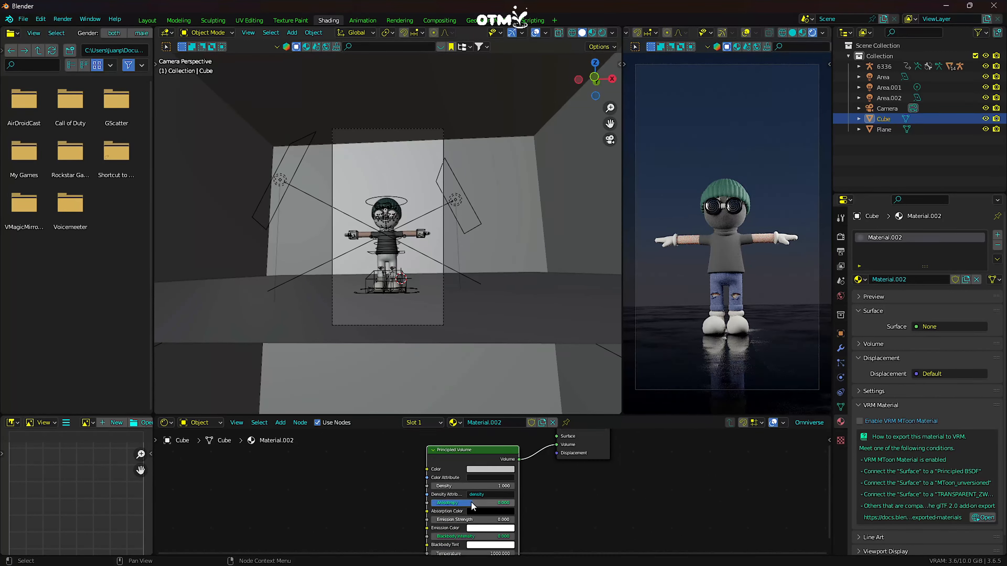
- Set the Principled Volume density to 0.04 for a light fog
mouse_move(478, 484)
shift+mouse_down()
mouse_move(459, 484)
mouse_move(492, 485)
shift+mouse_up()
click(491, 487)
click(543, 497)
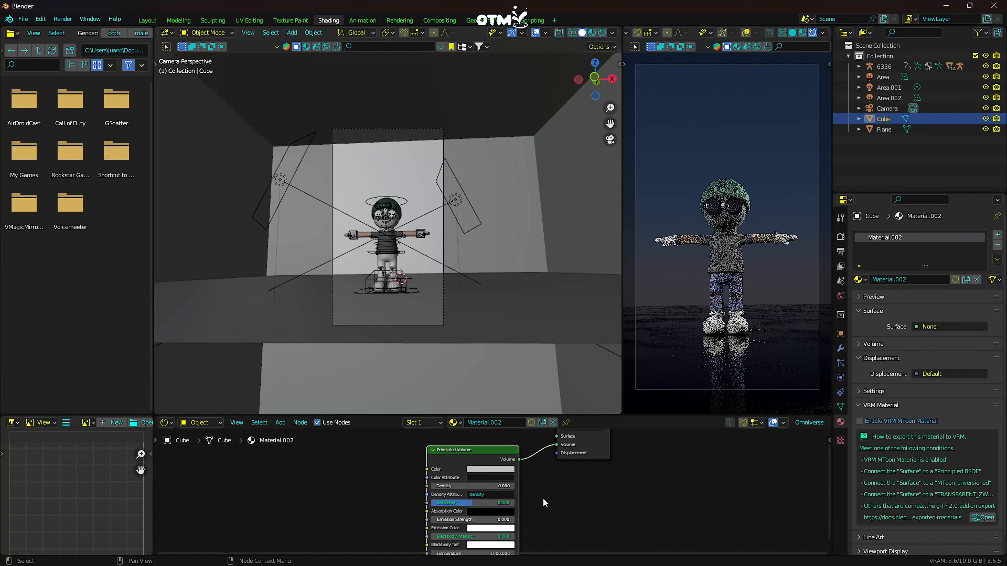
drag(492, 486, 422, 486)
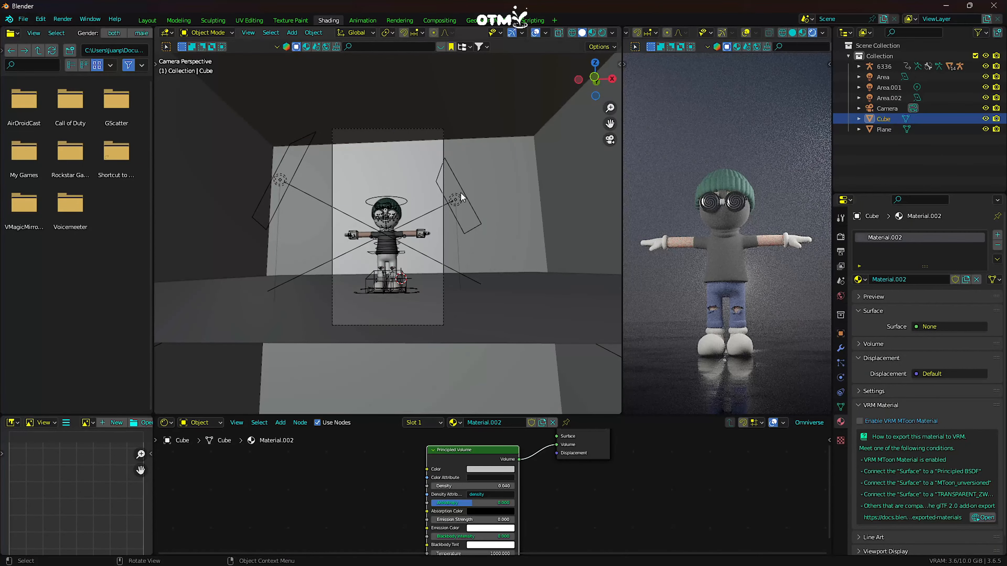
- Move the original area light to X 1.2 m, Y -3.96 m
click(460, 194)
click(841, 335)
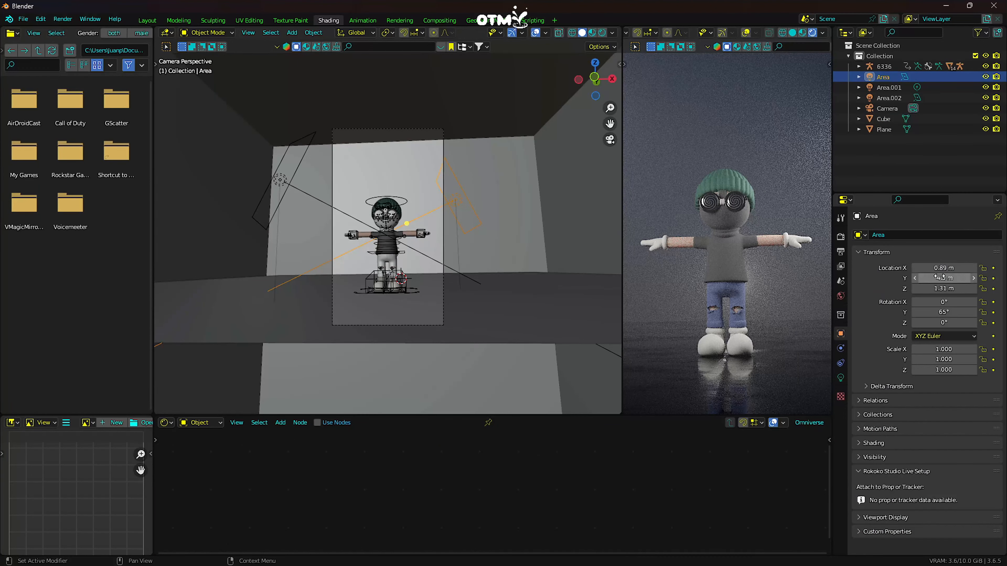
drag(946, 279, 967, 268)
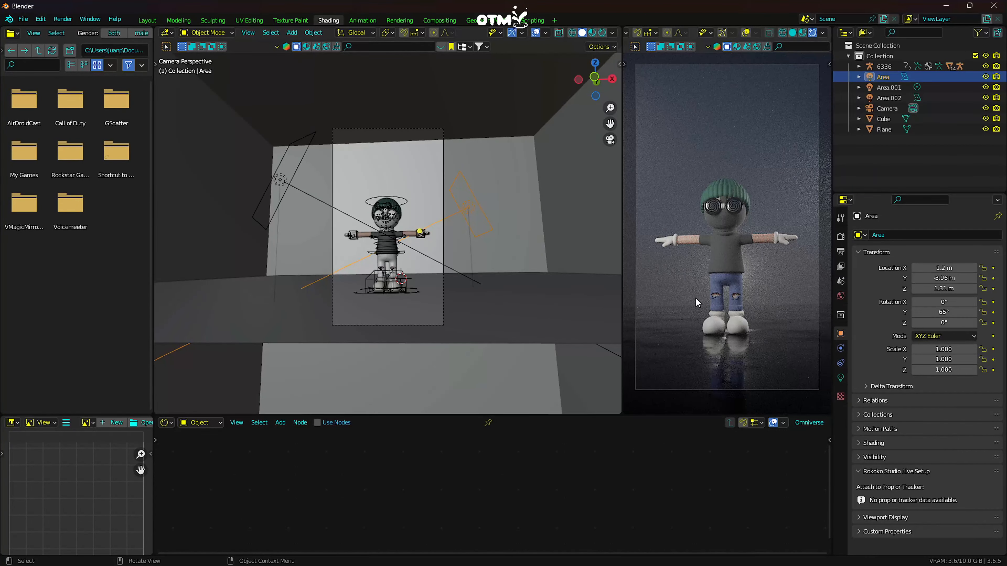
- Change the color shared by the two area lights to light blue
scroll(762, 282, up, 2)
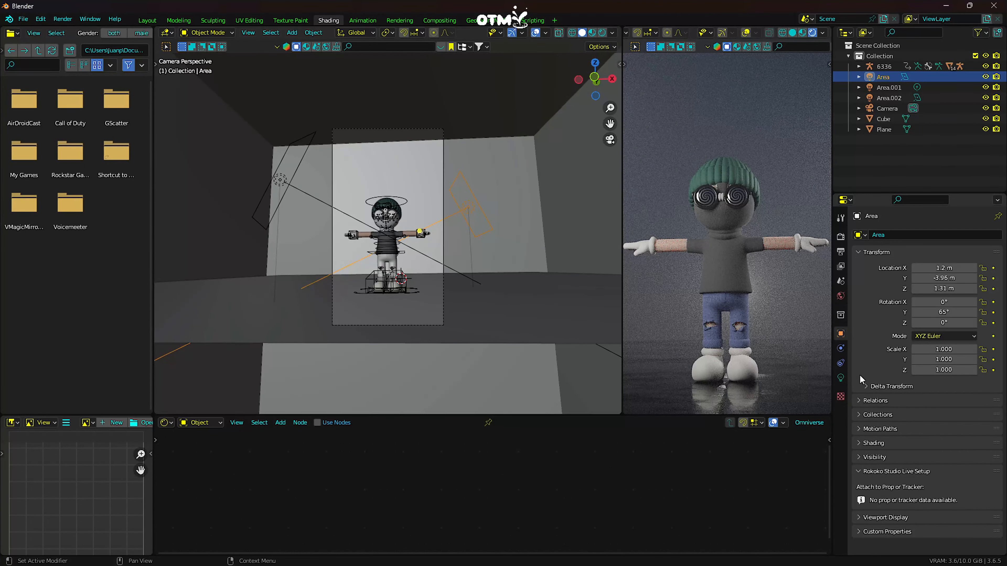
click(840, 378)
click(933, 297)
drag(946, 226, 940, 184)
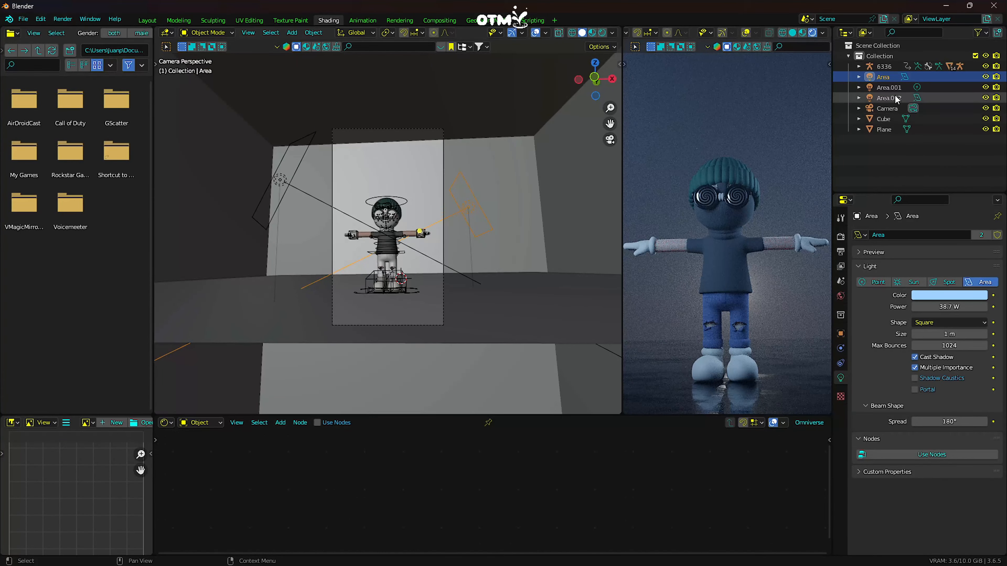
- Change the color of the point light behind the character to purple
click(890, 87)
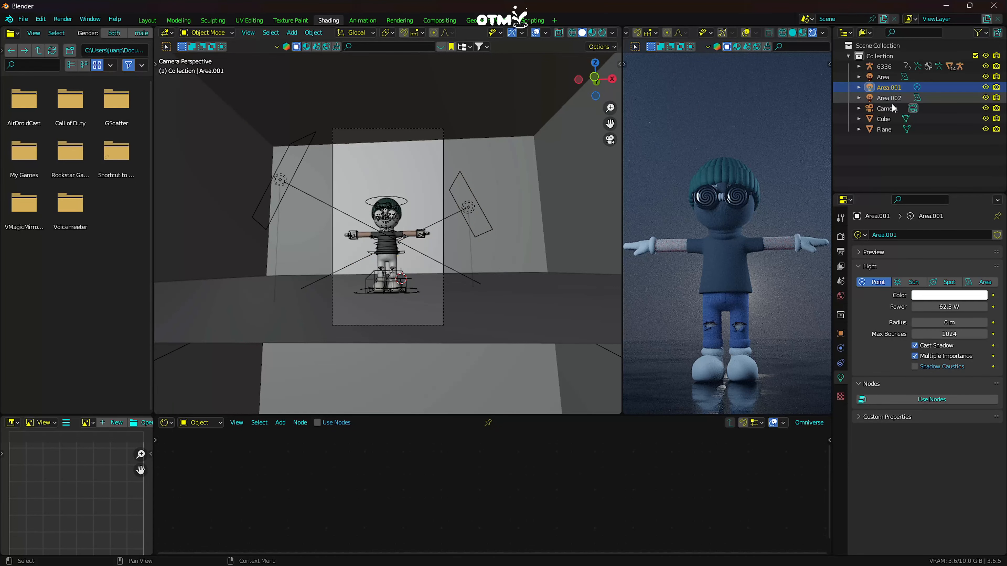
click(942, 297)
click(956, 216)
drag(956, 215, 970, 200)
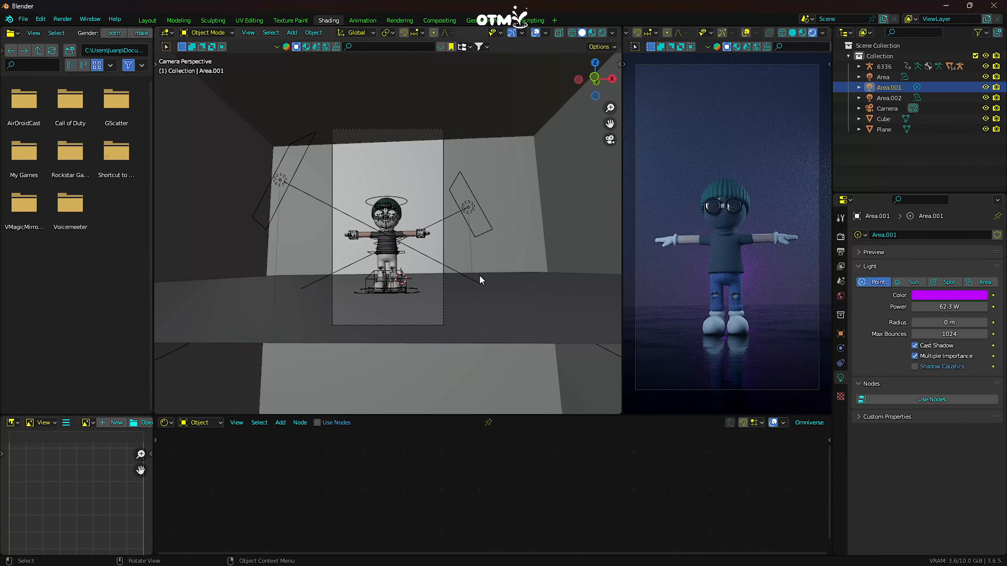
scroll(381, 238, up, 1)
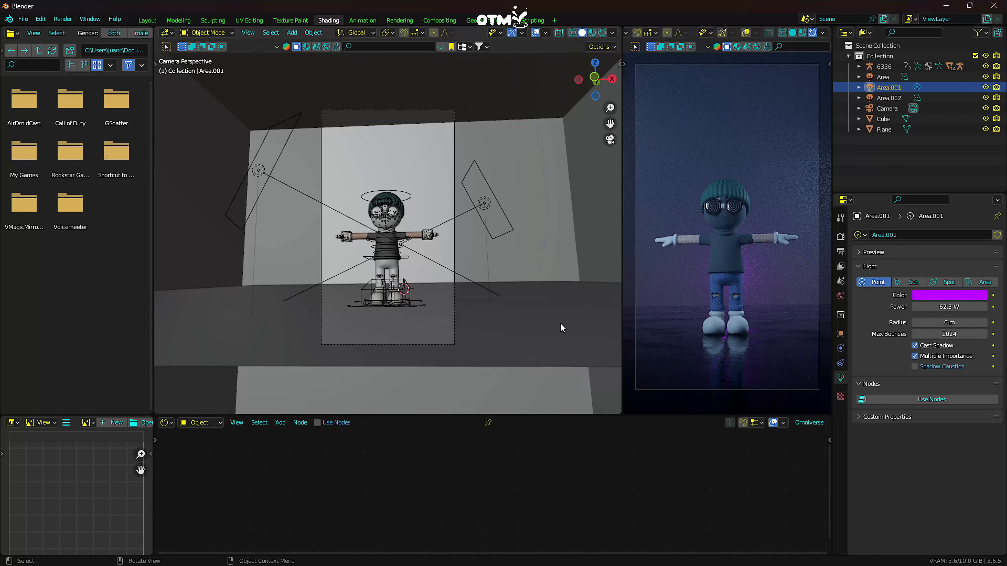
scroll(390, 274, up, 2)
scroll(390, 274, down, 2)
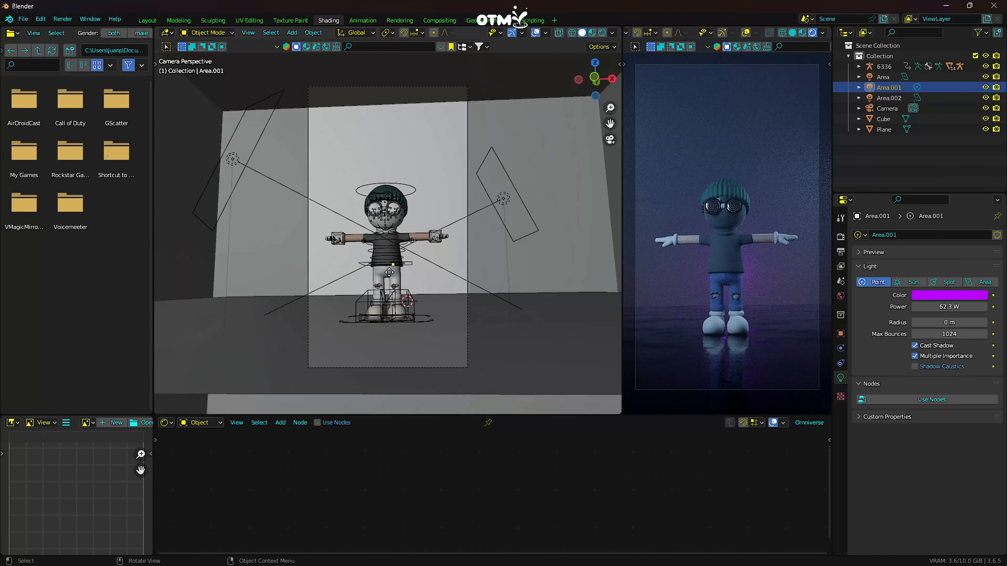
scroll(389, 273, up, 1)
scroll(389, 273, up, 1)
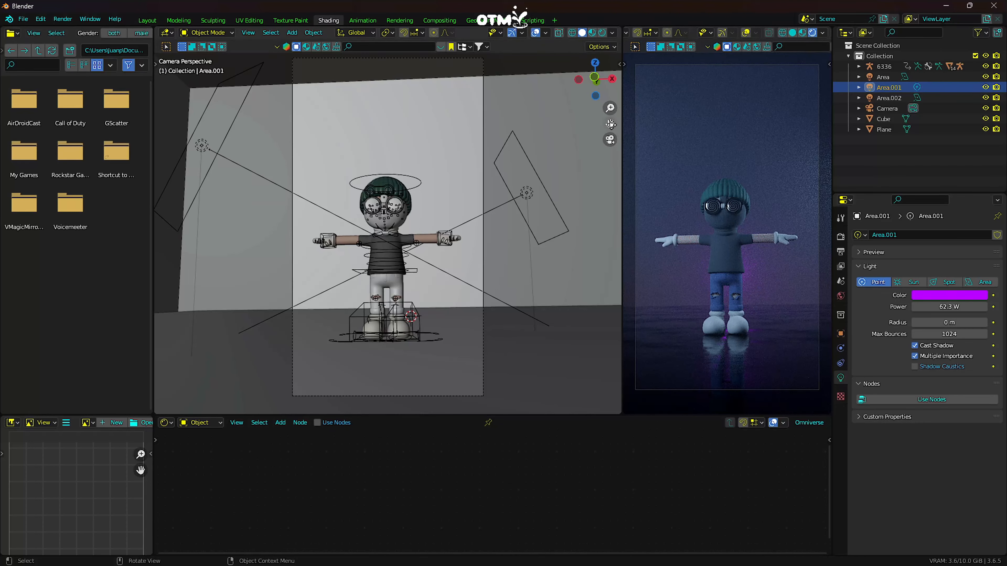
scroll(428, 274, down, 2)
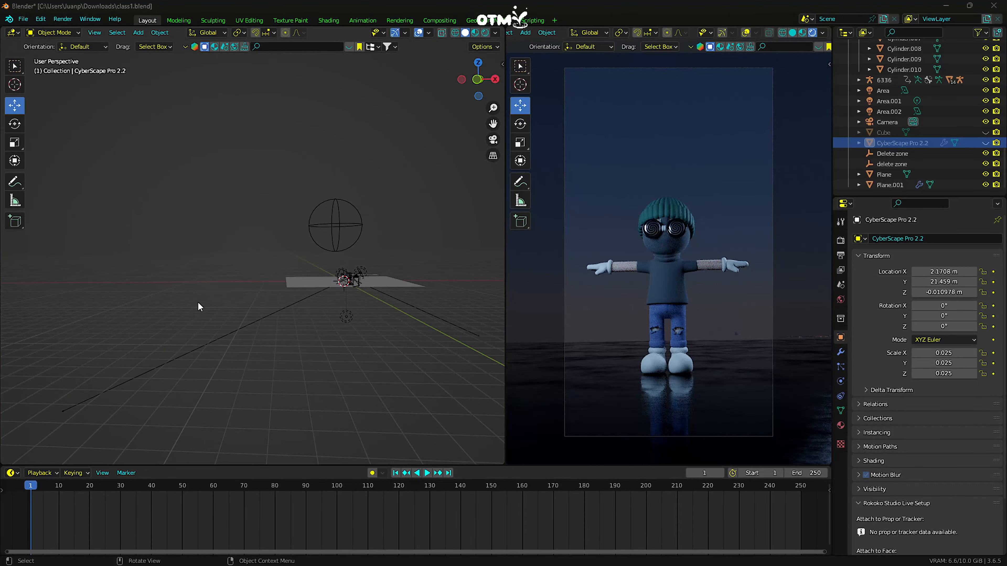
- Unhide the CyberScape Pro 2.2 city object in the viewport
drag(491, 118, 503, 170)
scroll(350, 284, up, 3)
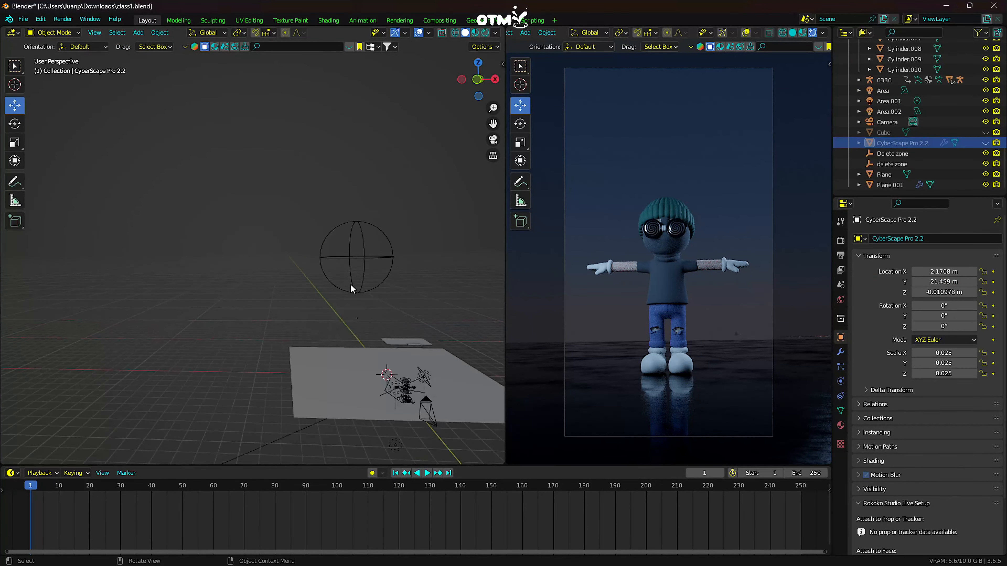
middle_drag(350, 284, 340, 285)
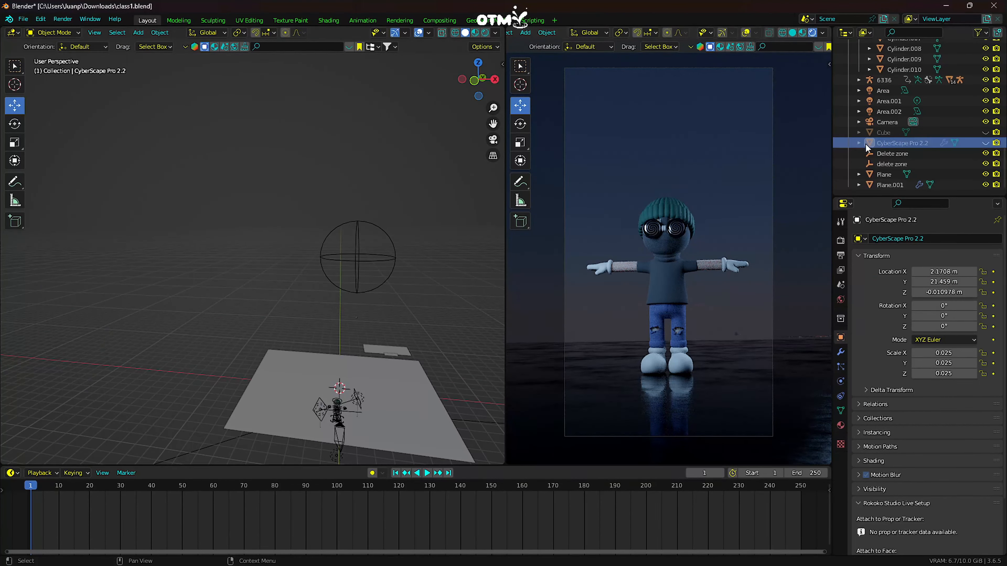
click(985, 144)
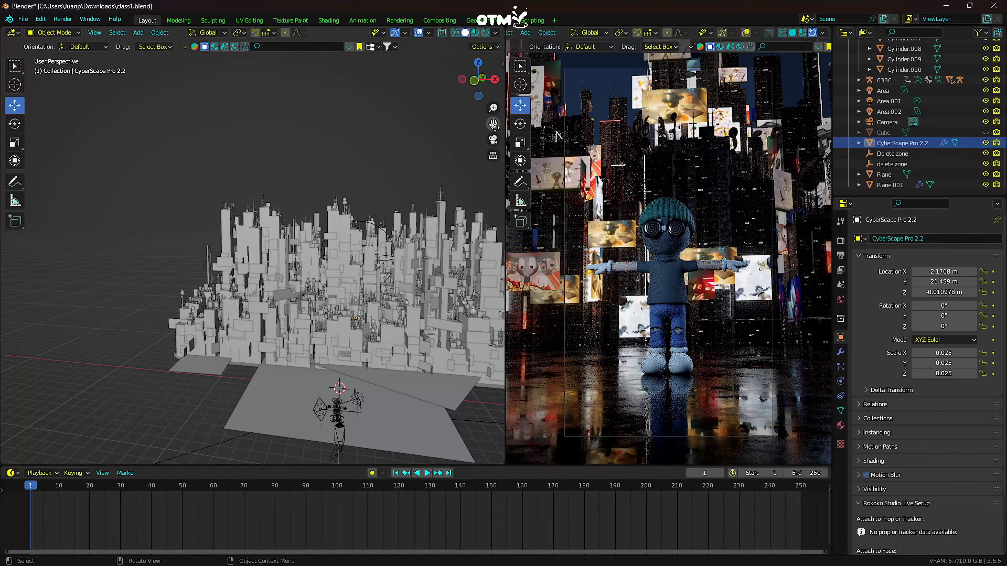
- View the scene through the camera and move the CyberScape Pro 2.2 city to Y 22.64 m
drag(493, 124, 461, 159)
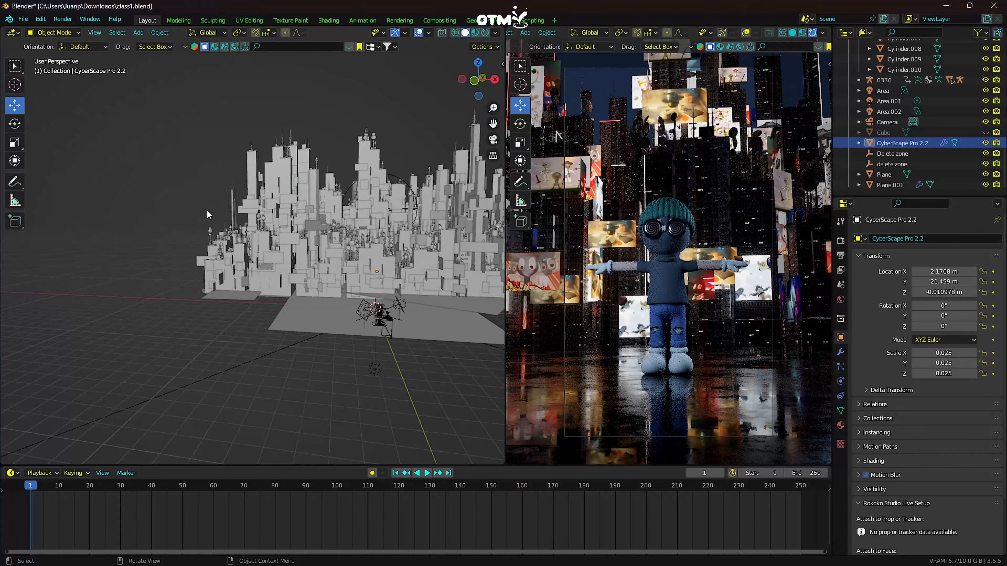
drag(492, 124, 440, 144)
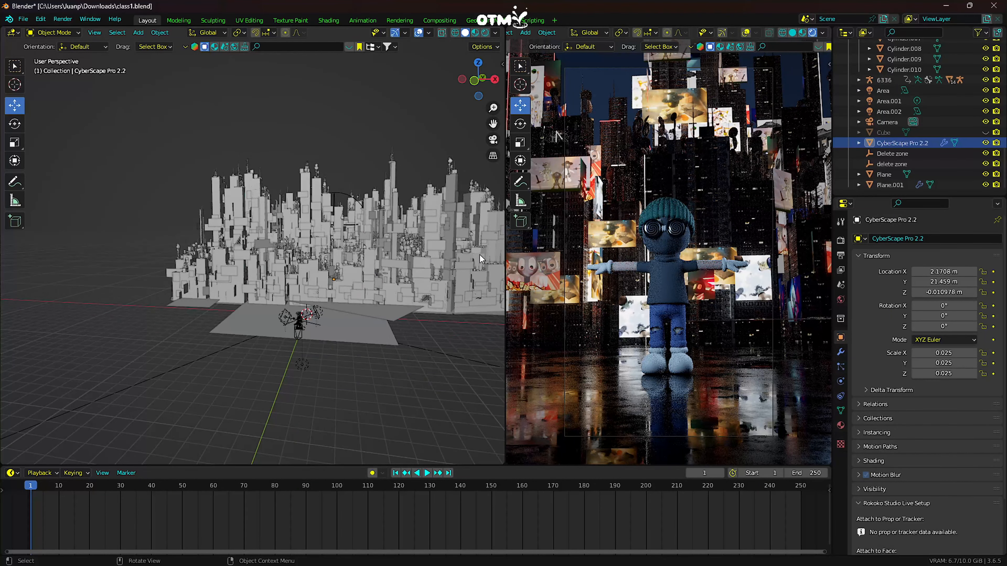
scroll(376, 235, up, 3)
drag(492, 124, 416, 50)
scroll(292, 253, up, 3)
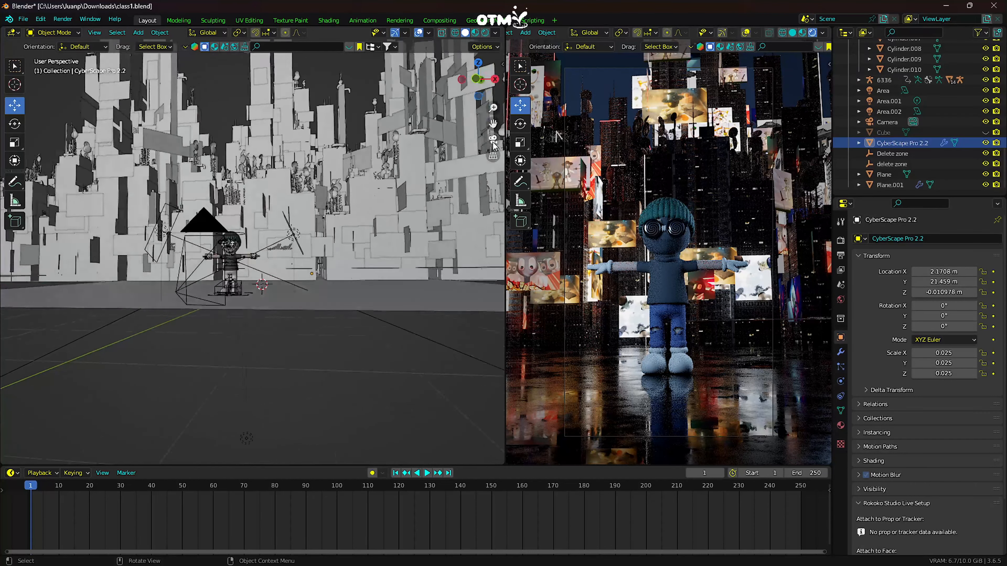
click(492, 140)
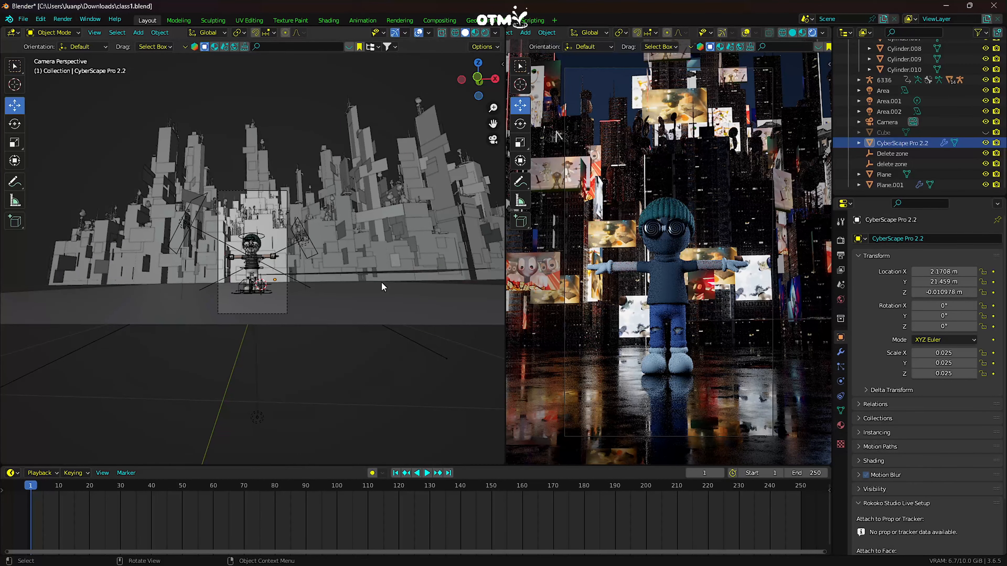
click(902, 143)
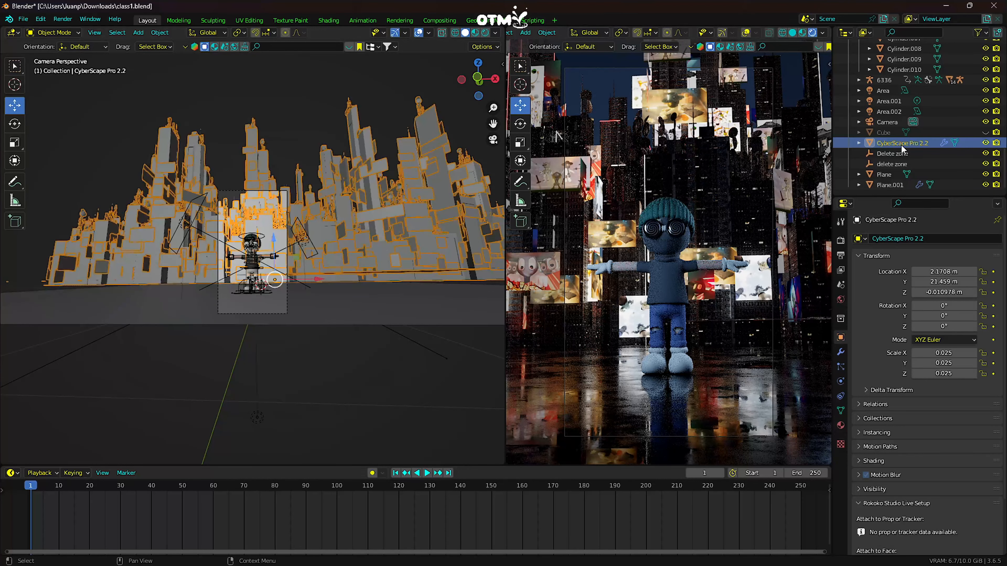
drag(943, 281, 625, 281)
click(945, 281)
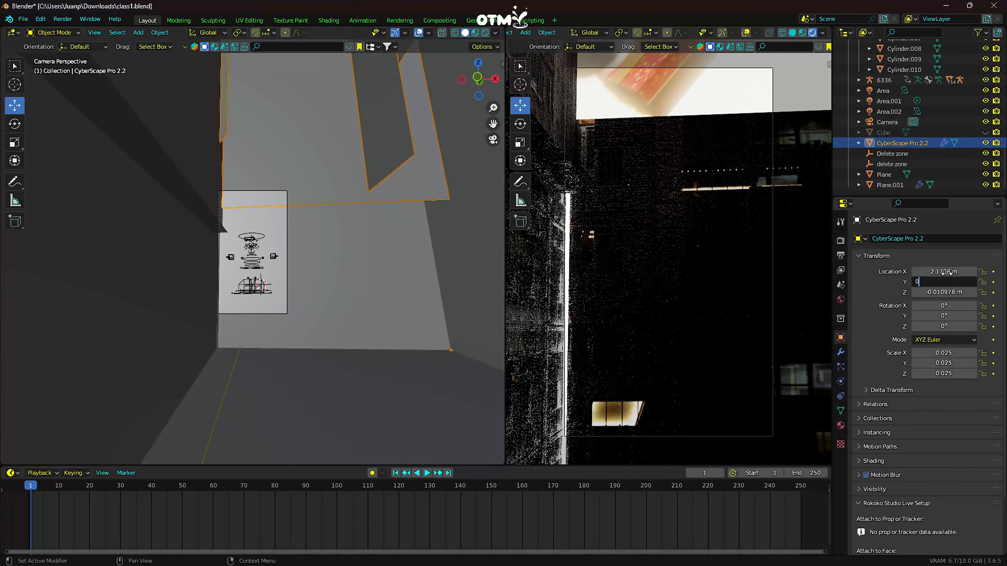
key(Return)
drag(946, 282, 981, 281)
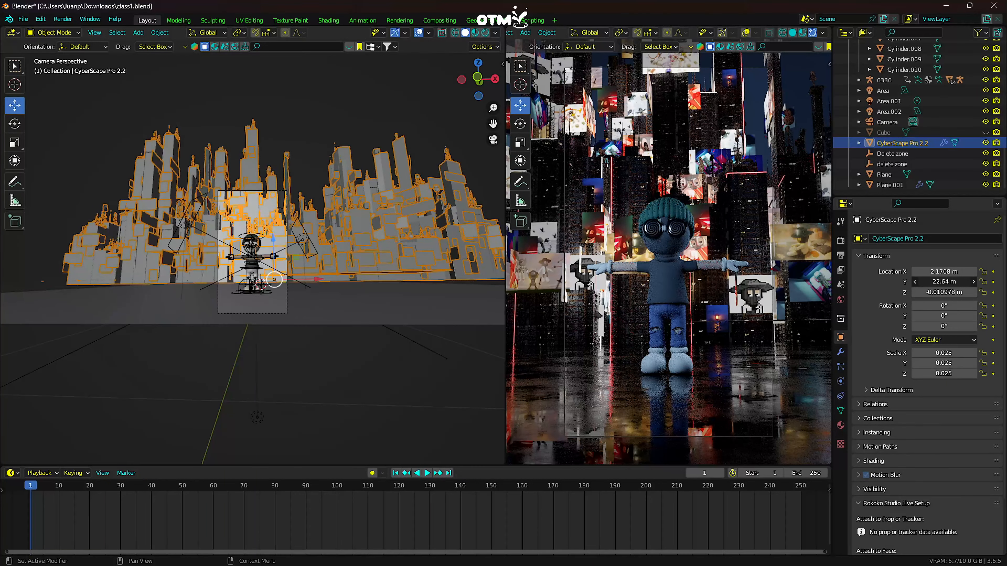
- Set the camera's focal length to 43 mm
scroll(610, 193, down, 2)
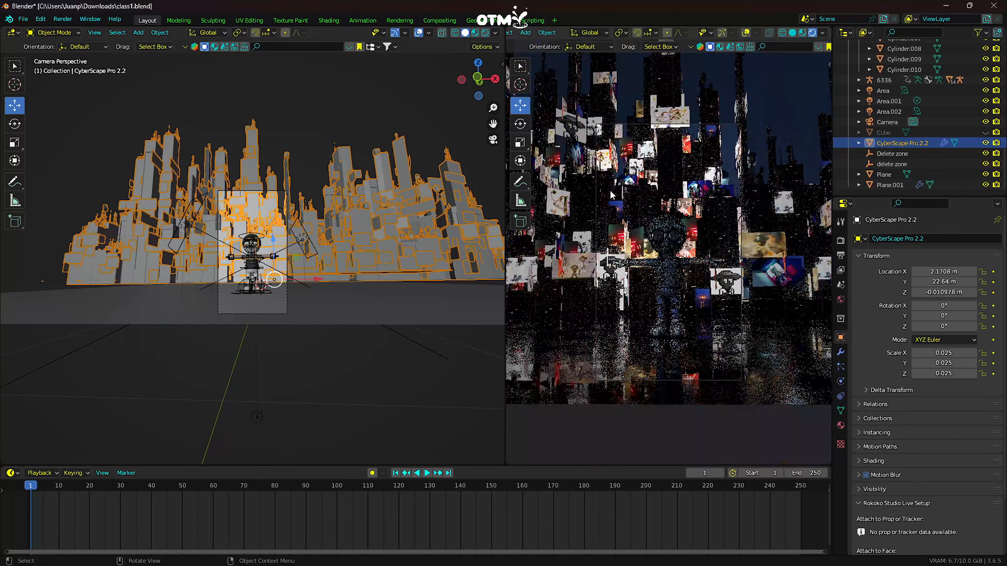
scroll(603, 152, up, 2)
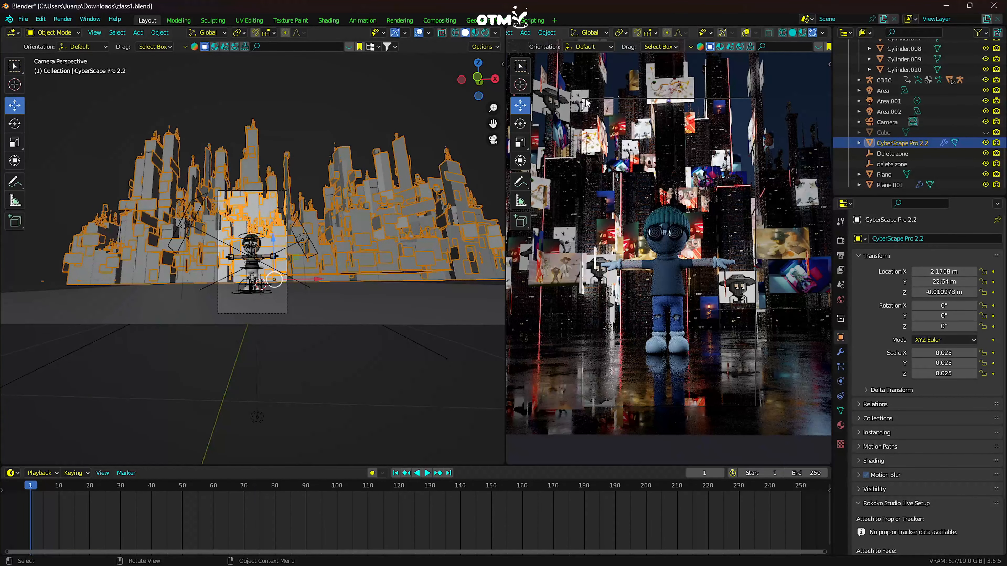
click(236, 192)
click(840, 381)
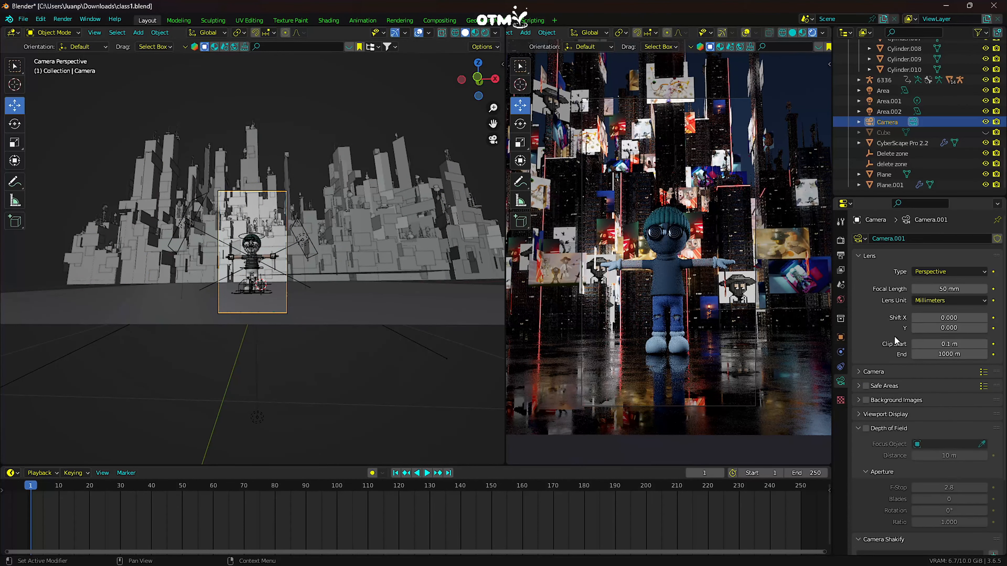
drag(955, 288, 953, 288)
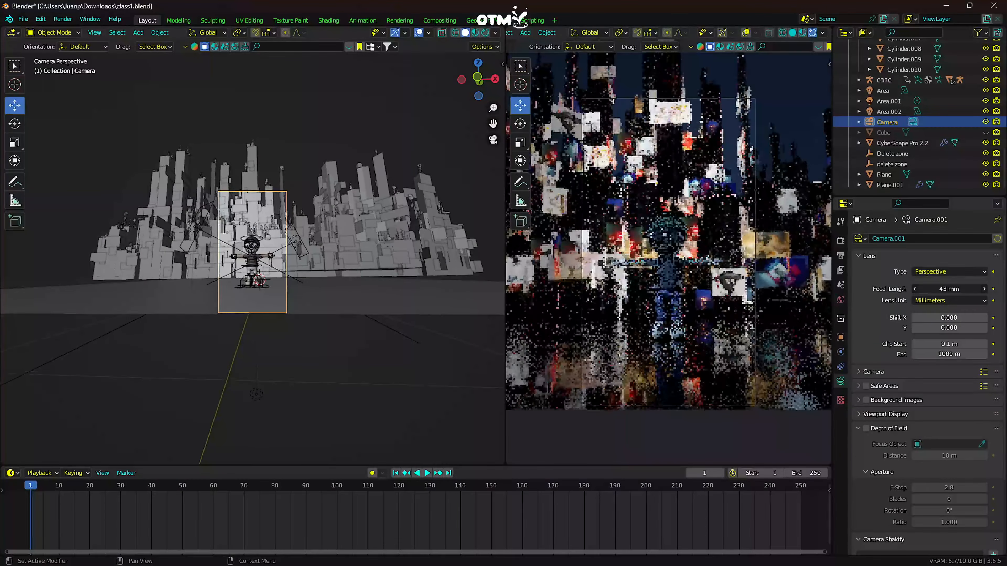
- Move the ground plane beneath the character to Y -0.34 m
click(339, 313)
click(840, 337)
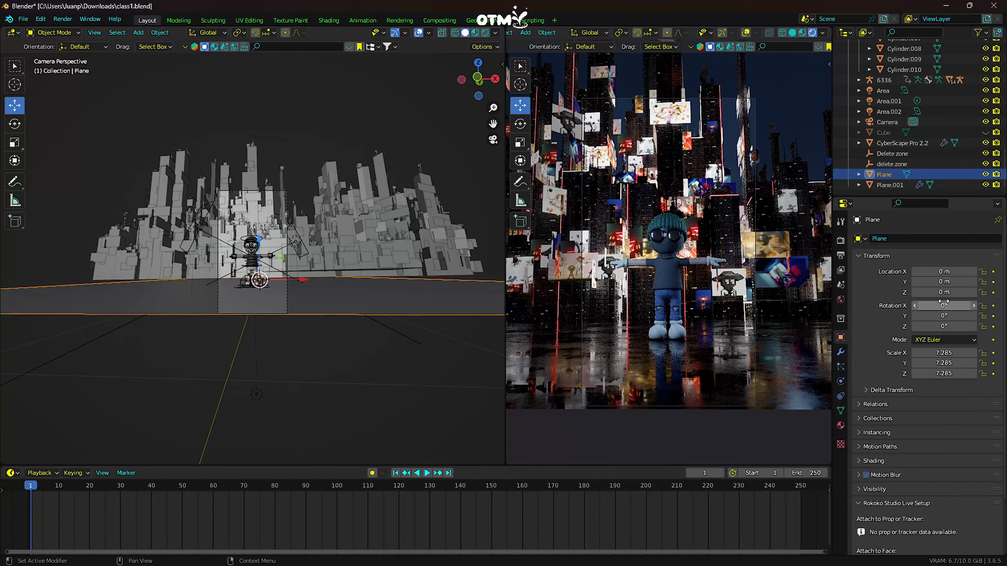
drag(944, 281, 924, 281)
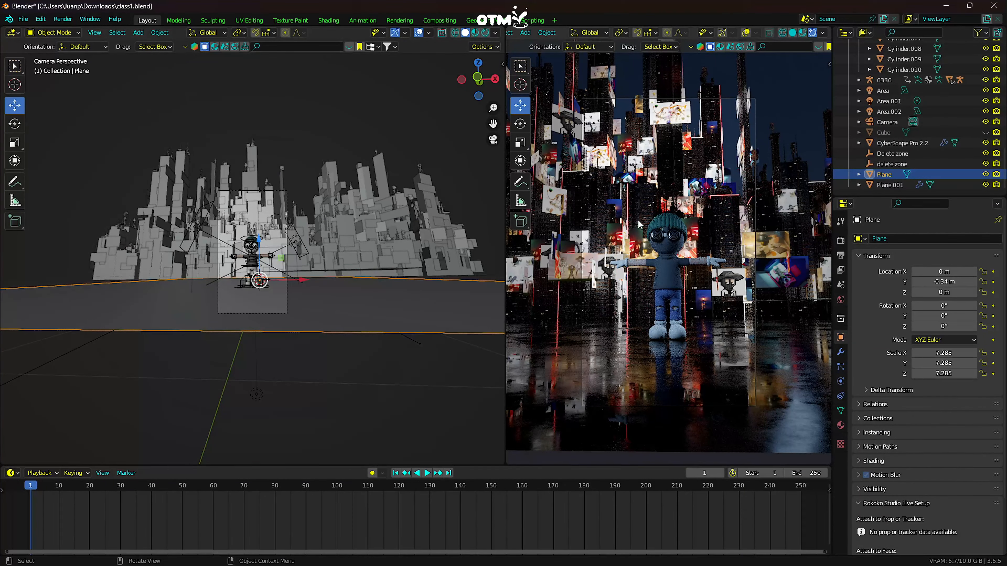
- Lower the CyberScape Pro 2.2 city to Z -0.54098 m
click(607, 192)
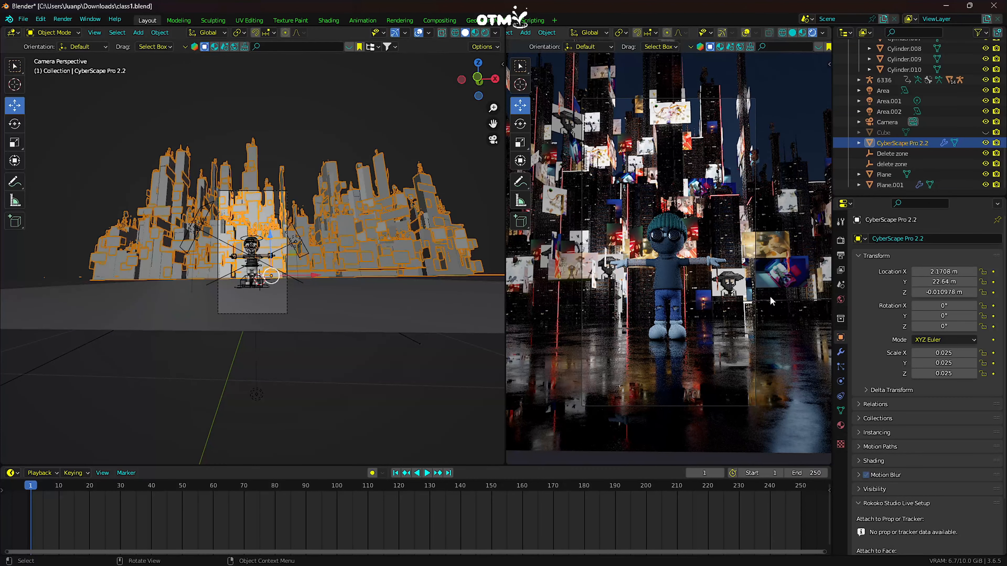
scroll(306, 274, up, 1)
scroll(305, 276, up, 2)
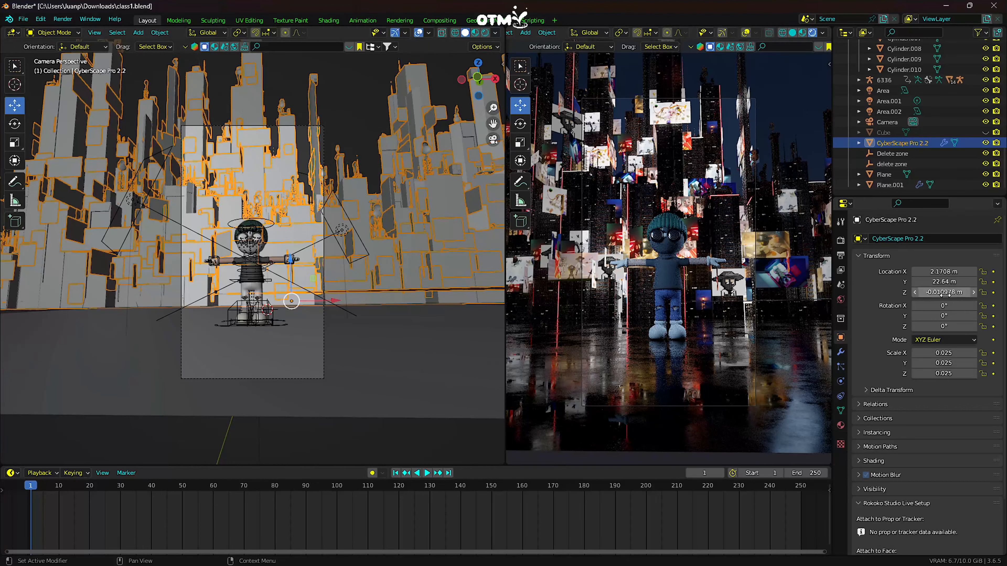
drag(944, 292, 924, 292)
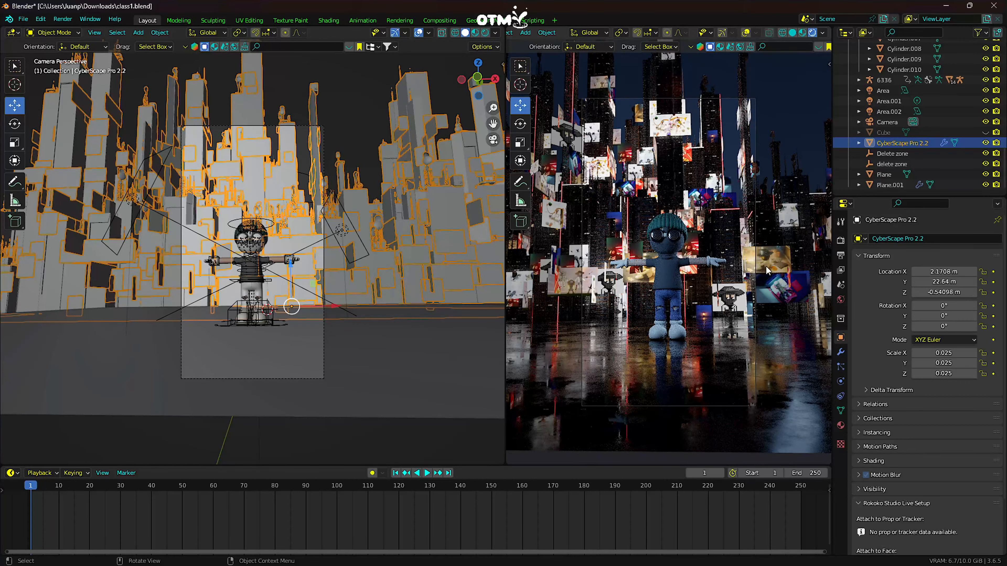
- Select the character's rig 6336 and unhide the Cube in the viewport
scroll(362, 250, up, 2)
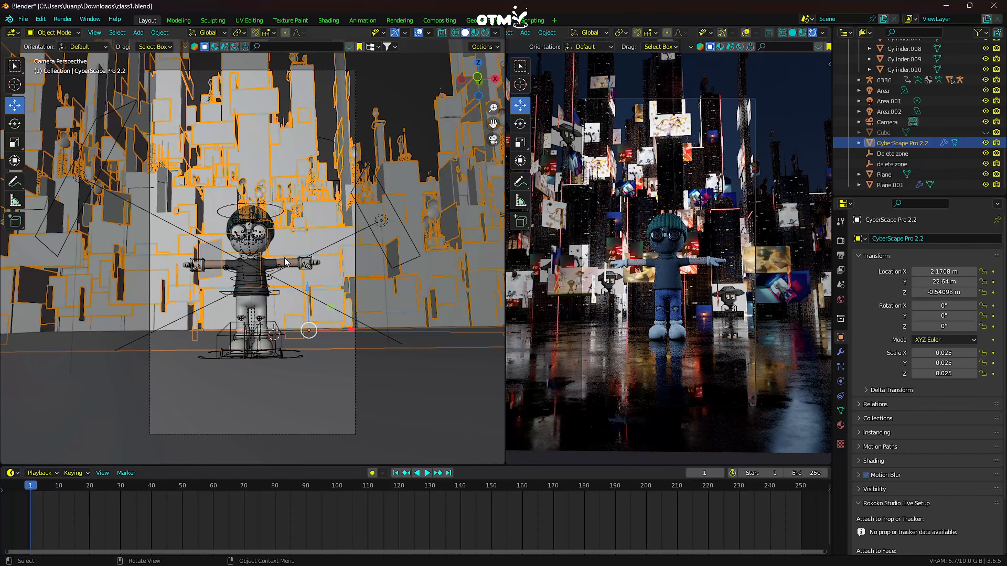
click(292, 264)
click(273, 209)
scroll(363, 252, up, 6)
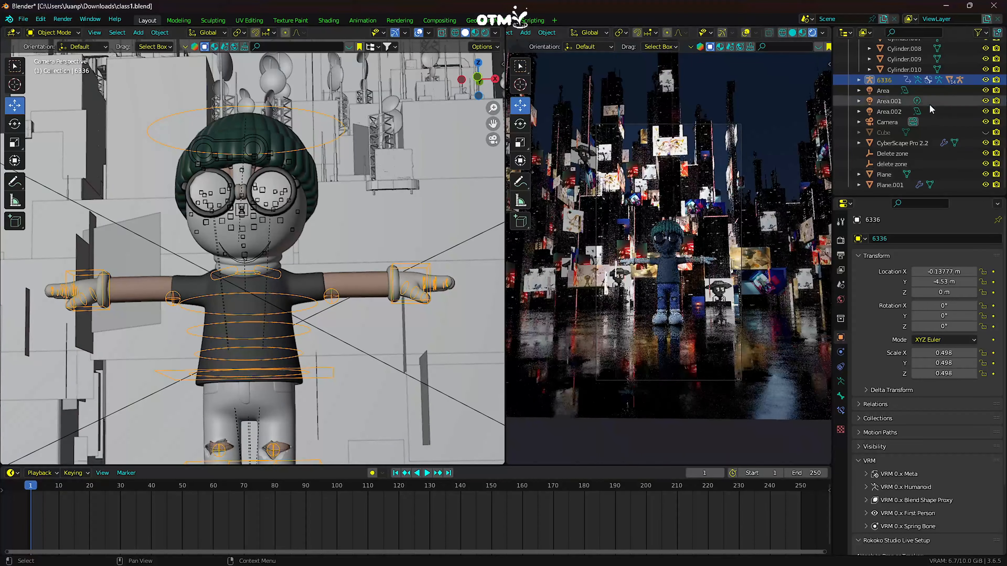
click(985, 132)
scroll(700, 182, up, 2)
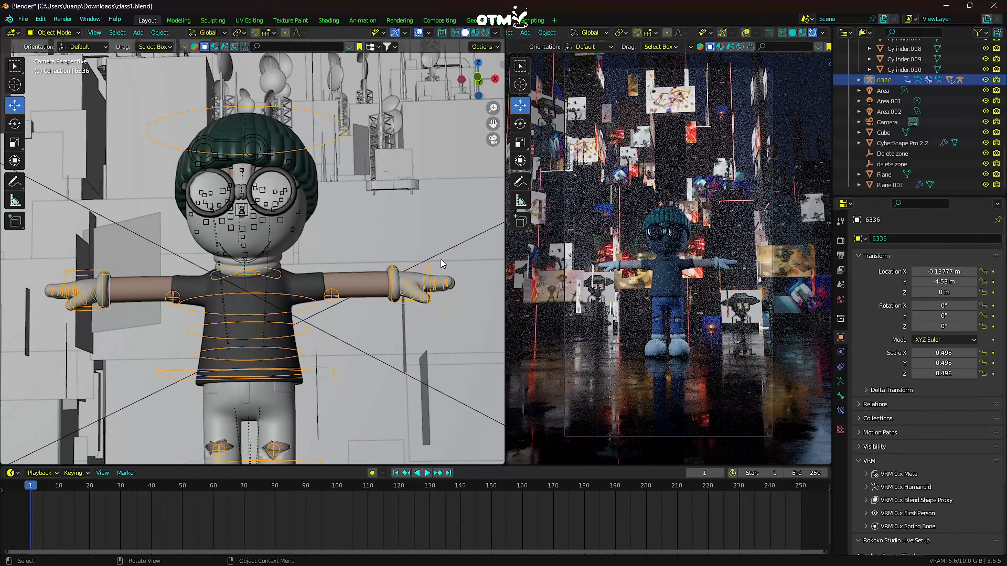
shift+middle_drag(236, 427, 324, 274)
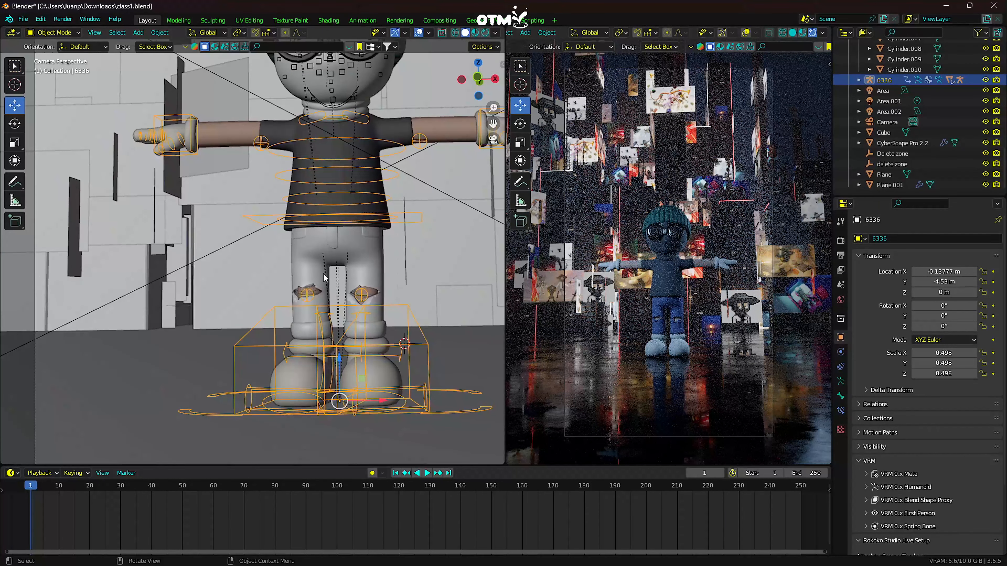
click(254, 358)
click(266, 324)
click(51, 33)
scroll(404, 373, down, 3)
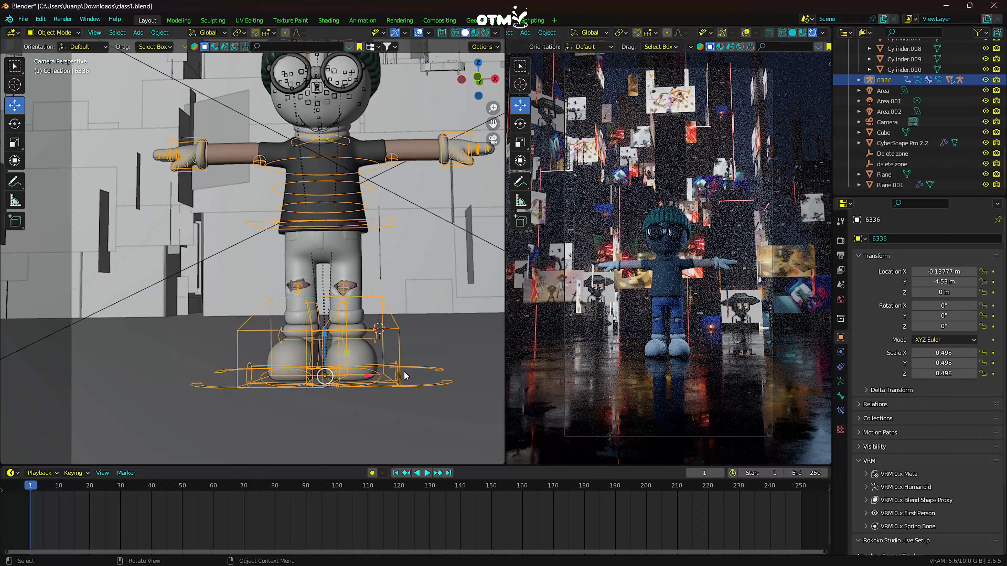
- Switch to Chrome and search Google Images for "super hero poses" in a new tab
click(528, 553)
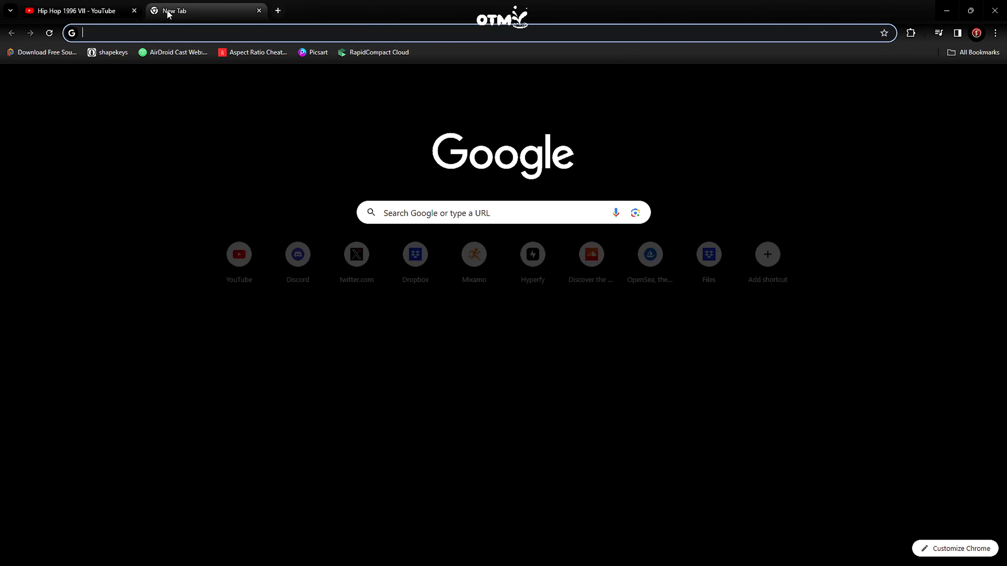
click(155, 11)
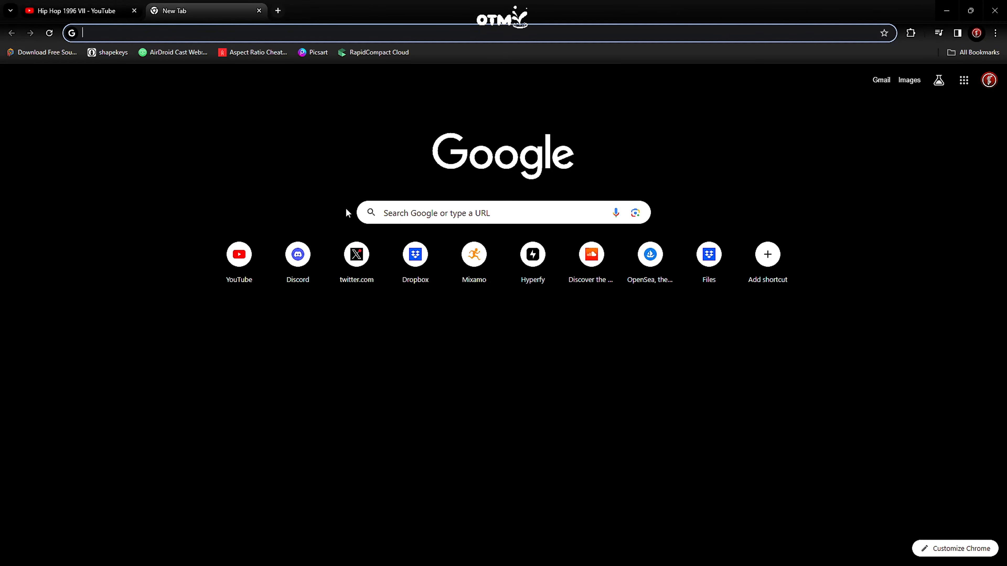
text(super )
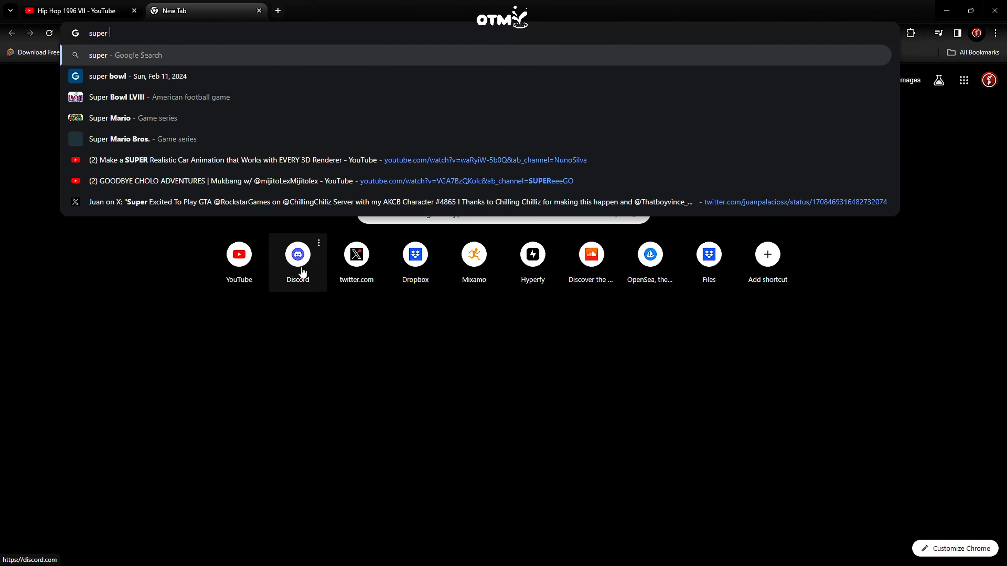
text(hero poses)
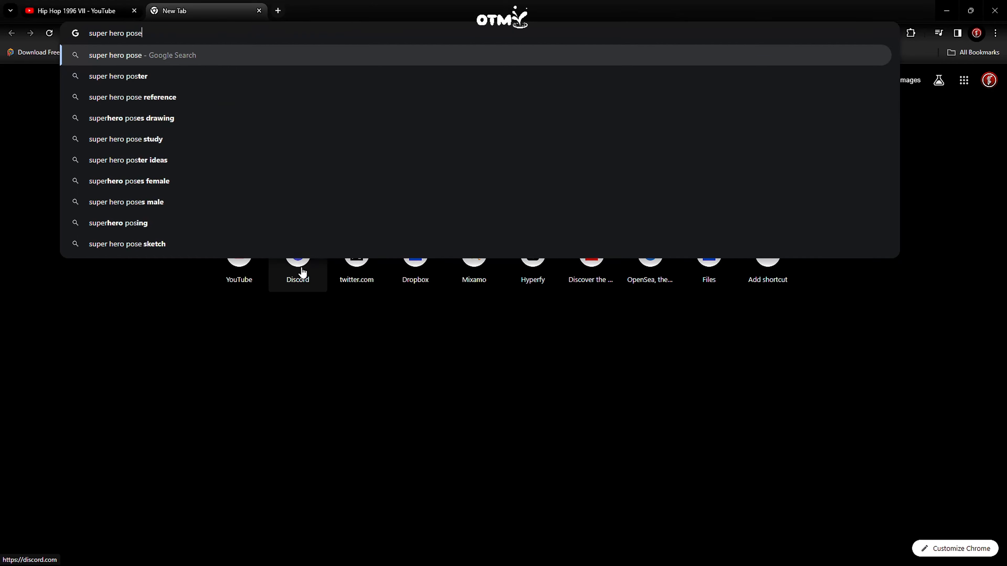
key(Return)
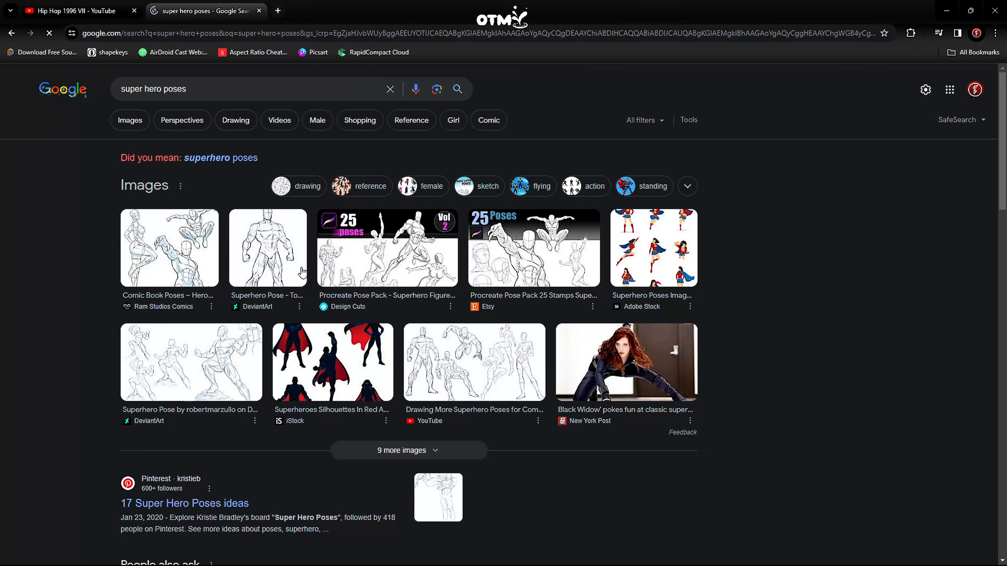
click(131, 121)
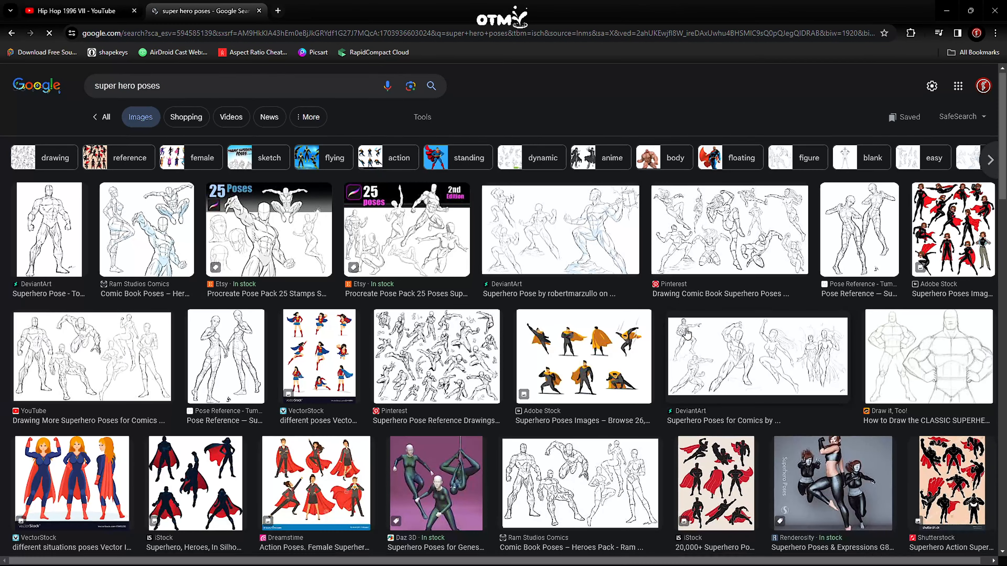
- Browse the pose images and open the Black Widow cosplay picture with one arm raised and one leg stretched out
scroll(690, 337, down, 3)
scroll(690, 337, down, 5)
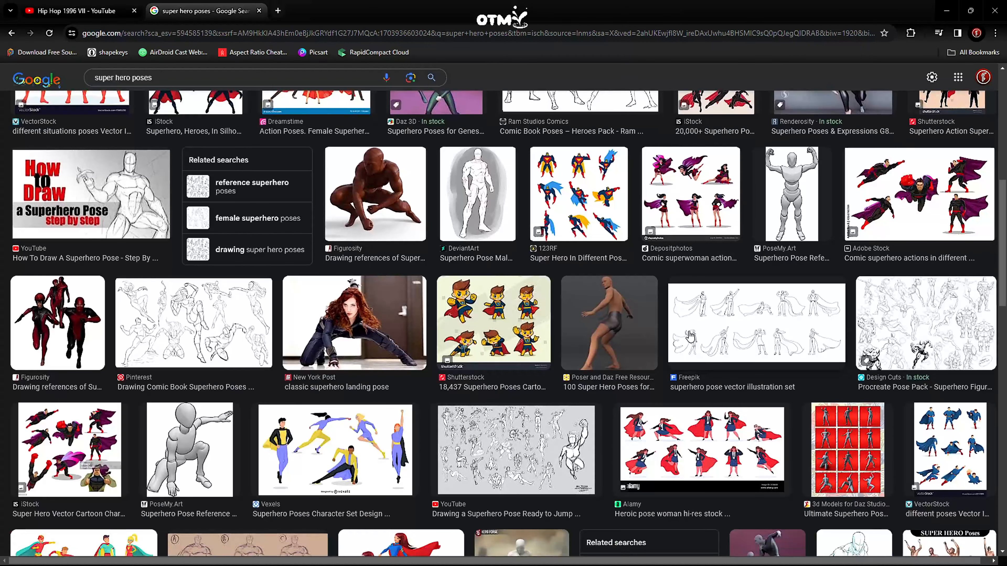
scroll(690, 336, down, 3)
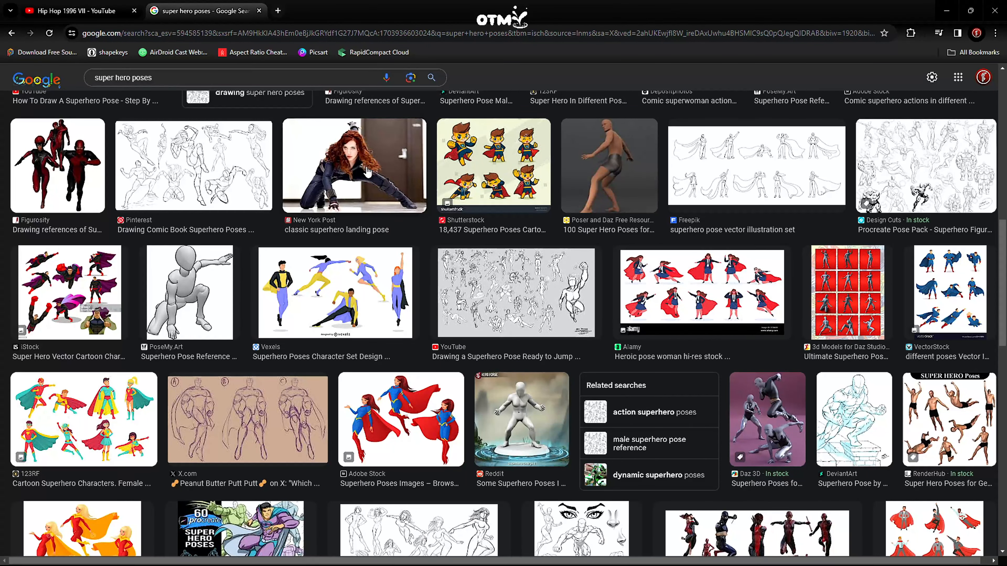
click(358, 179)
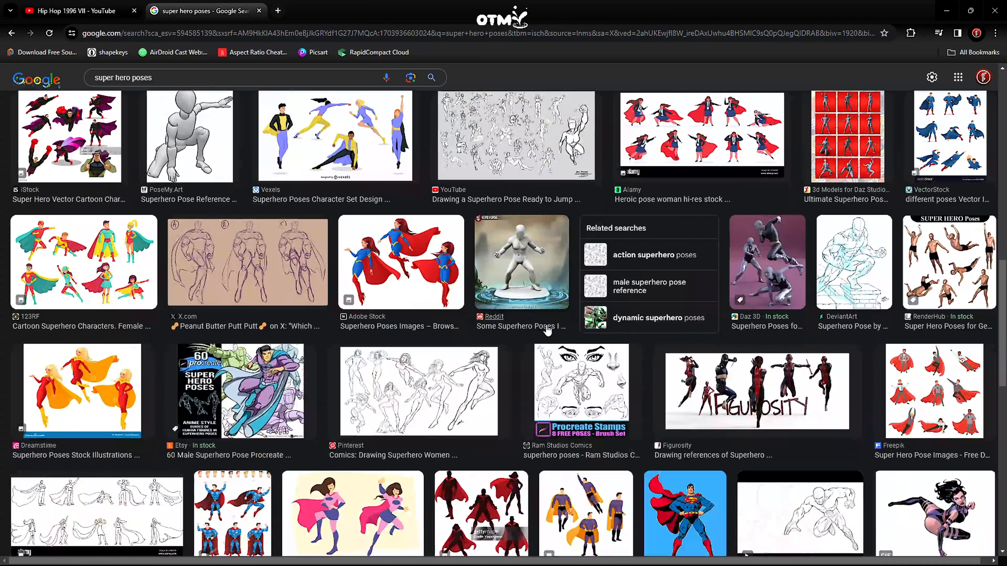
scroll(658, 284, down, 10)
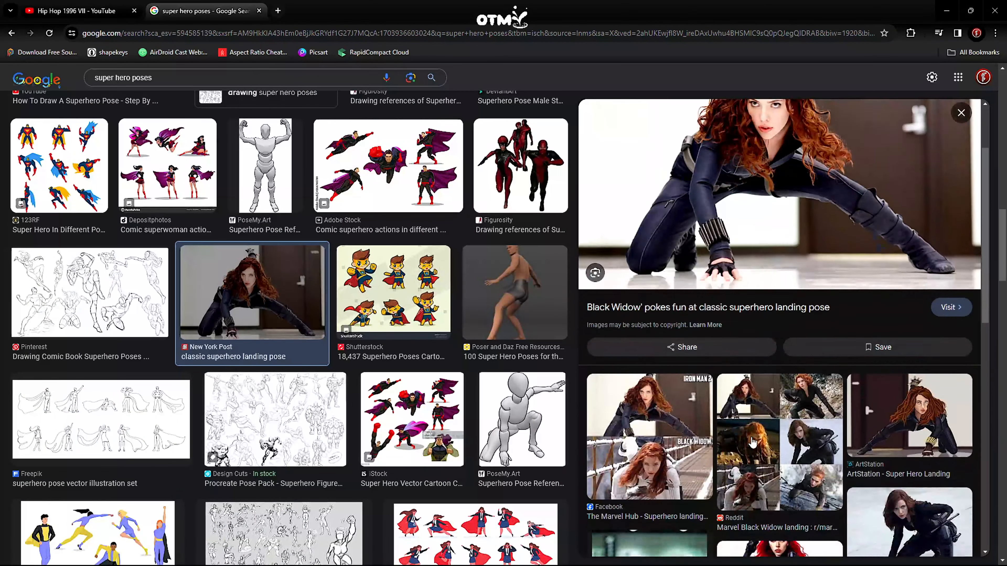
click(911, 233)
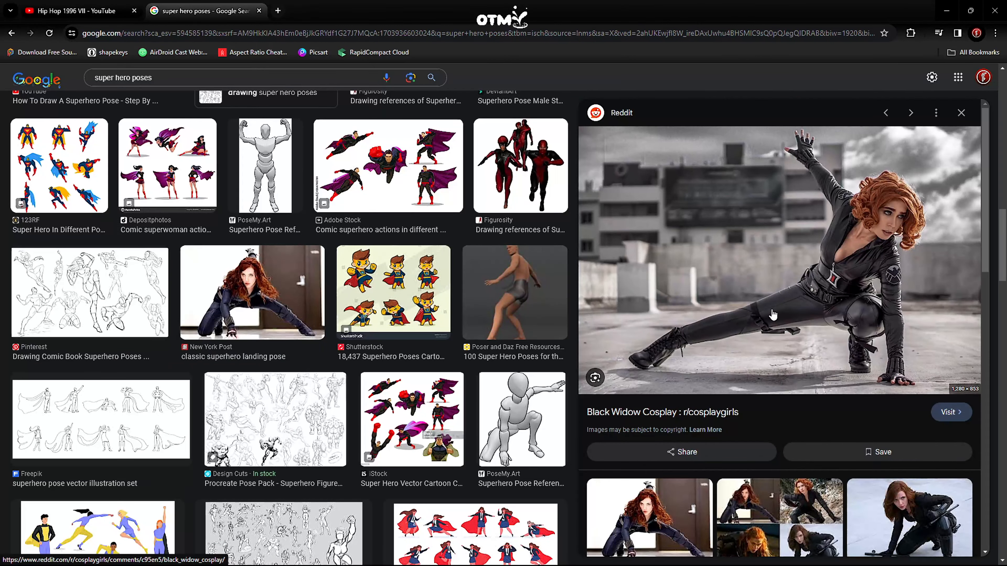
- Save the Black Widow pose picture as a JPEG in Downloads and add it to the Blender scene as a reference image
right_click(752, 315)
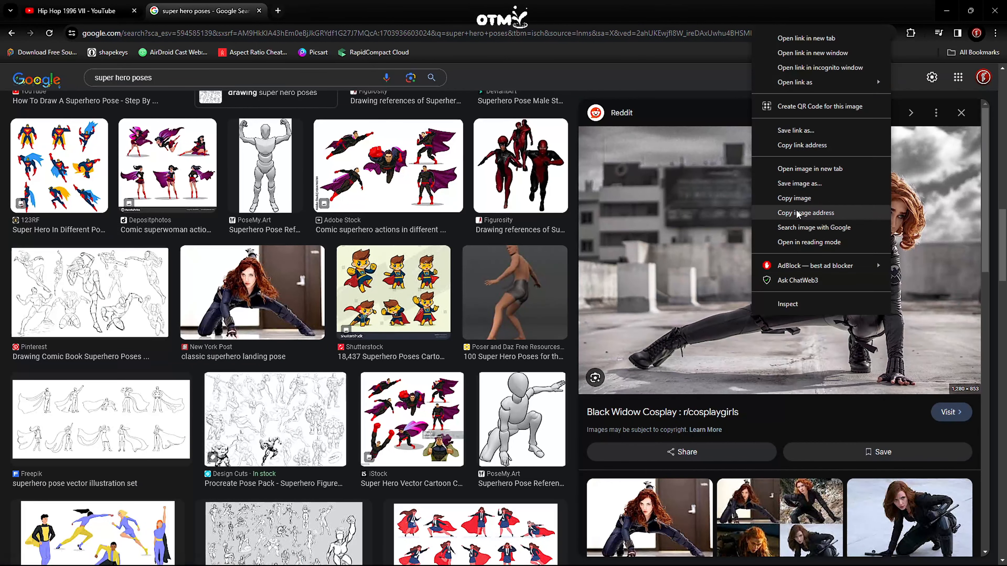
click(798, 184)
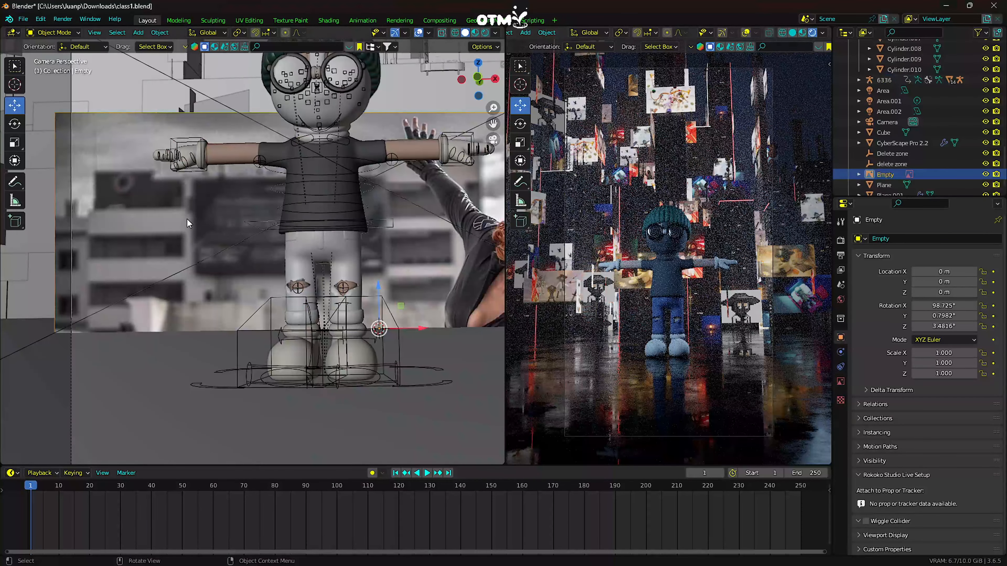
scroll(190, 216, down, 1)
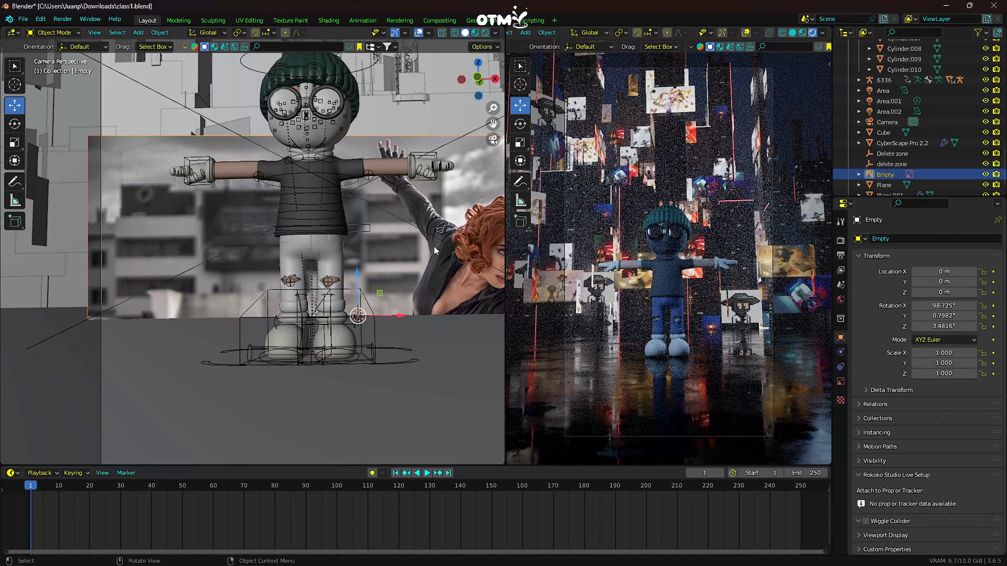
- Scale the reference image to about 0.473 and move it up behind the character, clear of the ground
click(14, 142)
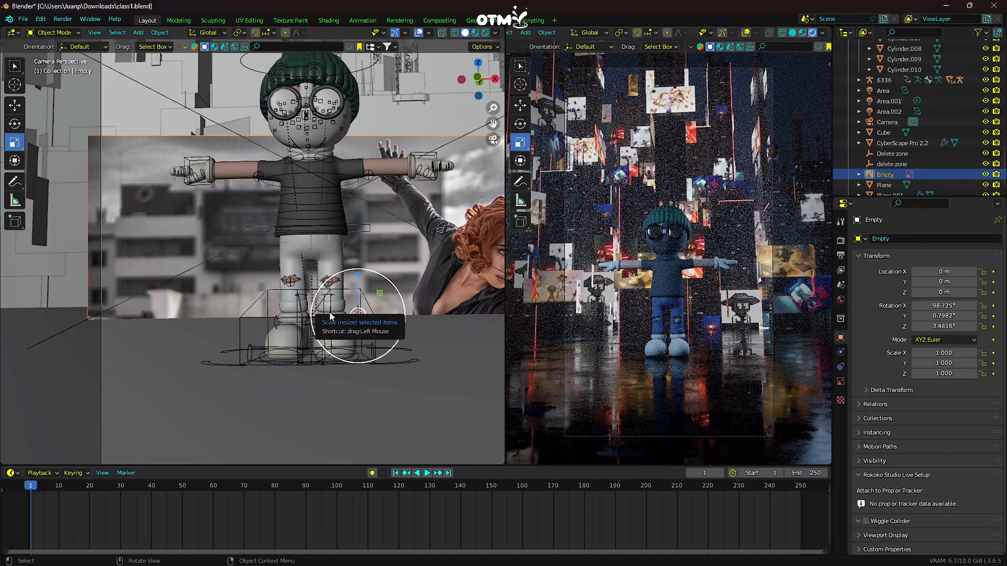
drag(329, 316, 344, 315)
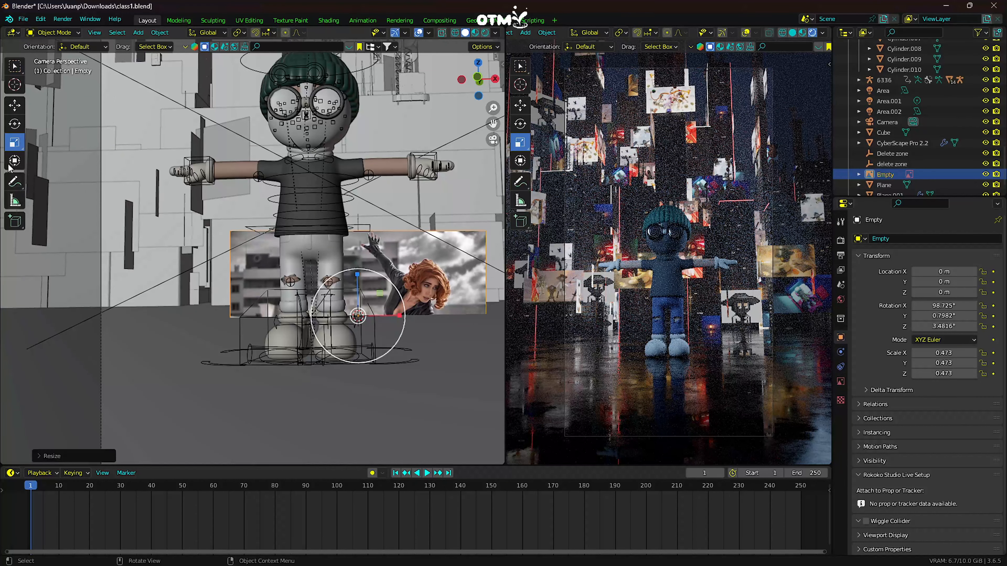
click(15, 106)
drag(361, 278, 361, 216)
drag(387, 254, 370, 130)
- Pose the rig like the reference in a low crouch with one leg stretched, the left hand lowered and the right hand raised
scroll(402, 254, down, 2)
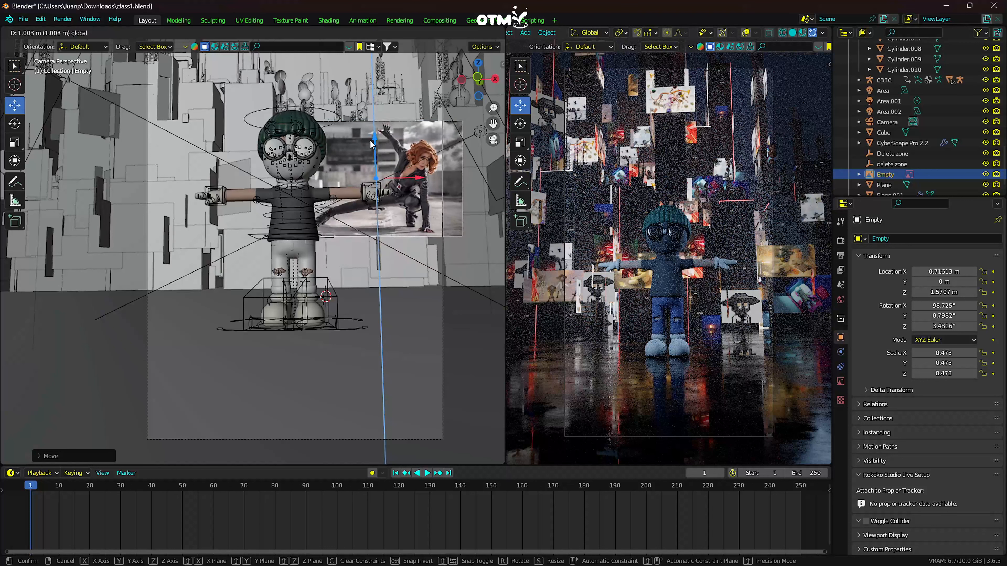
drag(398, 181, 391, 183)
drag(367, 140, 364, 81)
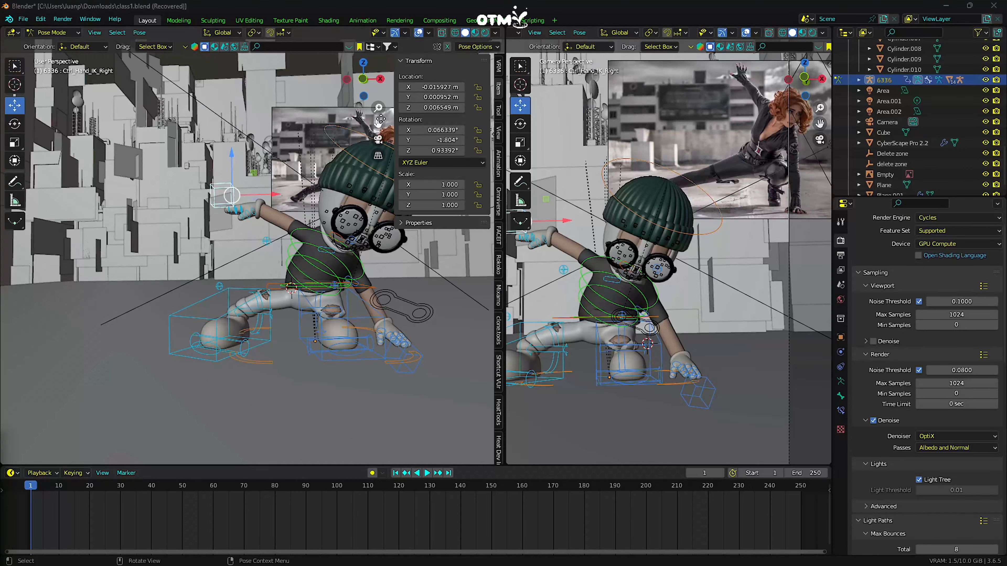
drag(380, 119, 430, 108)
drag(431, 97, 426, 97)
drag(432, 140, 429, 150)
shift+middle_drag(291, 155, 335, 196)
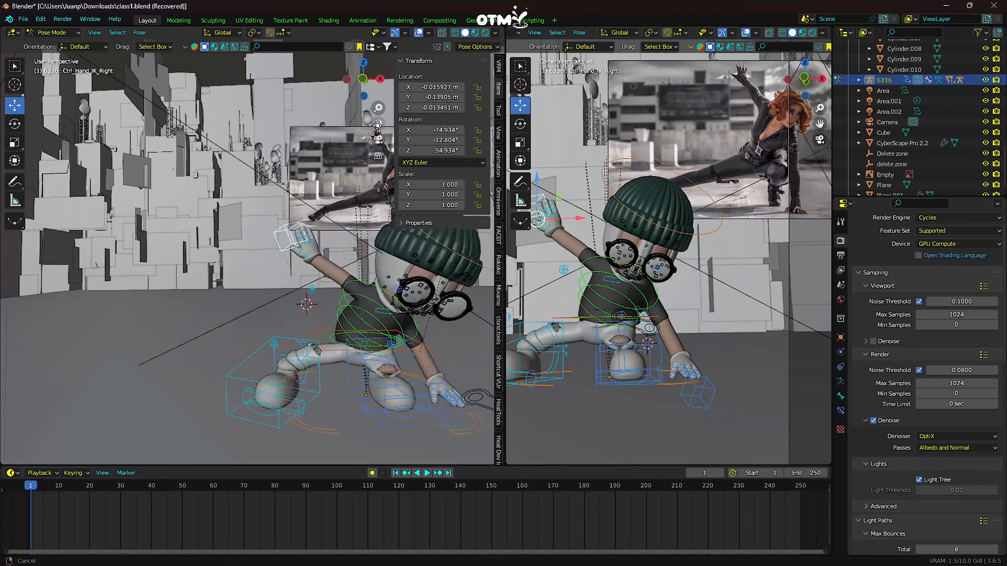
- Straighten the right ring finger's second joint by setting its X and Y rotation to 0°
scroll(334, 196, up, 3)
middle_drag(384, 144, 349, 160)
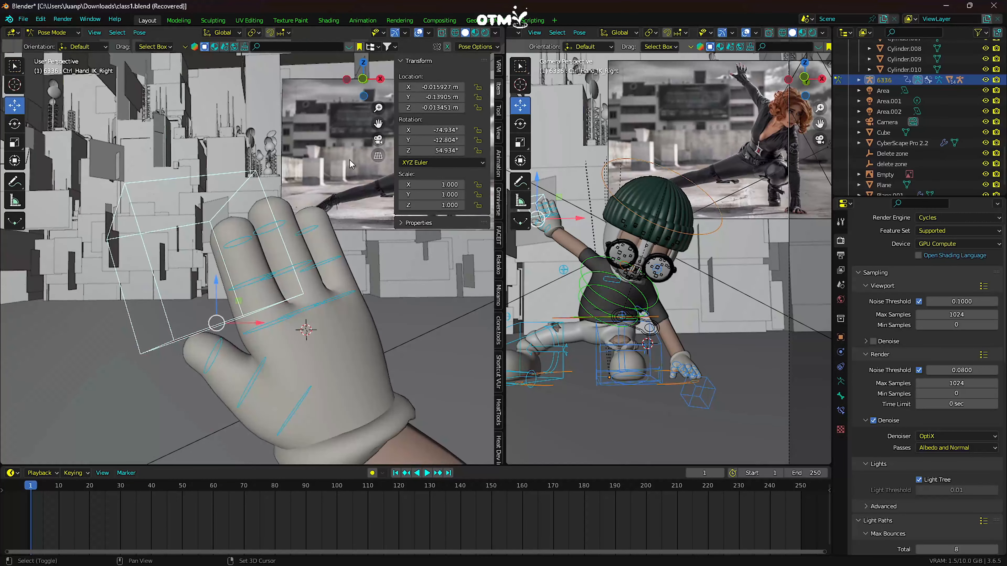
click(335, 259)
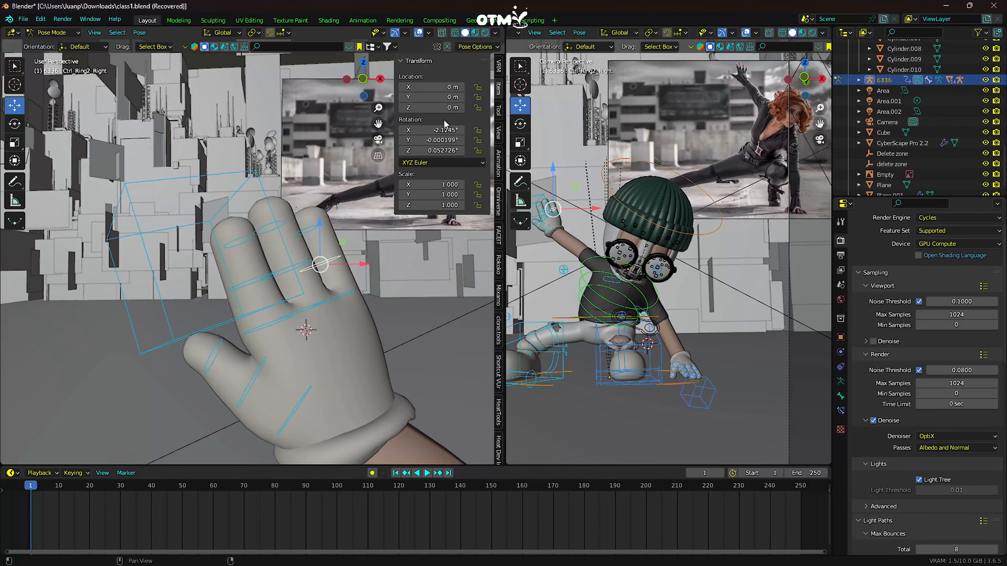
drag(436, 140, 452, 140)
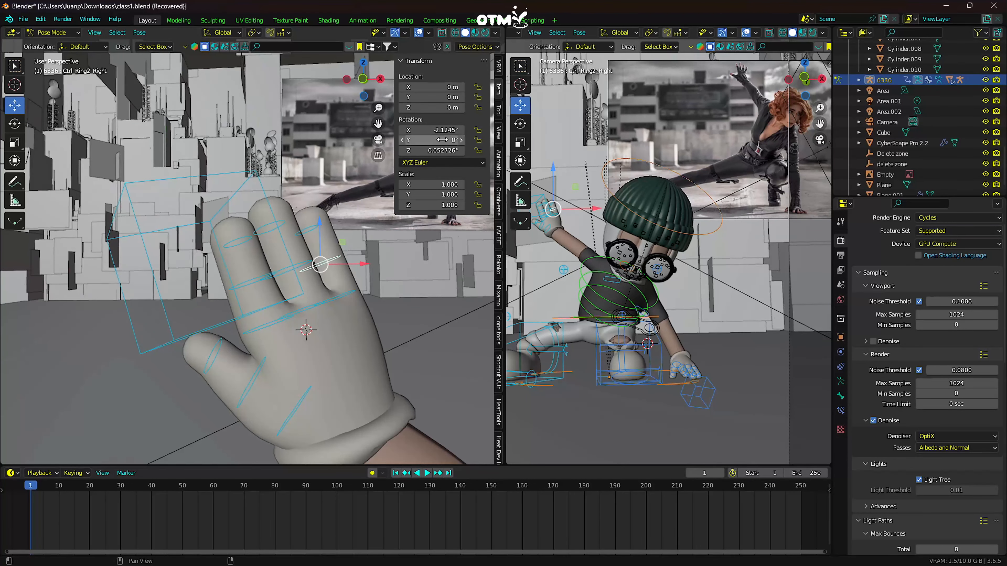
drag(436, 130, 418, 129)
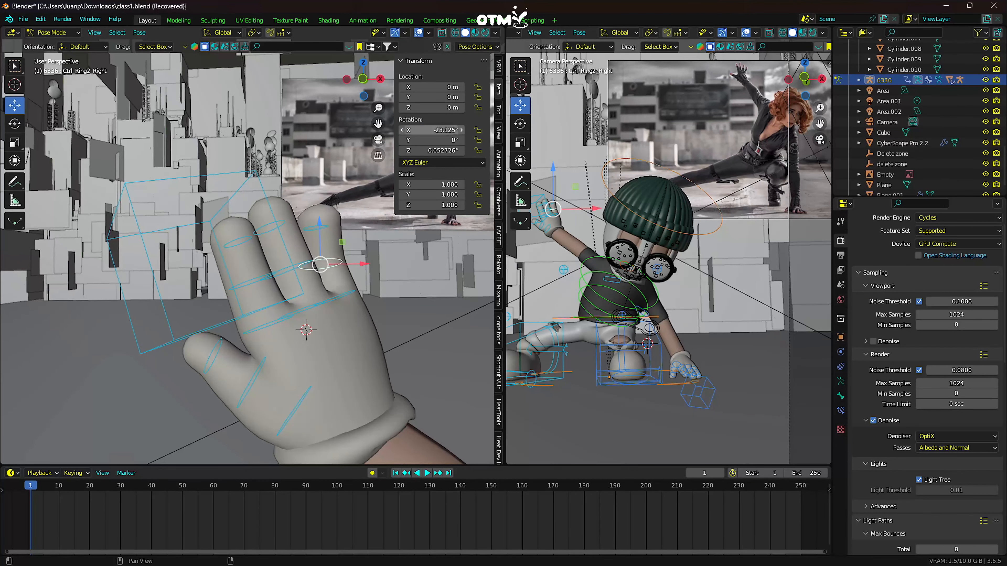
key(Return)
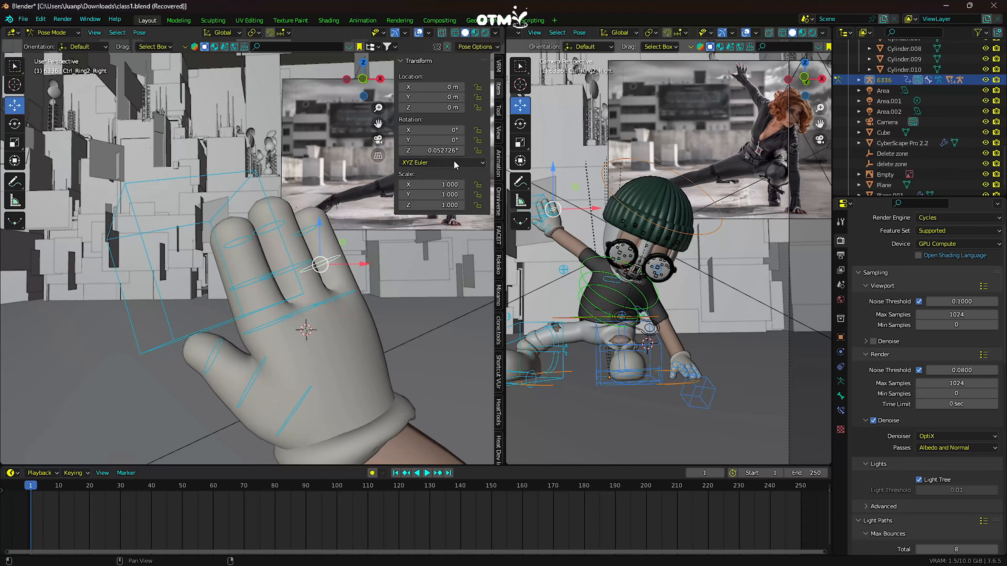
- Adjust the rotations of the remaining right-hand finger joints and thumb so the raised hand's fingers spread open
click(355, 295)
drag(425, 134, 399, 150)
key(Return)
click(262, 326)
shift+middle_drag(317, 238, 274, 86)
click(197, 233)
drag(434, 130, 422, 130)
click(241, 254)
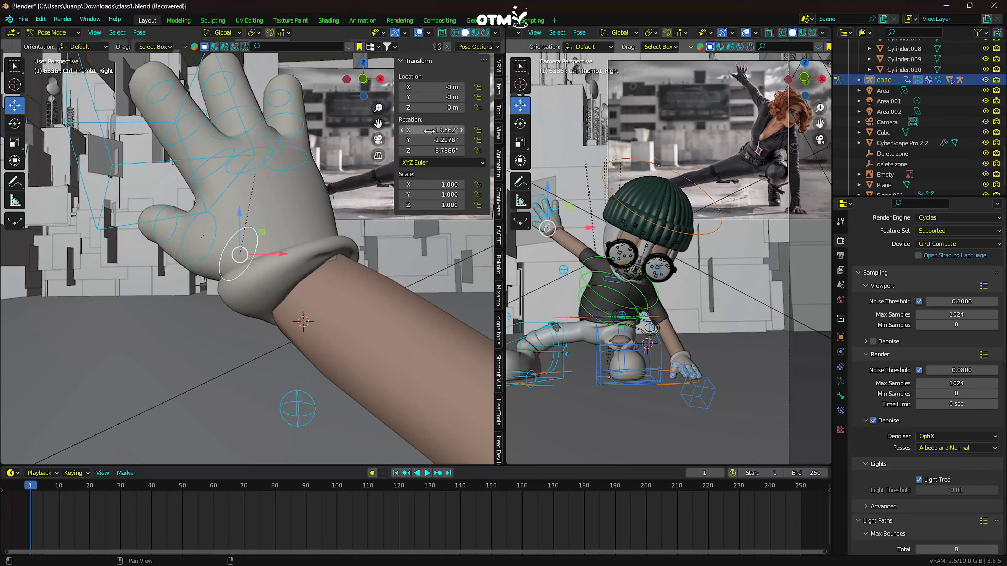
shift+middle_drag(341, 191, 394, 253)
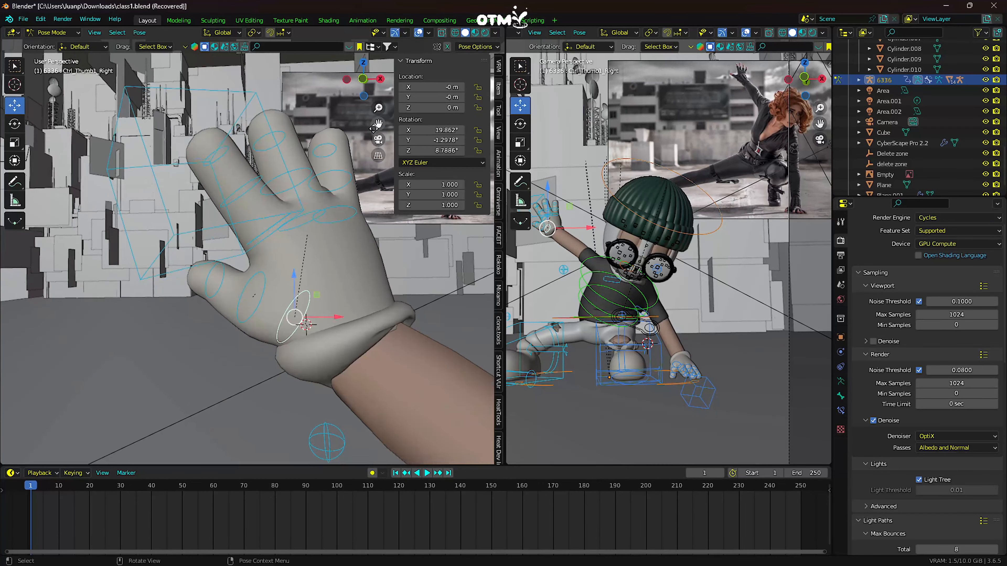
scroll(346, 167, down, 8)
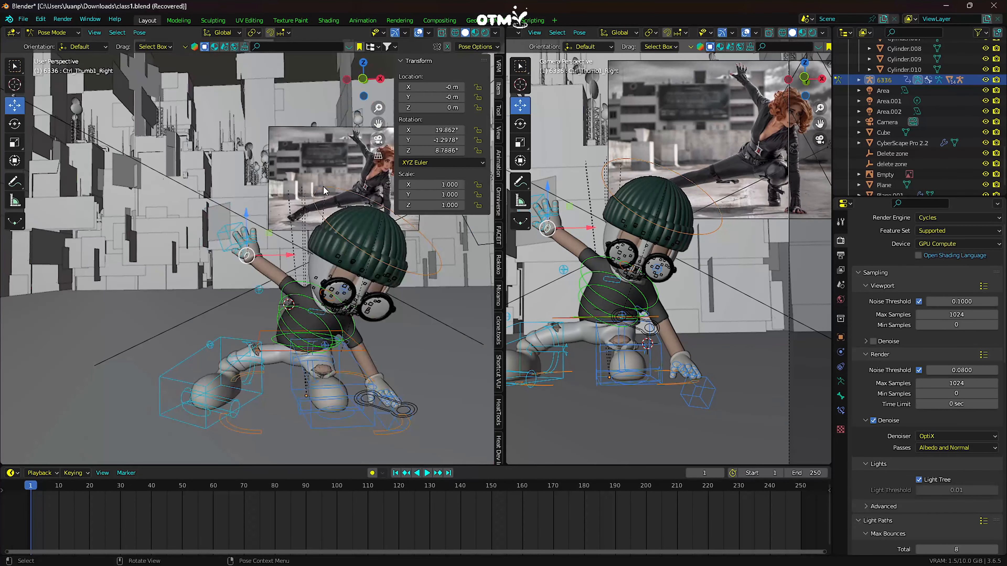
- Move the right shoulder control to Y 0.04 m and Z -0.03 m
drag(378, 125, 358, 24)
scroll(303, 194, up, 1)
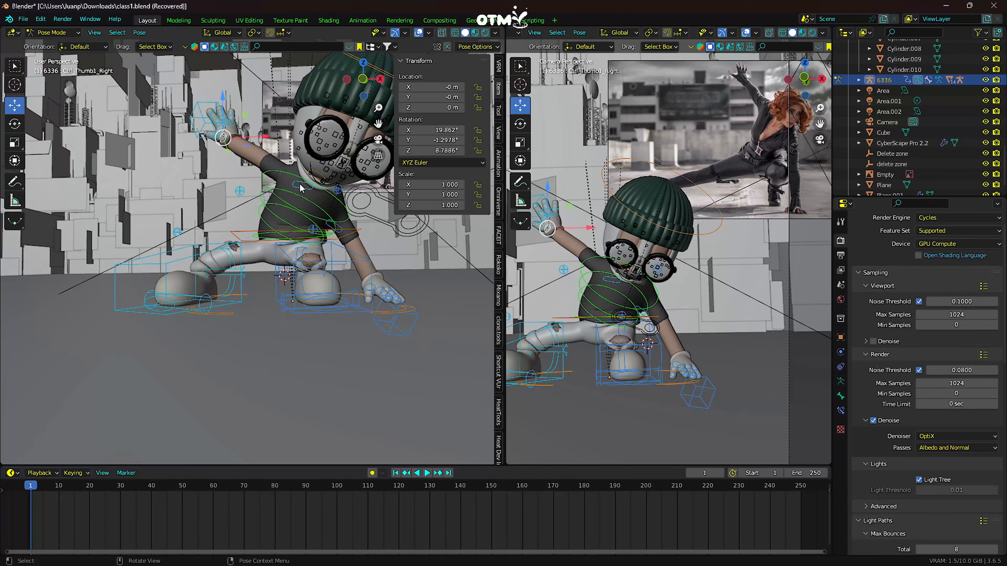
click(300, 187)
mouse_move(432, 97)
mouse_down()
mouse_move(450, 97)
mouse_move(429, 107)
mouse_up()
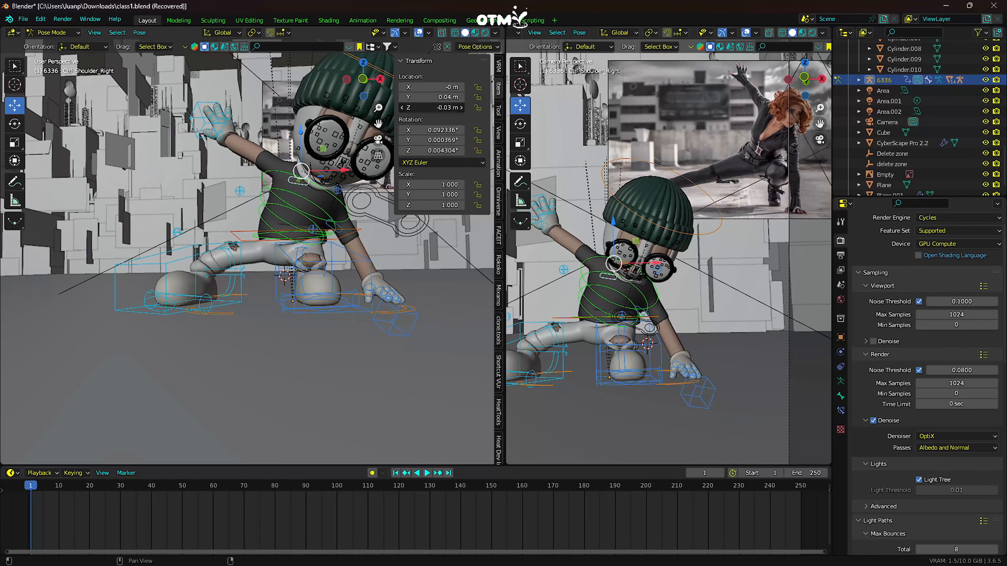
- Rotate the neck control to X -11° and Y 25° to turn and tilt the head
middle_drag(325, 190, 291, 192)
click(291, 191)
middle_drag(352, 152, 353, 165)
mouse_move(428, 144)
mouse_down()
mouse_move(452, 143)
mouse_move(430, 132)
mouse_up()
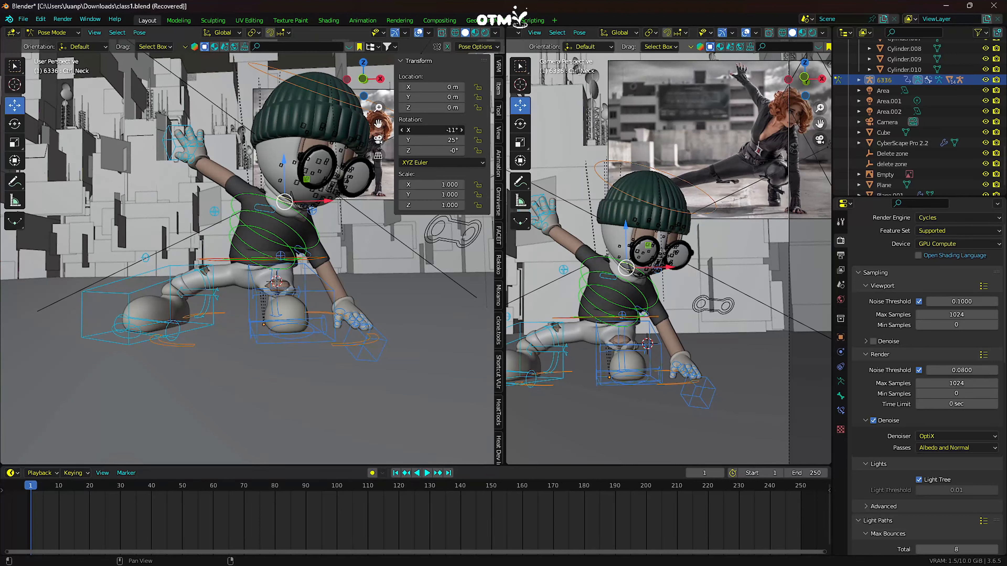
scroll(626, 246, down, 1)
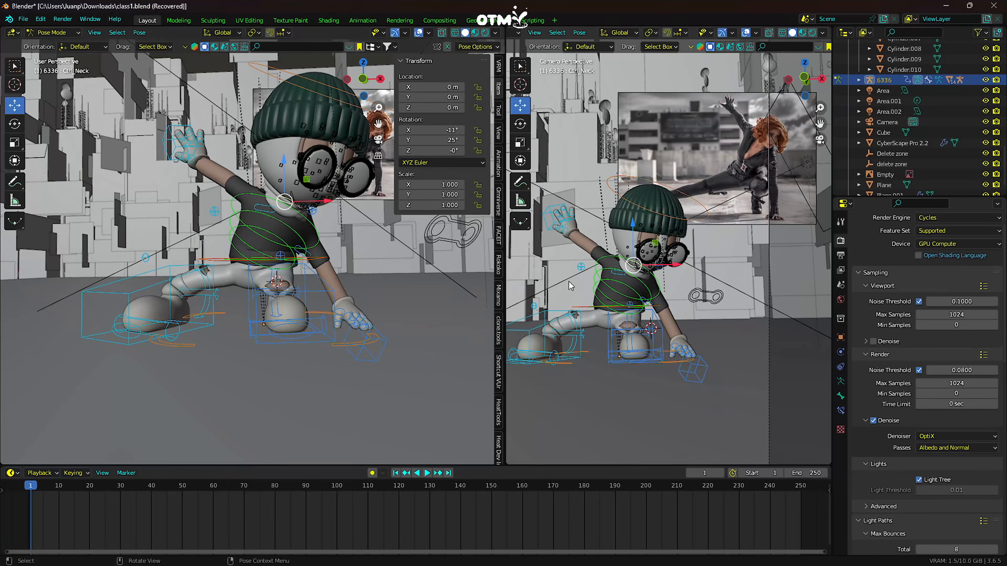
- Rotate the left index finger's base joint to about 13.4° on X, checking the camera view with overlays temporarily hidden
drag(379, 124, 378, 59)
drag(378, 124, 384, 153)
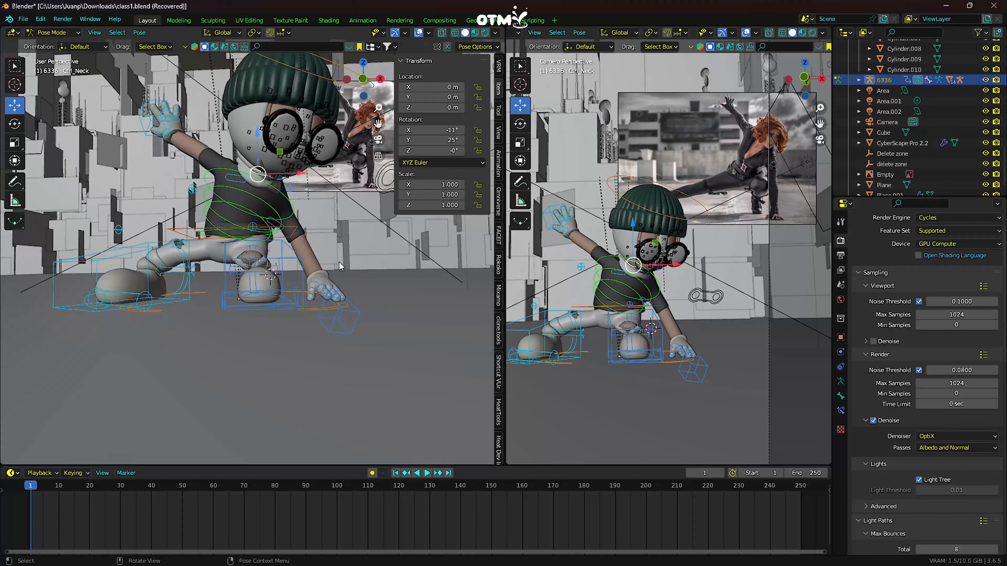
scroll(341, 259, up, 1)
scroll(352, 251, down, 1)
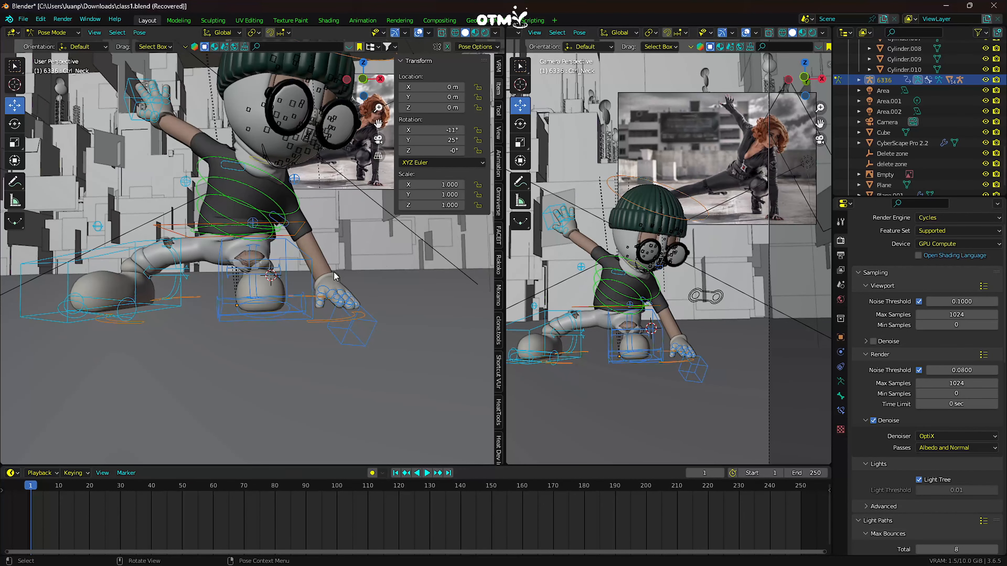
click(334, 289)
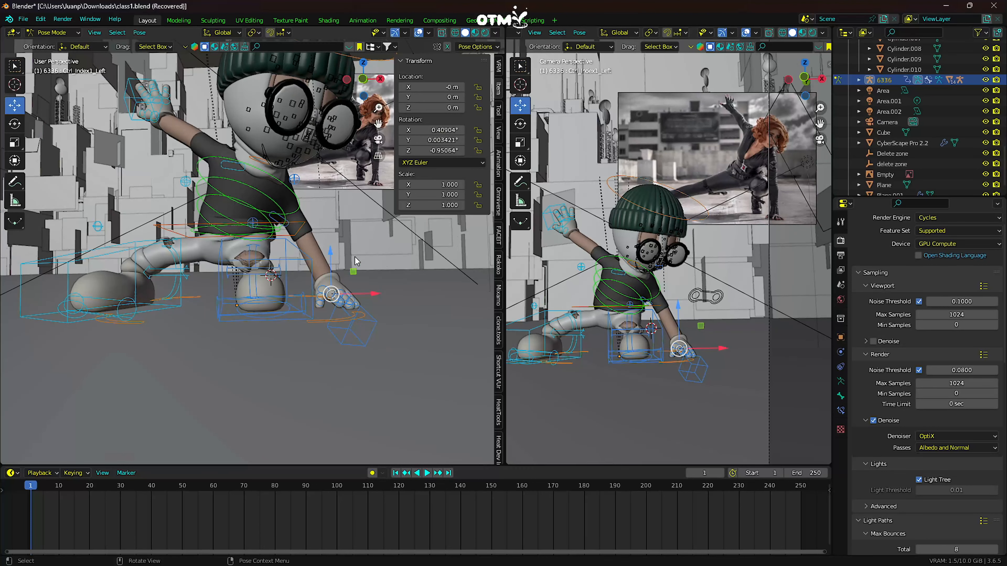
click(747, 33)
scroll(343, 257, up, 1)
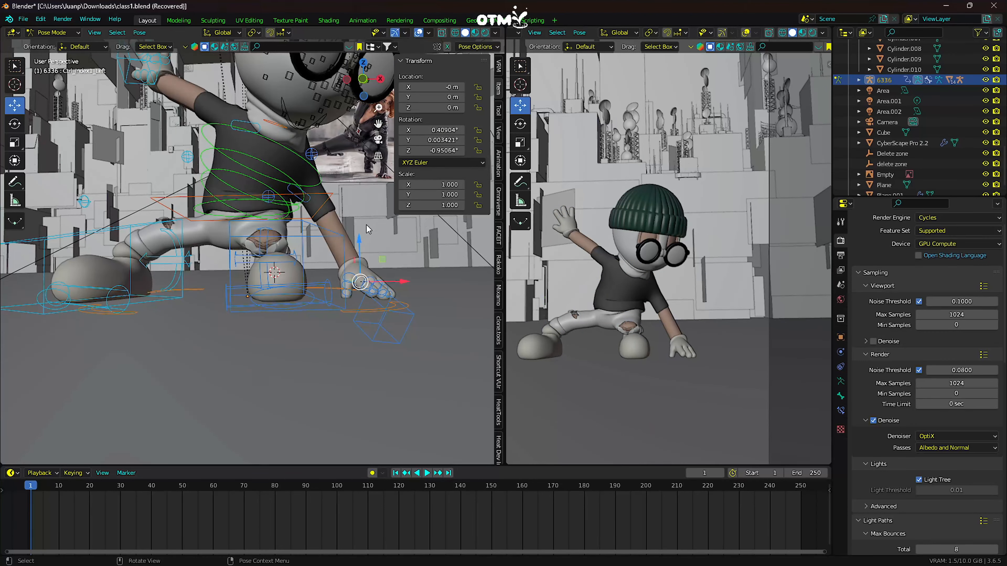
drag(439, 130, 450, 131)
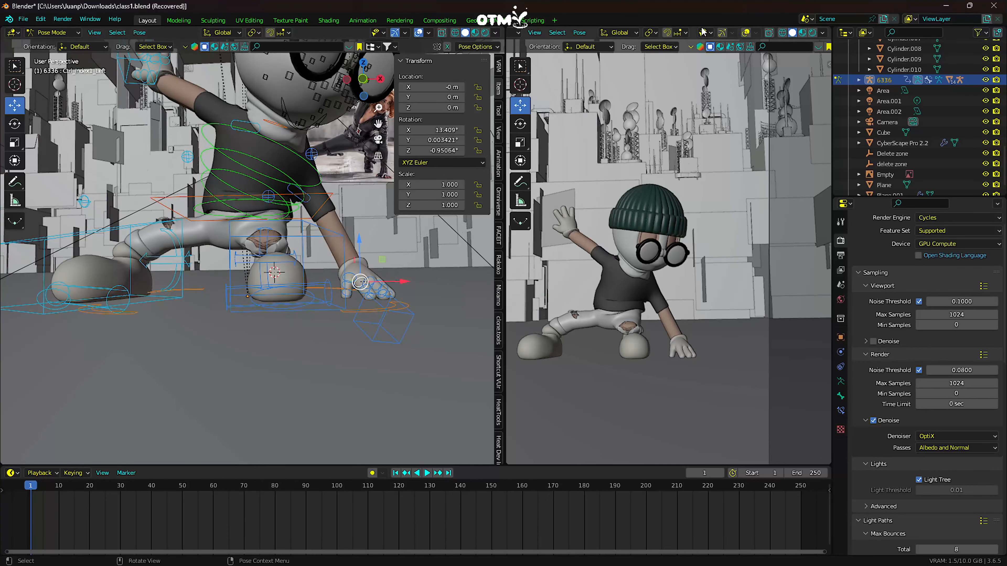
click(747, 32)
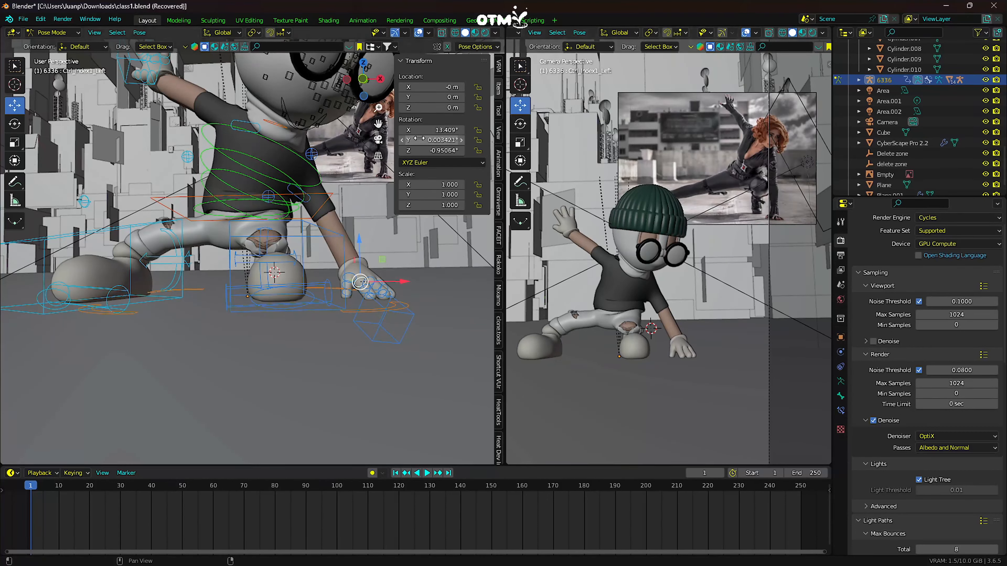
- Lower the left hand IK control and adjust it so the supporting hand sits on the ground beside the foot
click(349, 276)
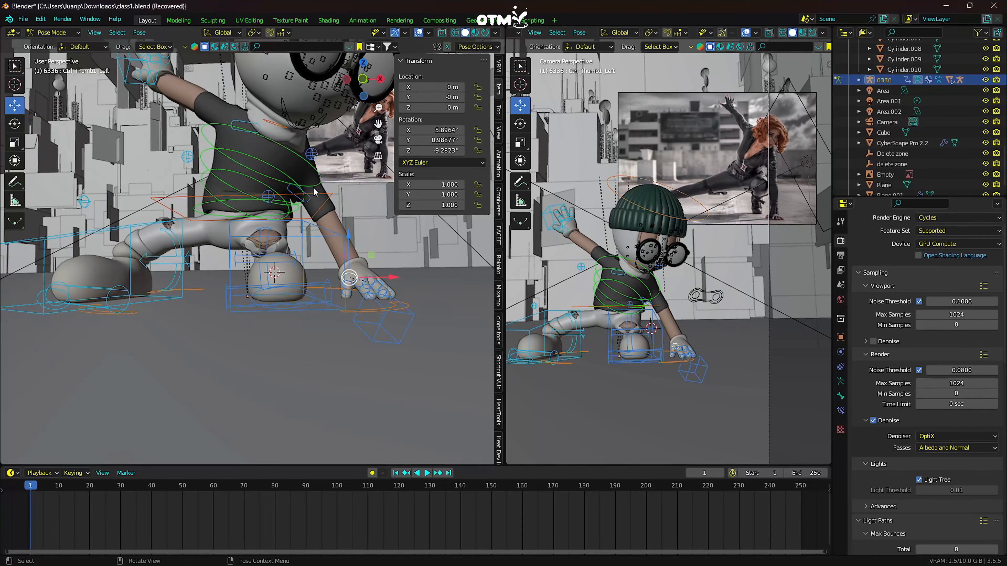
click(385, 321)
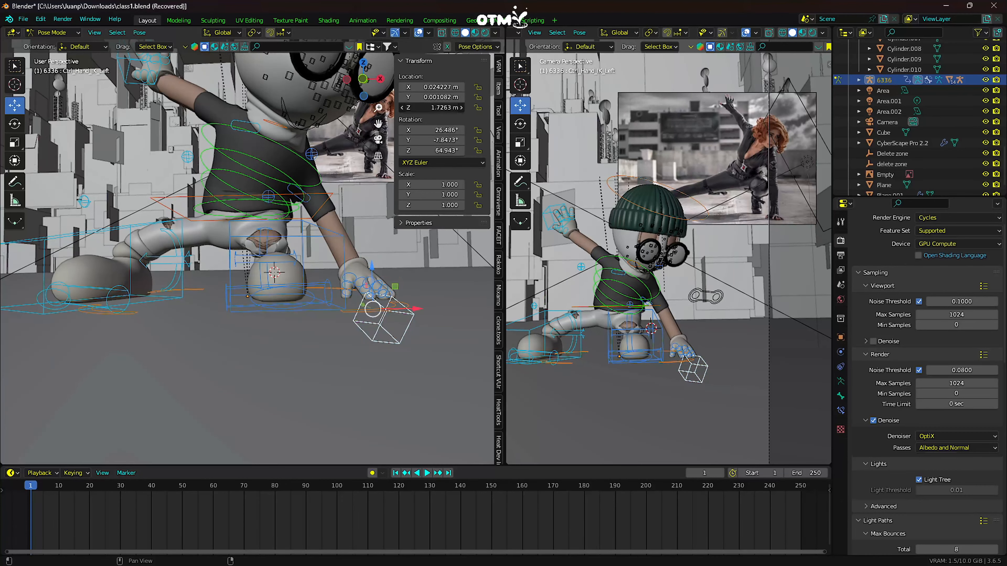
drag(431, 107, 408, 130)
- Adjust the left thumb's base joint and rotate the left ring finger's base joint to about -15° on X
click(340, 287)
click(351, 289)
click(331, 283)
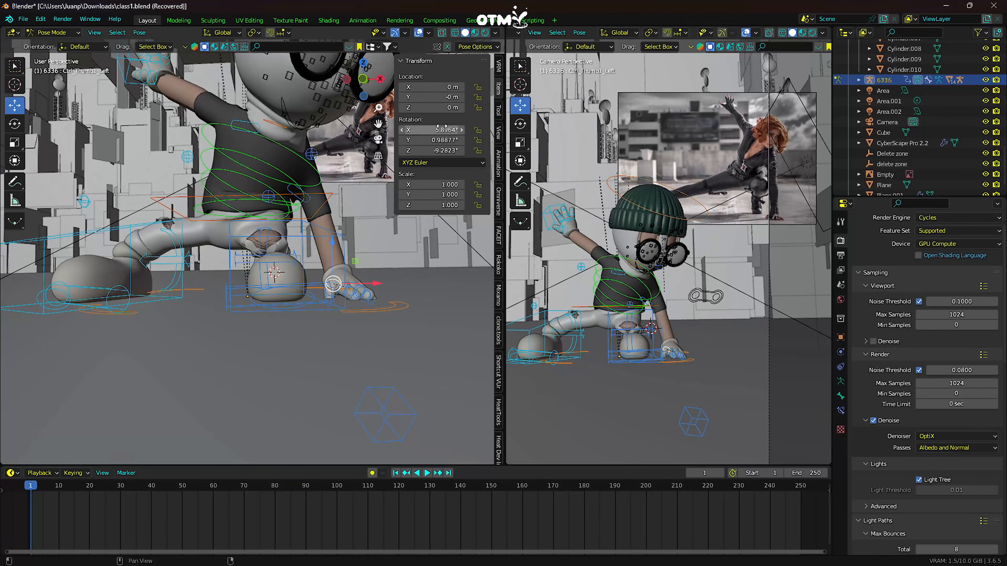
drag(432, 130, 441, 128)
mouse_move(368, 249)
middle_down()
mouse_move(382, 267)
mouse_move(327, 311)
middle_up()
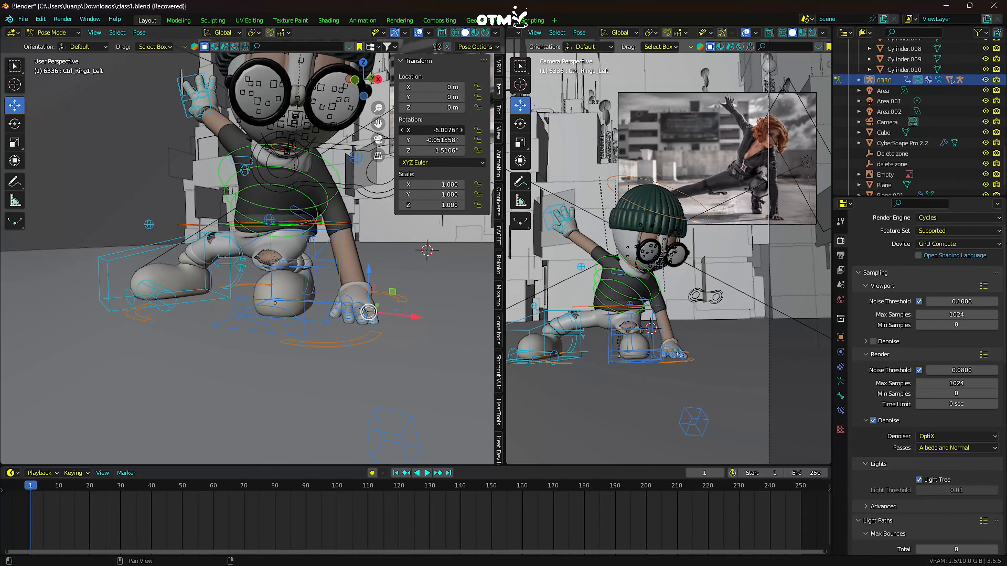
drag(431, 130, 383, 123)
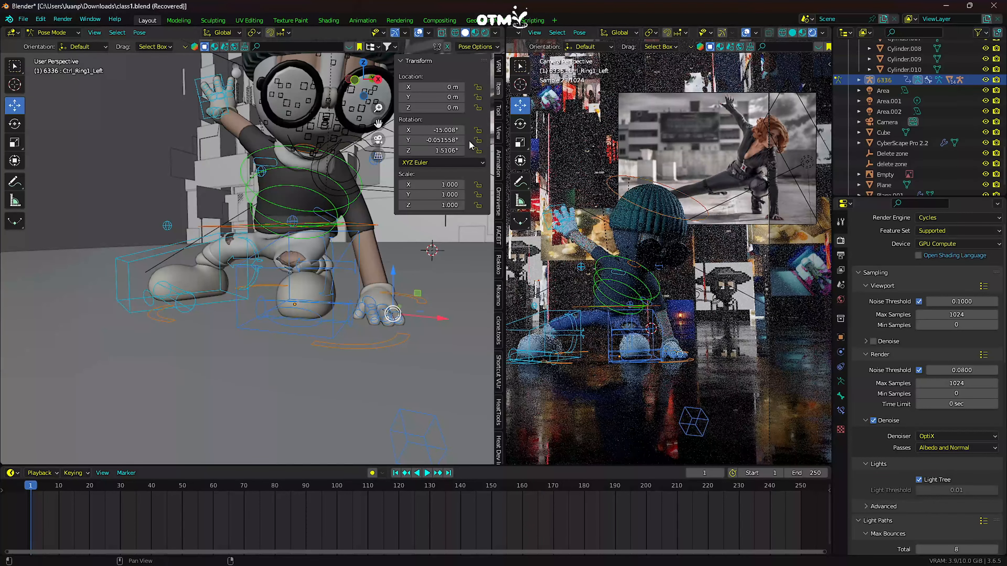
- View the scene through the camera in the working viewport and switch rig 6336 to Object Mode
scroll(563, 214, down, 2)
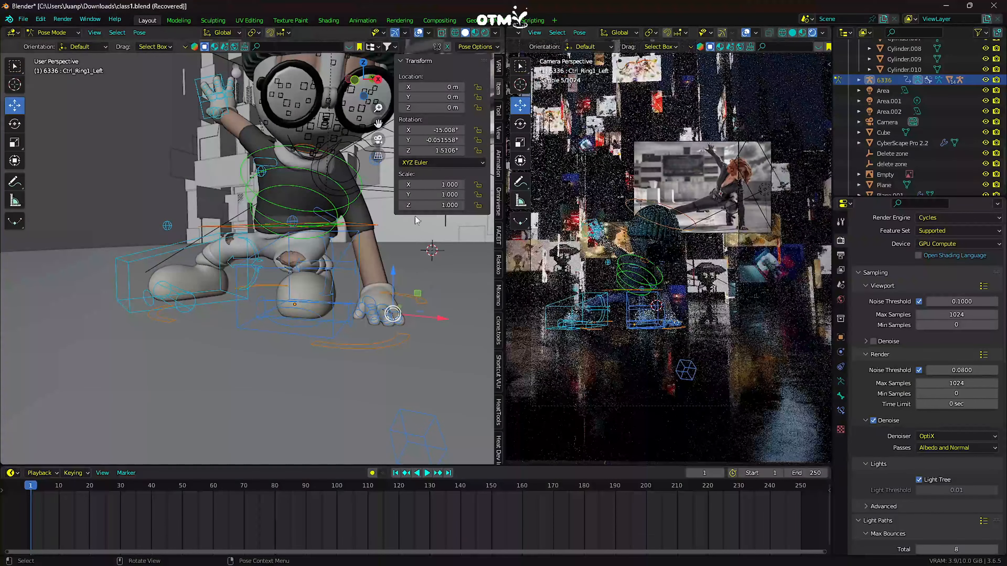
scroll(372, 256, down, 5)
middle_drag(373, 256, 299, 256)
scroll(299, 255, down, 4)
click(378, 139)
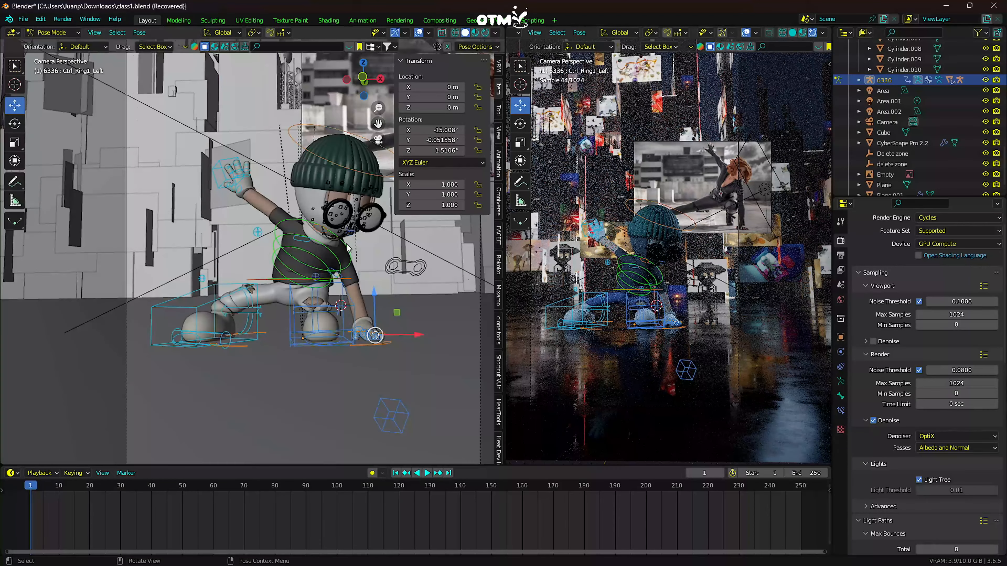
click(120, 33)
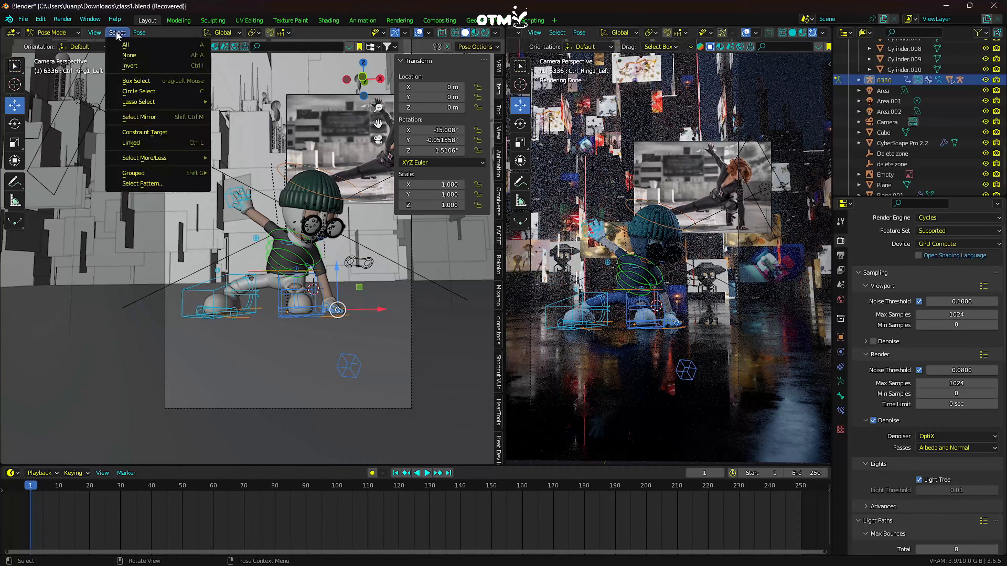
click(52, 33)
click(49, 43)
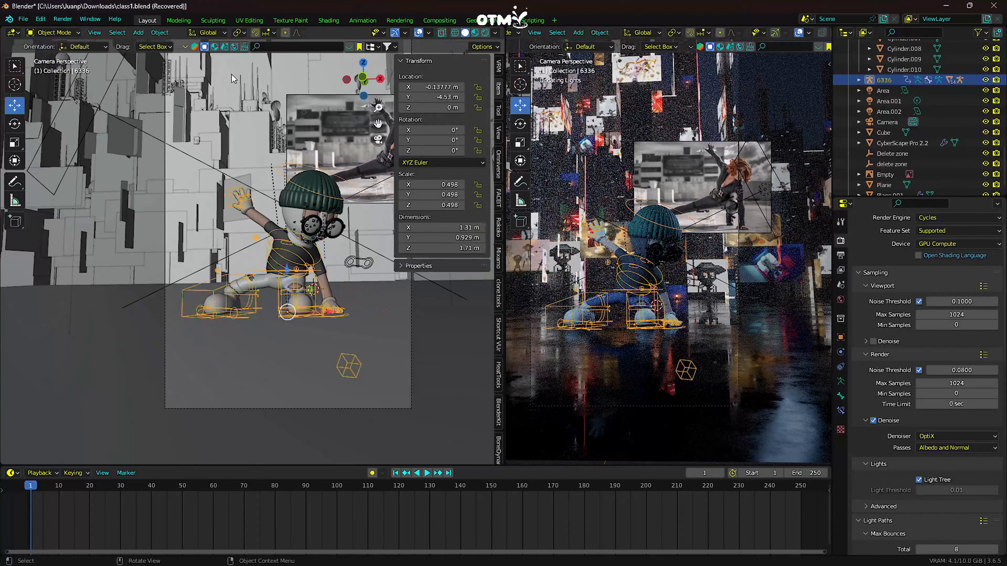
- Add an area light of 223.4 W at Y -8.75 m and Z 0.69 m, rotated 87° on X, in front of the character
click(138, 32)
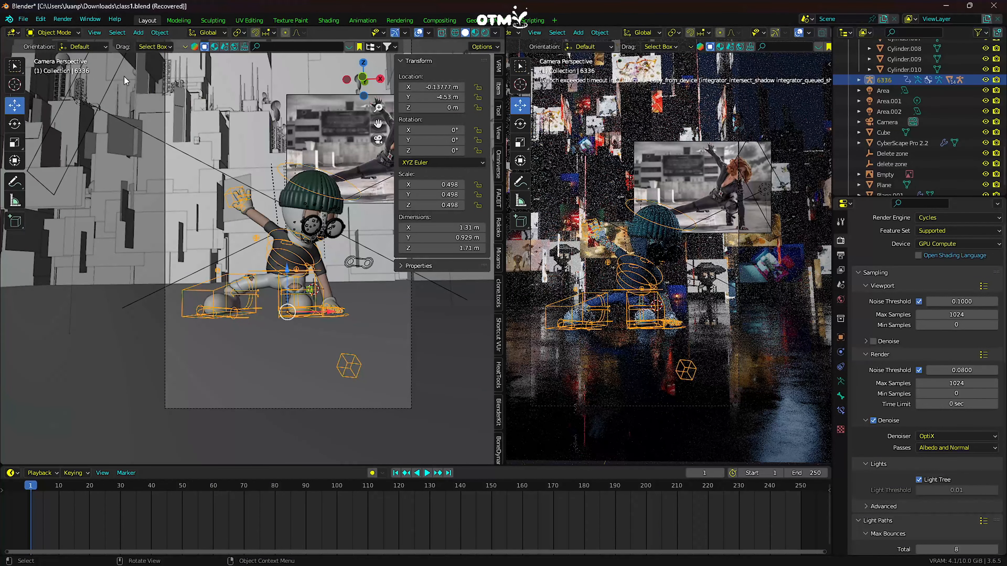
click(138, 33)
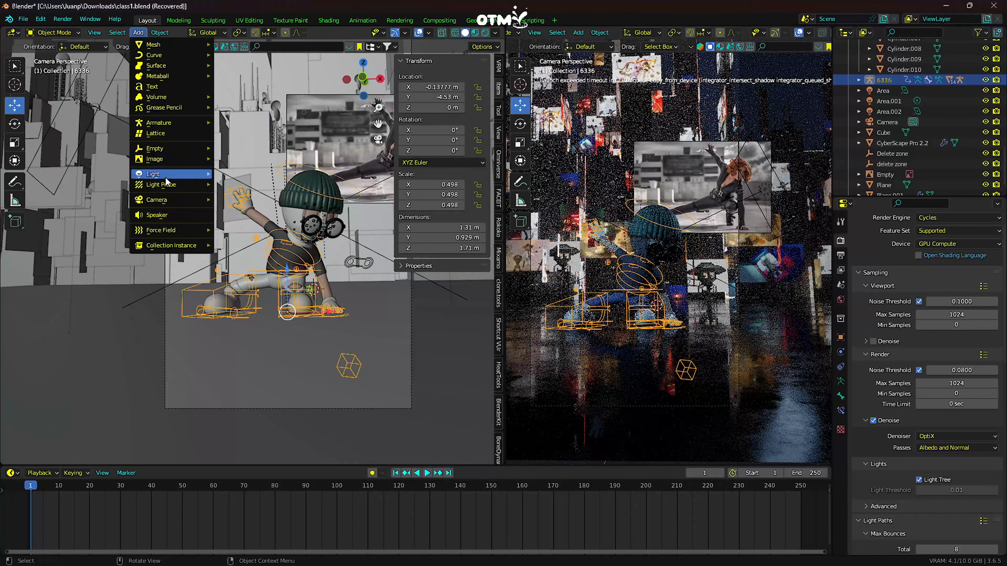
mouse_move(171, 174)
click(237, 208)
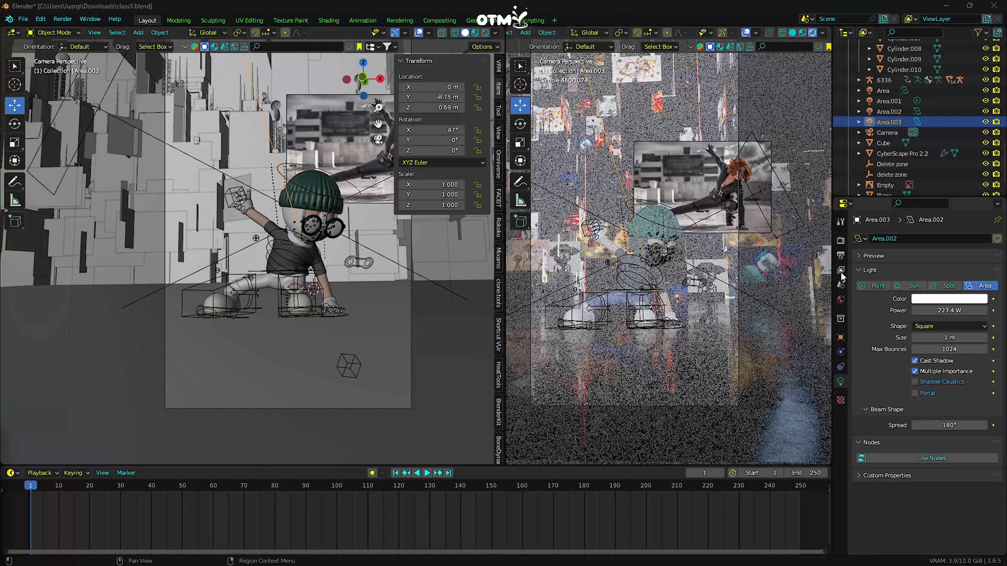
- Set the viewport render's max samples to 50 and the front area light Area.003's power to 95.3 W
double_click(959, 336)
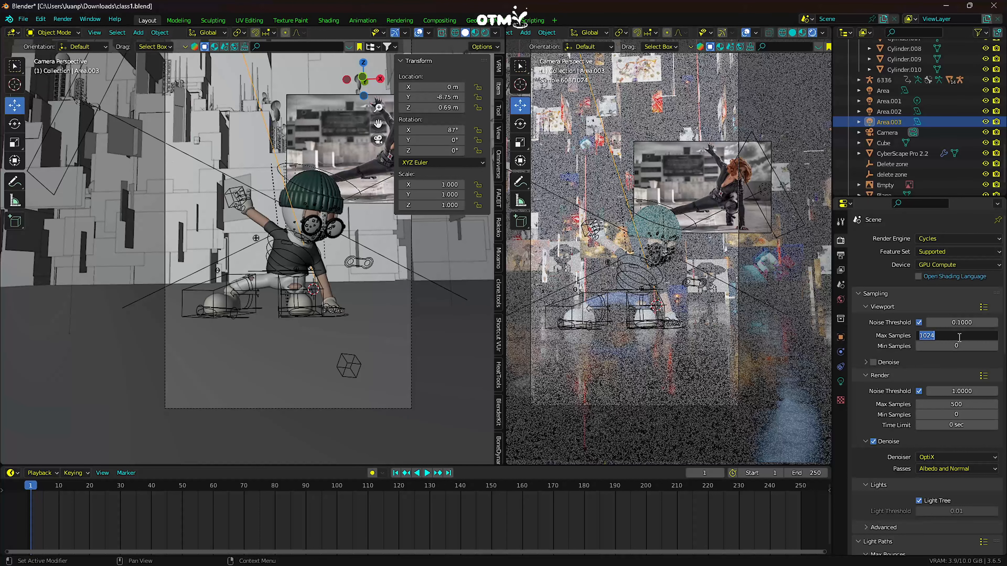
key(Return)
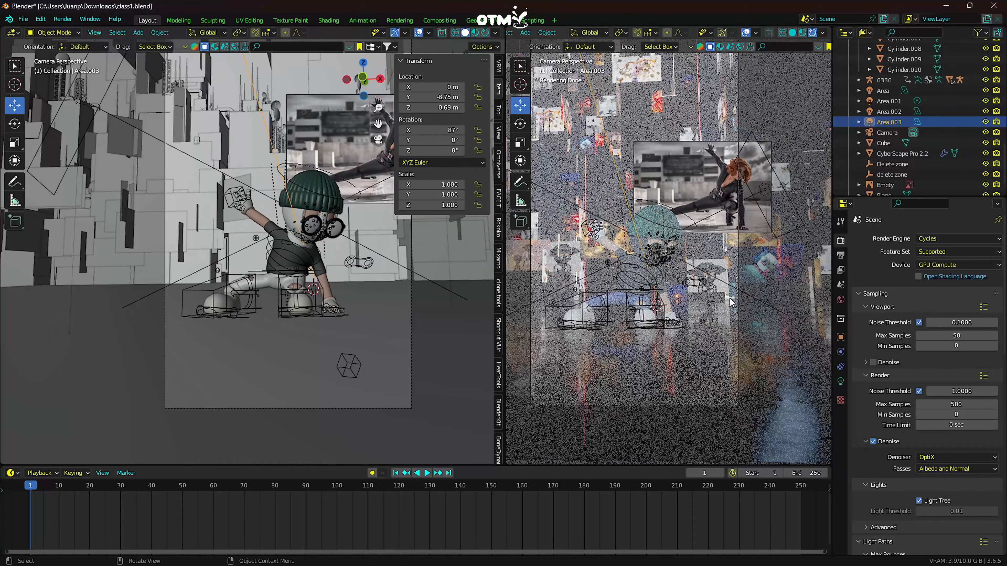
click(840, 381)
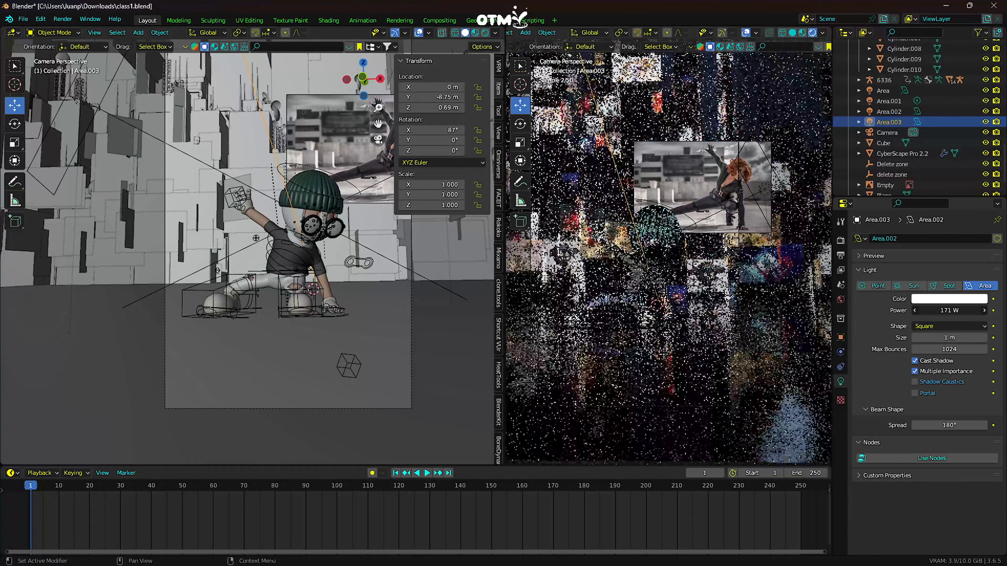
drag(949, 311, 943, 310)
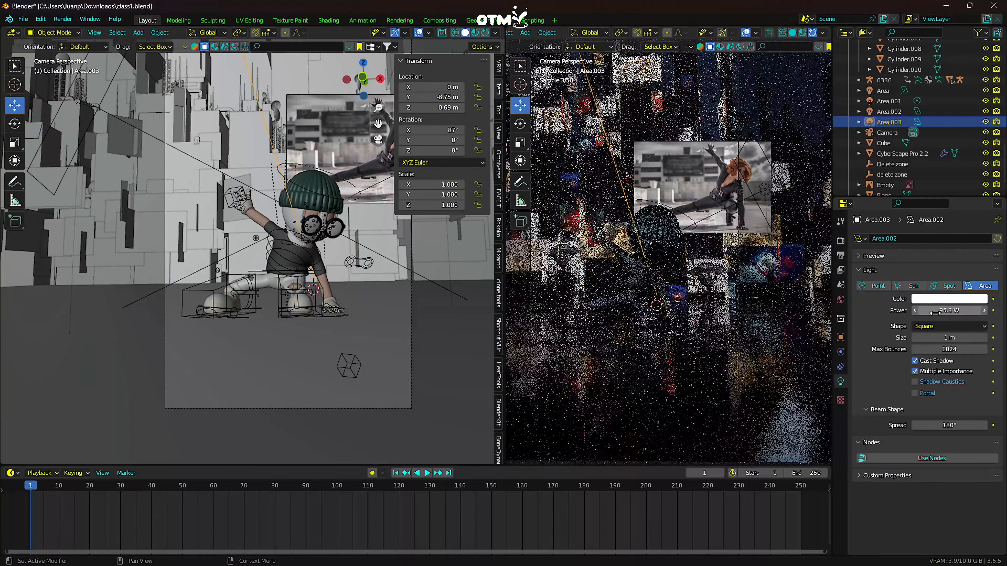
- Tint the front area light a warm orange with hue about 0.06 and saturation about 0.65
click(939, 298)
drag(934, 205, 927, 210)
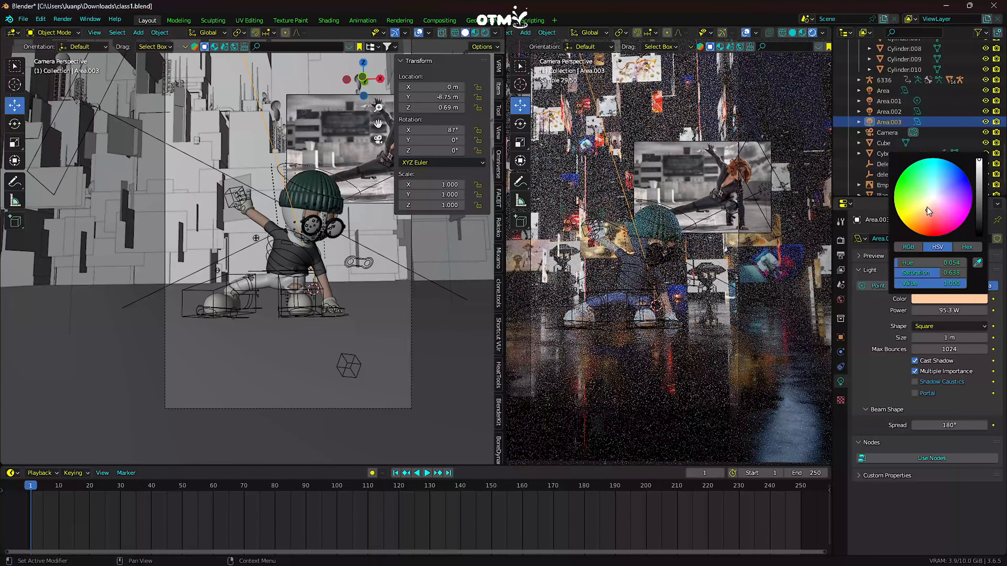
click(926, 209)
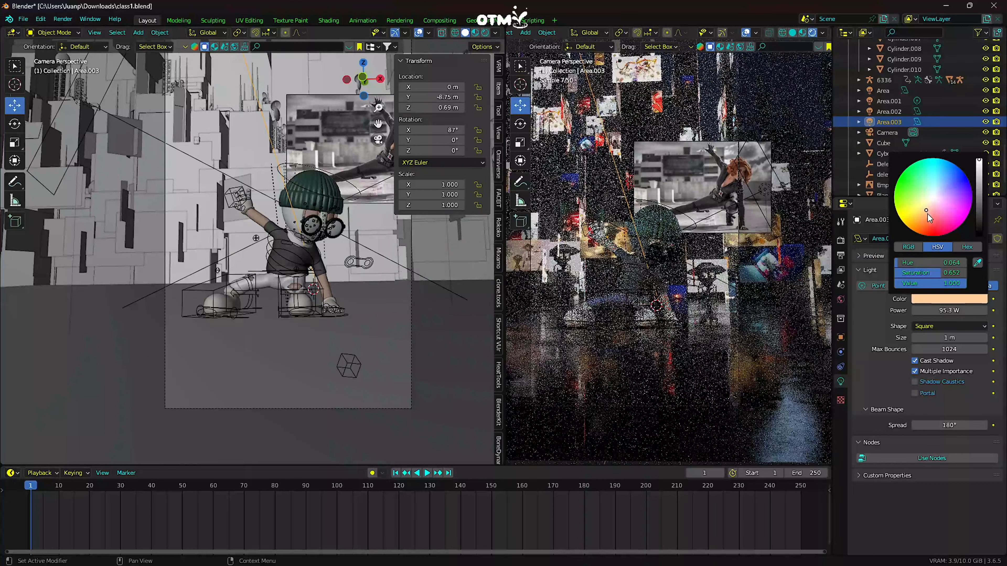
click(926, 212)
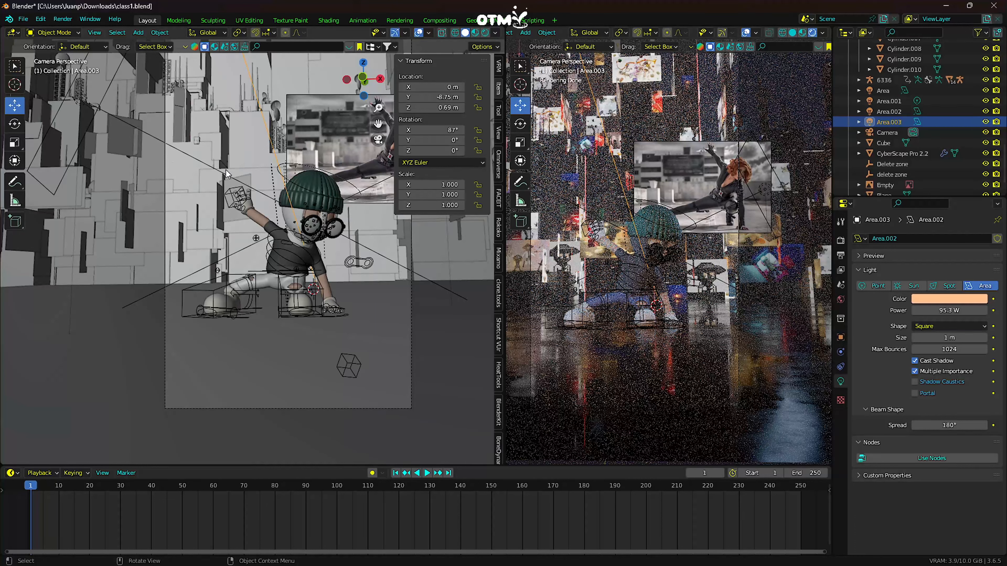
- Set the light blue area light Area.002's power to 63.7 W and the purple point light Area.001's to 139.5 W
click(82, 106)
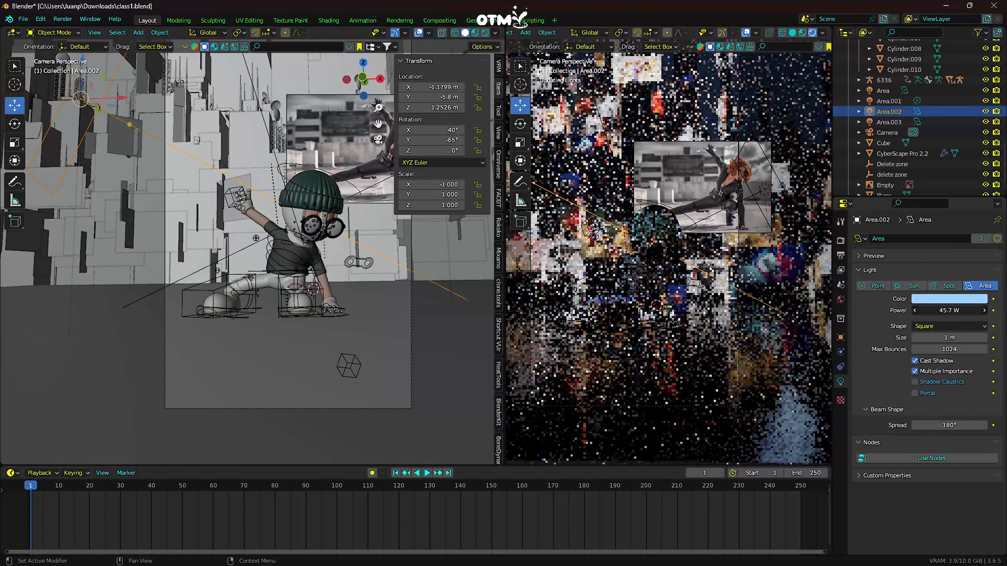
drag(935, 310, 938, 310)
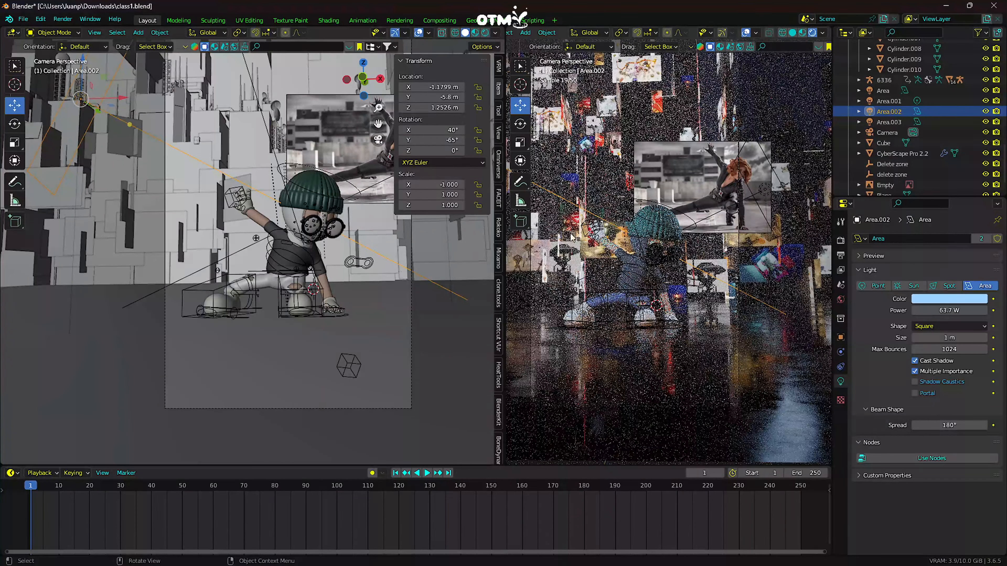
click(880, 101)
drag(957, 310, 982, 310)
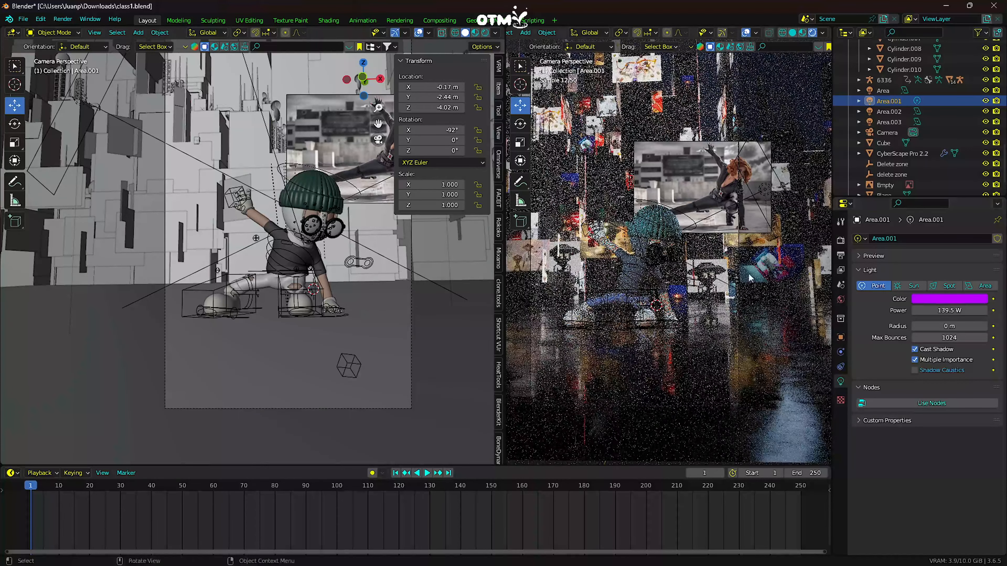
- In Pose Mode, rotate the supporting hand's left thumb tip joint to about -32° on X and its middle joint to about -14.5° on X
scroll(382, 333, up, 3)
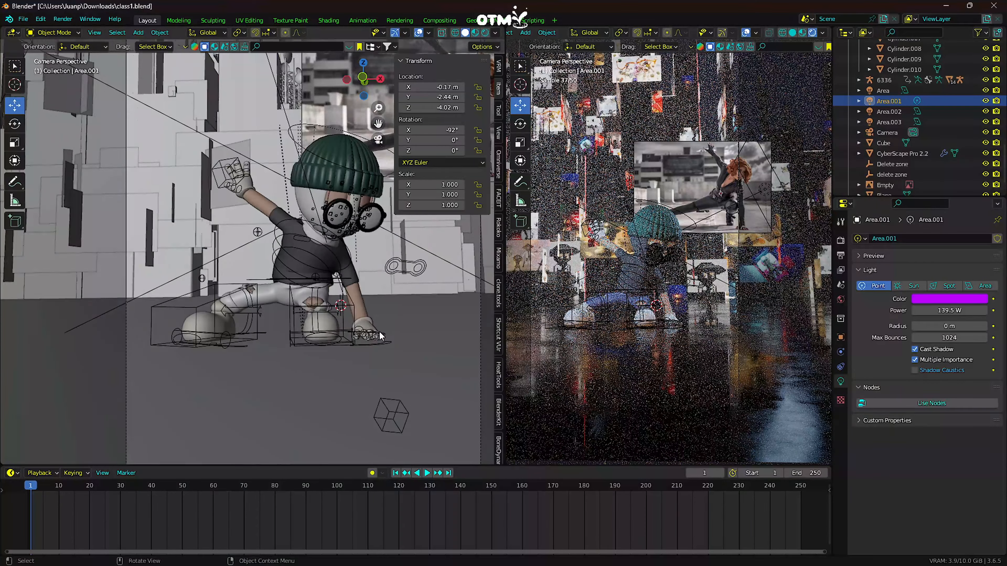
middle_drag(341, 262, 313, 238)
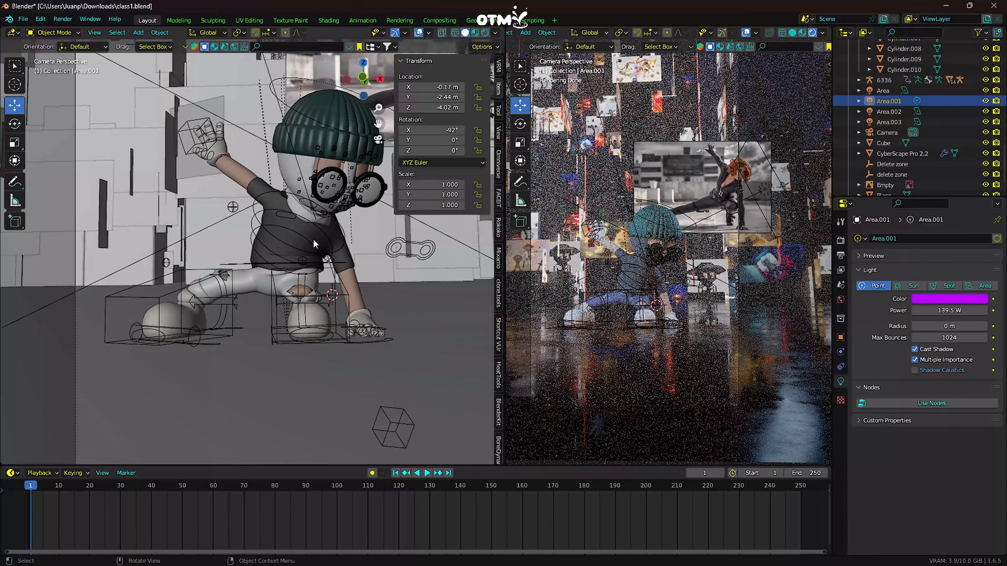
scroll(352, 312, down, 6)
middle_drag(351, 313, 327, 365)
scroll(355, 311, up, 4)
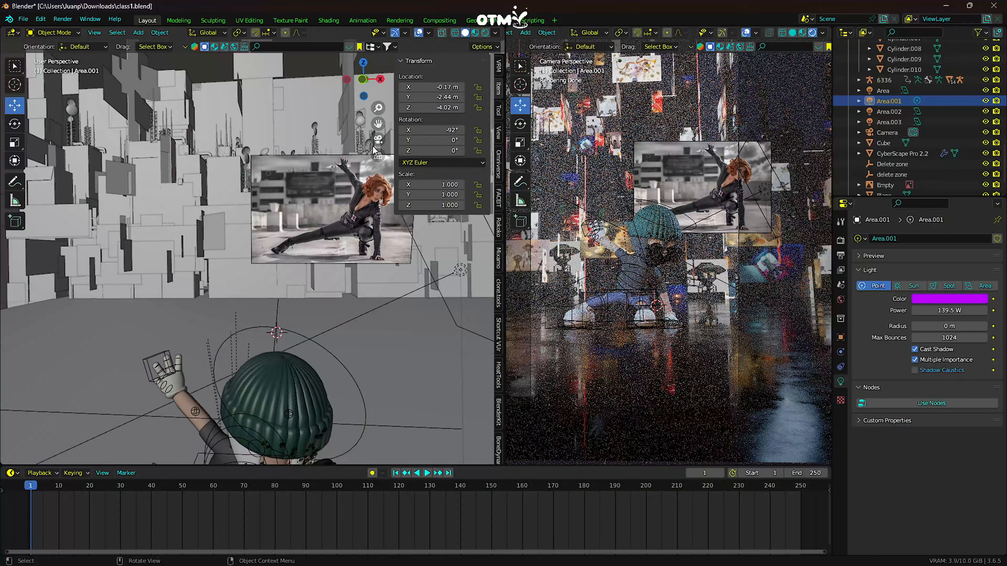
drag(378, 123, 317, 272)
scroll(367, 287, up, 3)
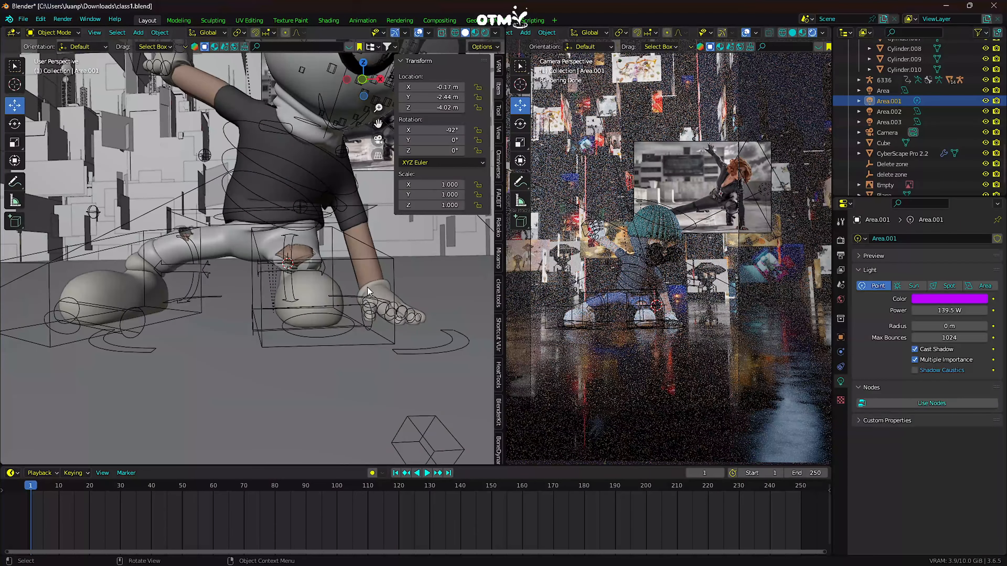
middle_drag(368, 287, 345, 296)
scroll(381, 306, up, 2)
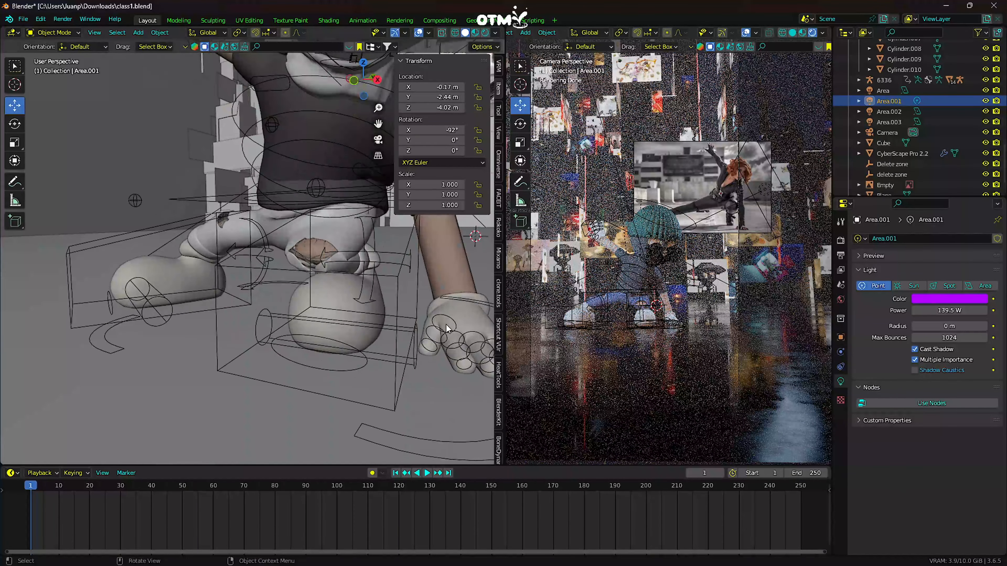
click(428, 342)
click(46, 35)
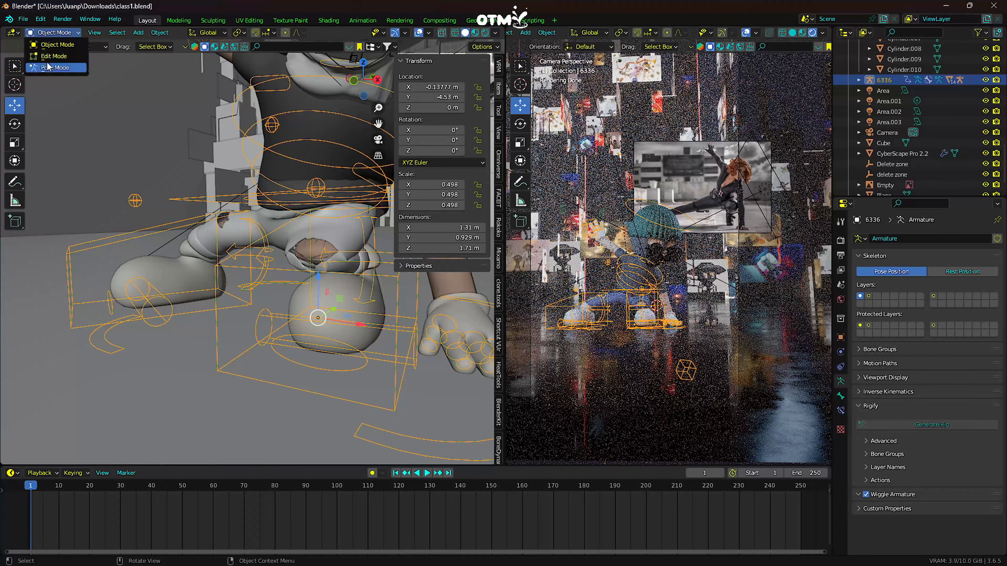
click(52, 66)
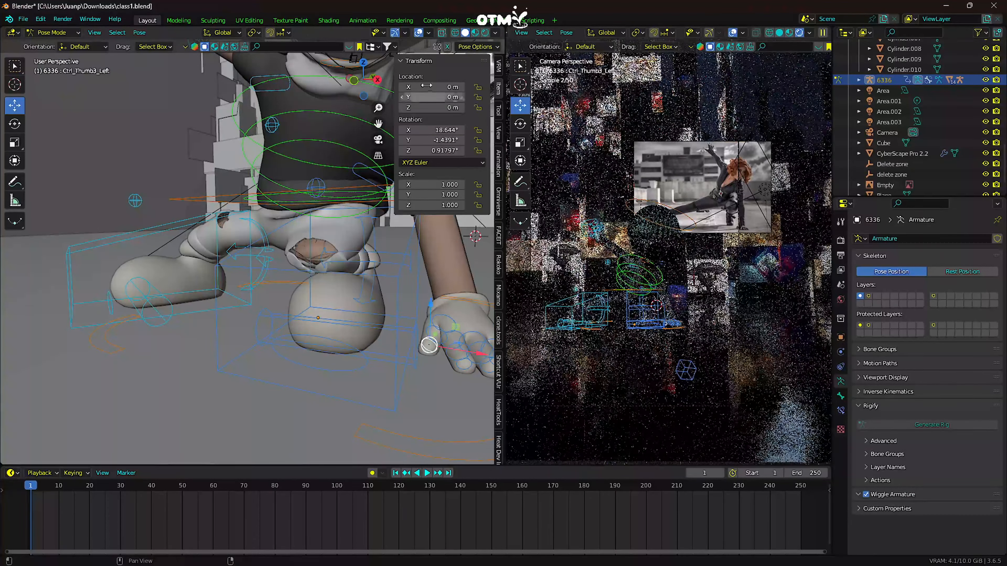
click(428, 344)
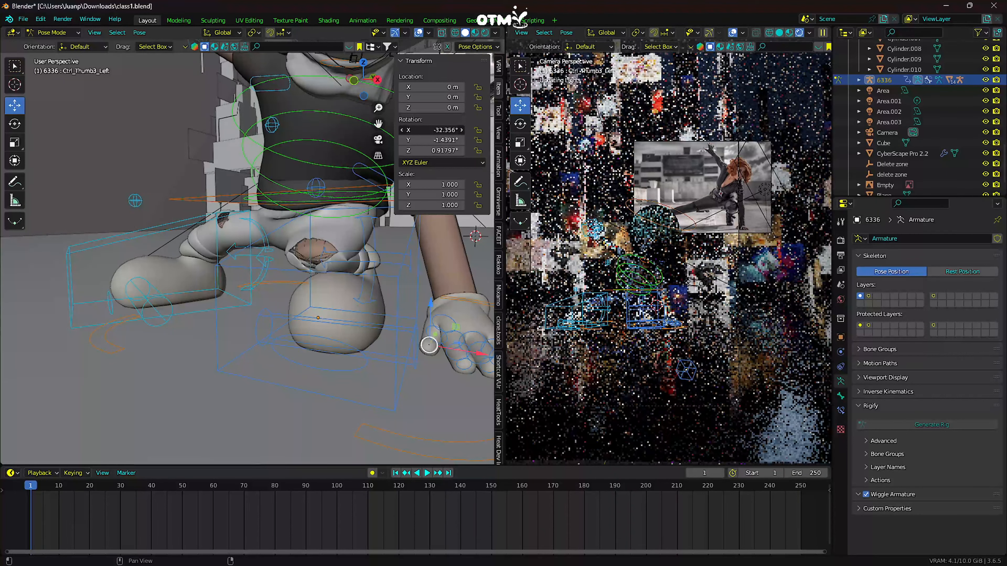
click(436, 335)
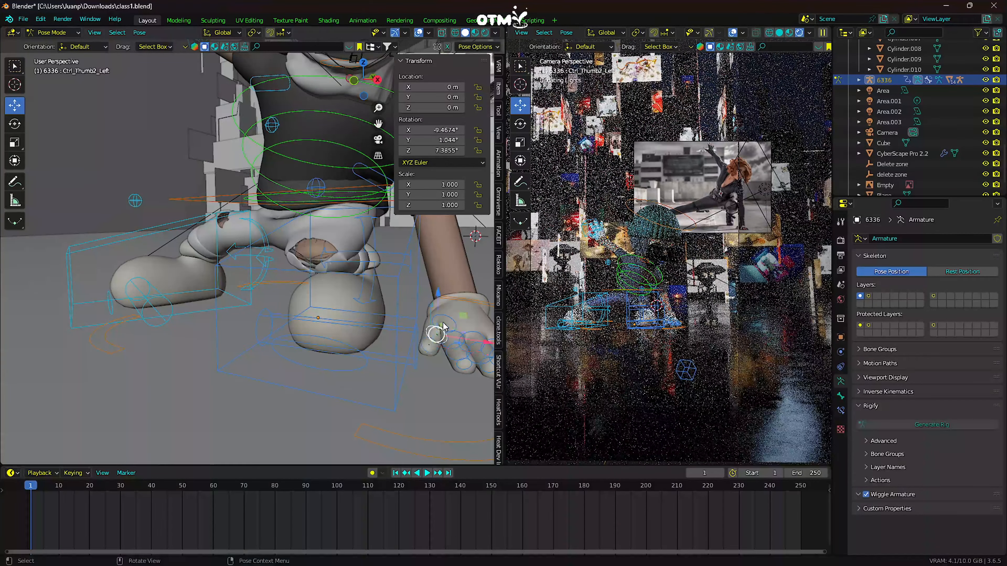
mouse_move(432, 130)
mouse_down()
mouse_move(447, 130)
mouse_move(430, 130)
mouse_up()
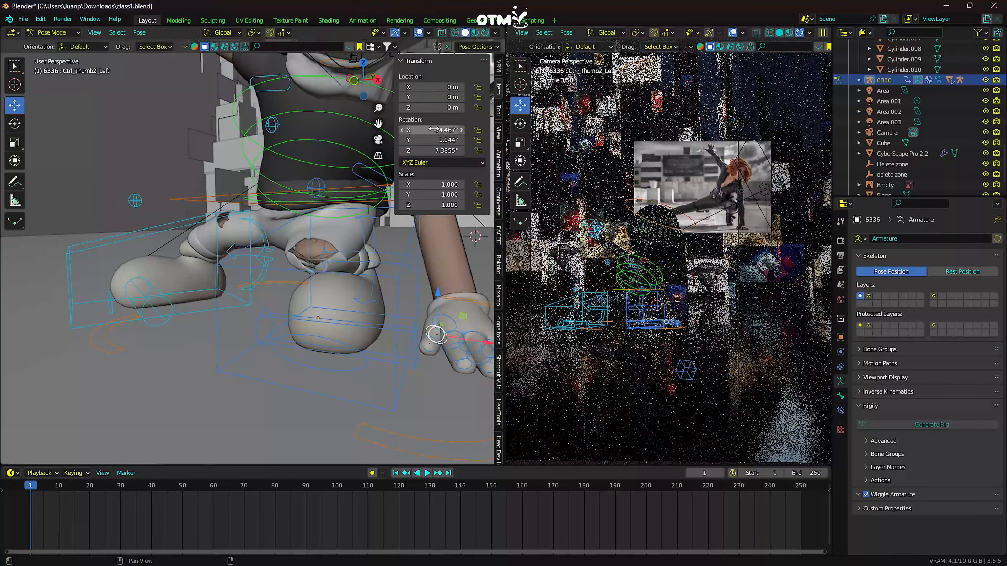
- Return to the camera view and Object Mode, and move the reference image above the character to about X -0.41, Y -1.61, Z 2.40 m
middle_drag(310, 165, 273, 173)
scroll(275, 168, down, 10)
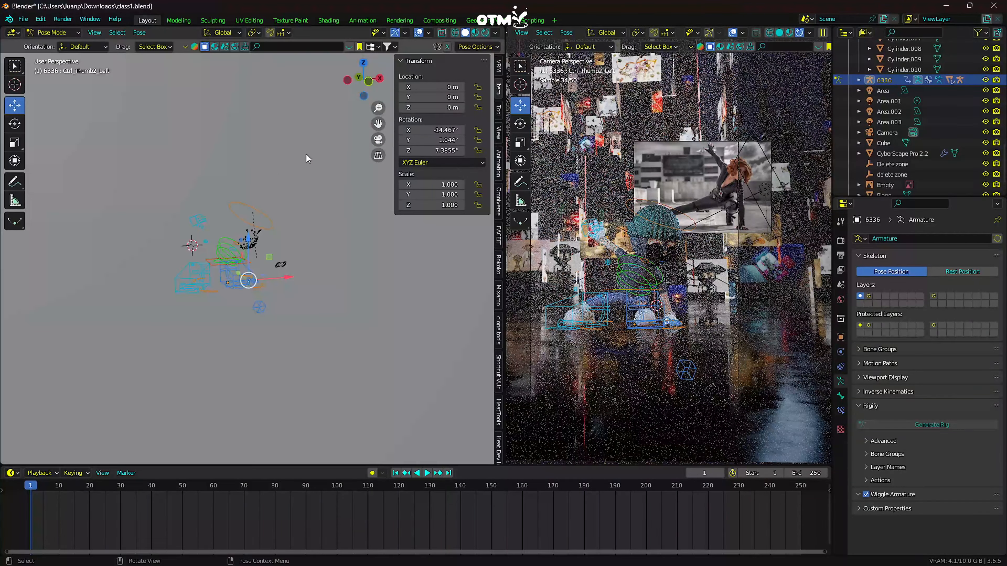
click(378, 139)
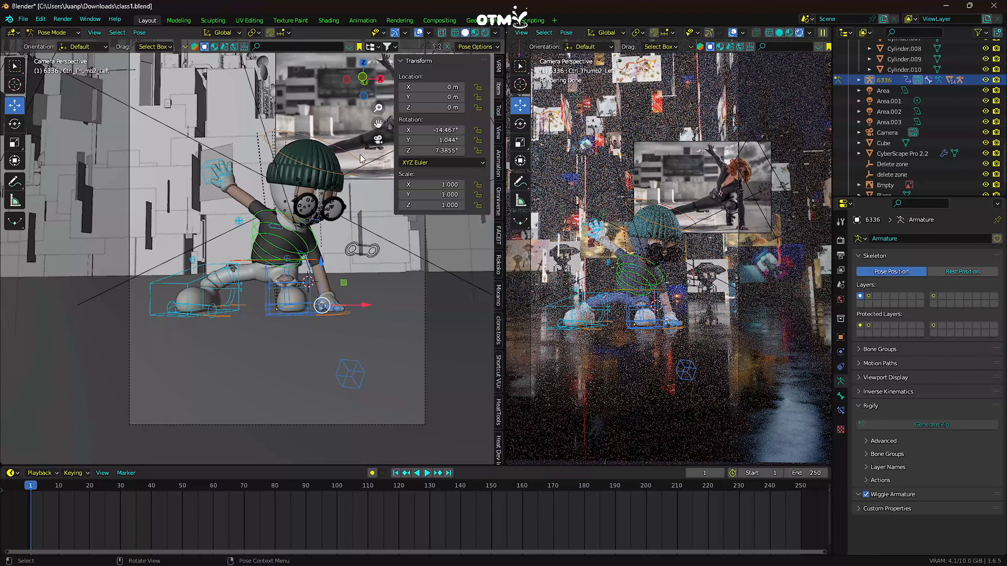
drag(378, 124, 355, 136)
click(272, 157)
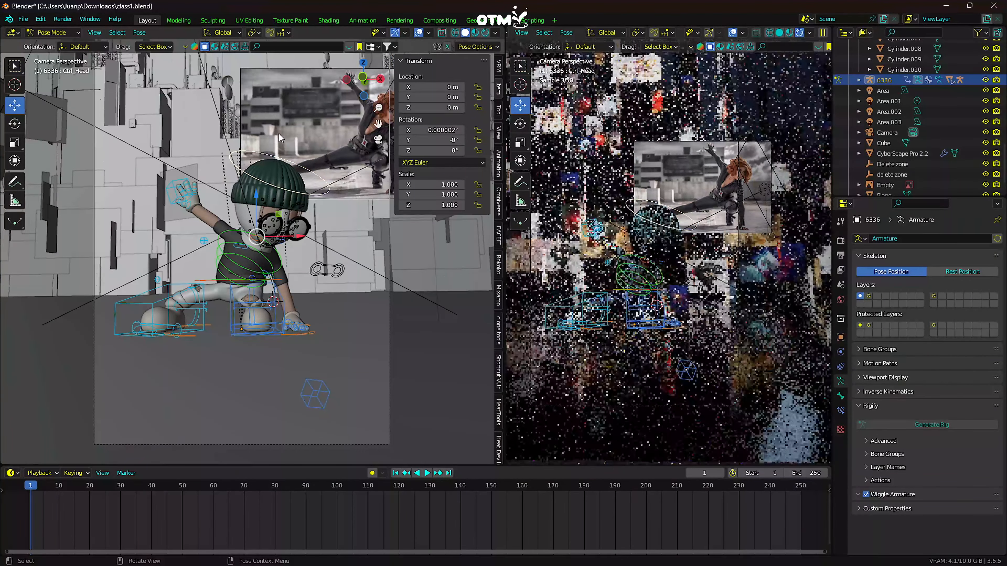
click(55, 32)
click(56, 44)
click(308, 128)
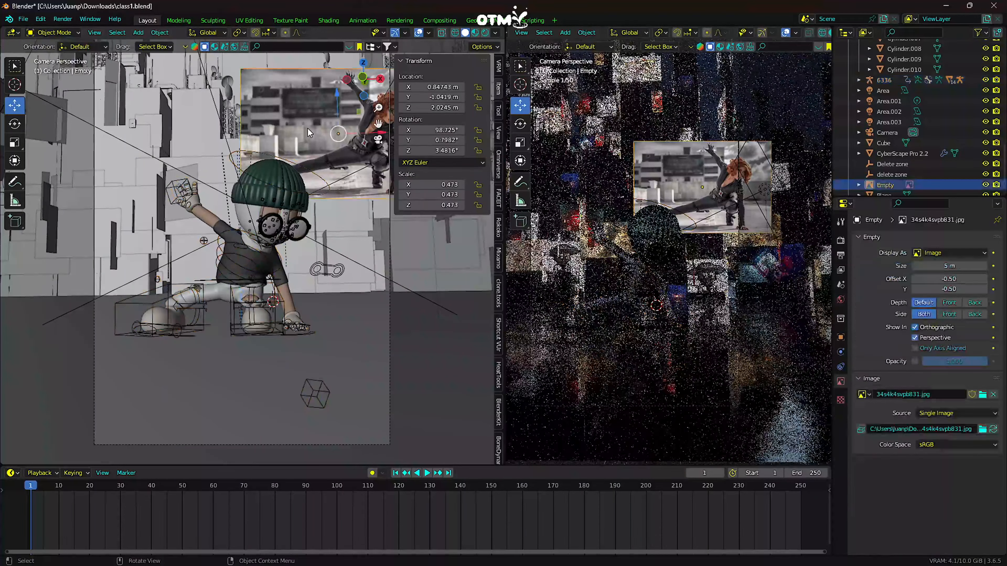
drag(436, 87, 429, 108)
- Put rig 6336 in Pose Mode and rotate the right foot IK control to -2° on X, -30° on Y and -22° on Z
scroll(336, 189, down, 2)
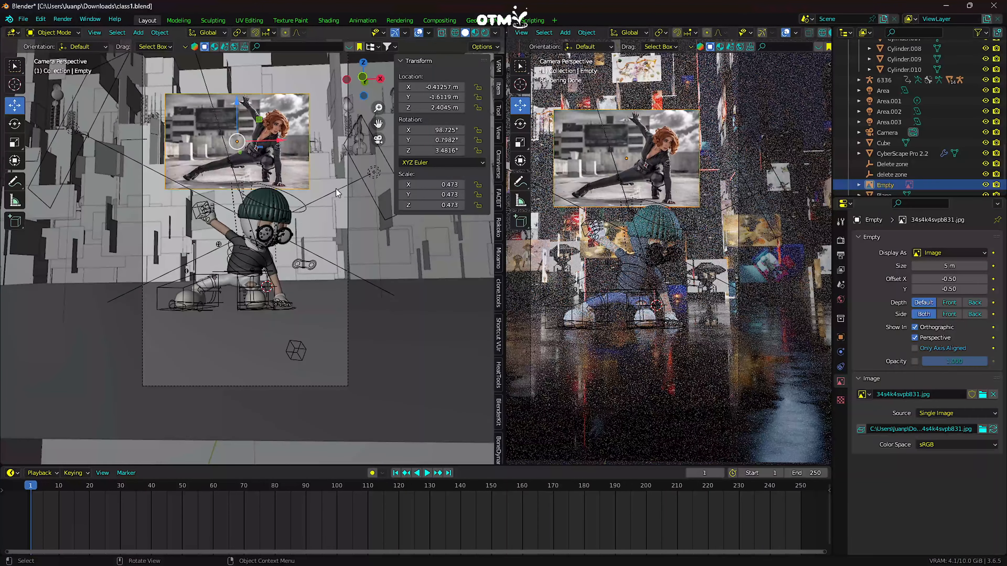
scroll(340, 228, up, 1)
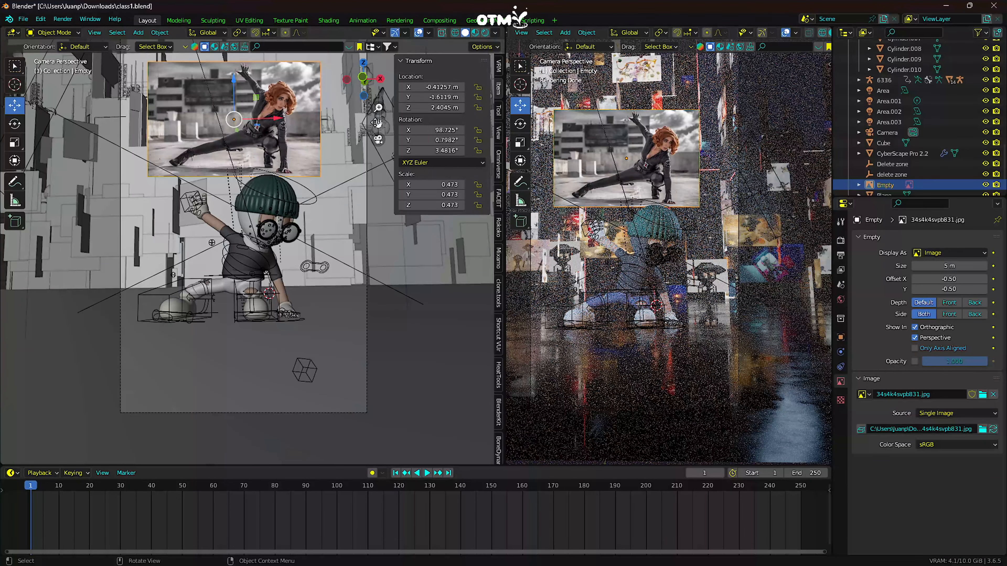
drag(379, 123, 428, 113)
scroll(289, 258, up, 1)
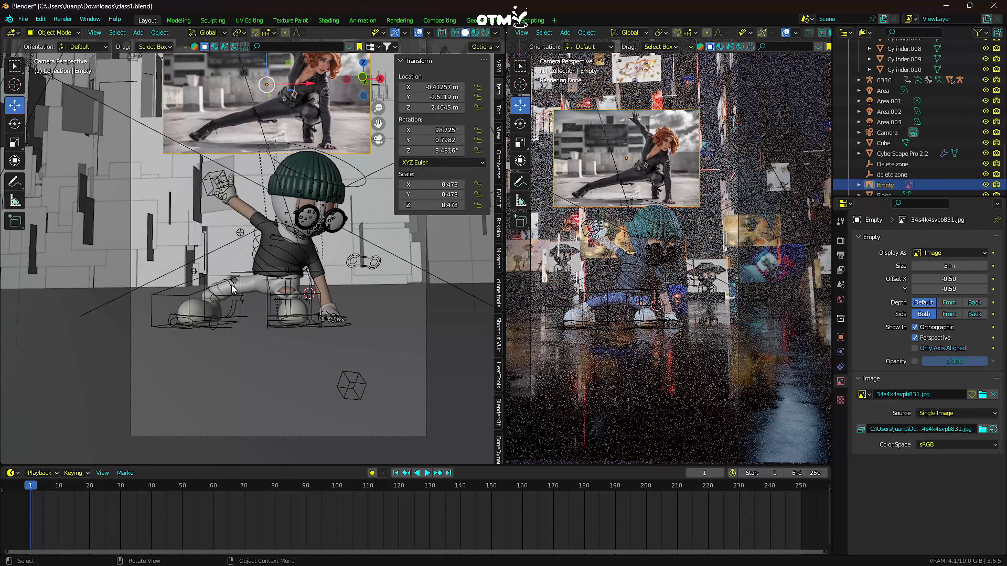
click(189, 296)
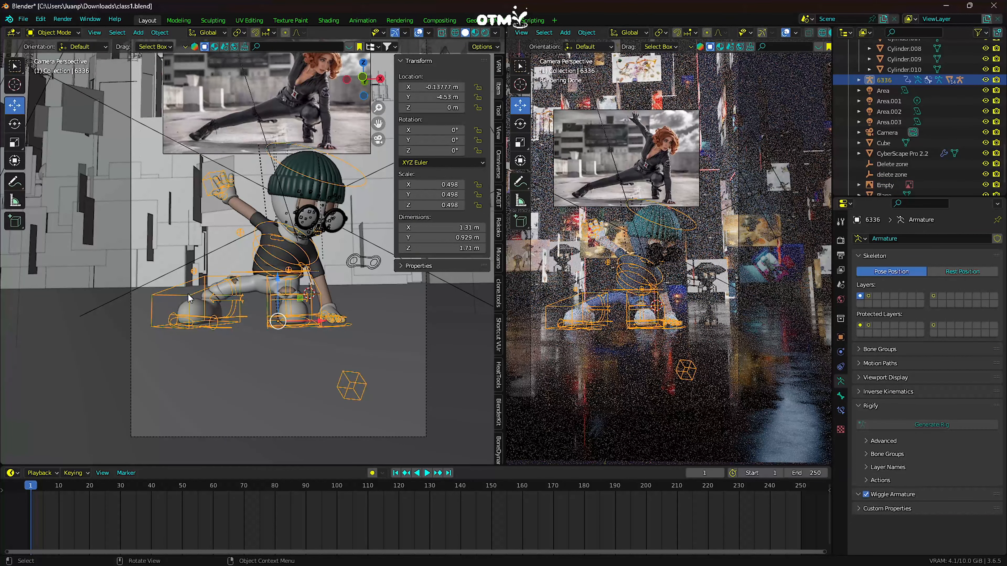
click(63, 34)
click(58, 71)
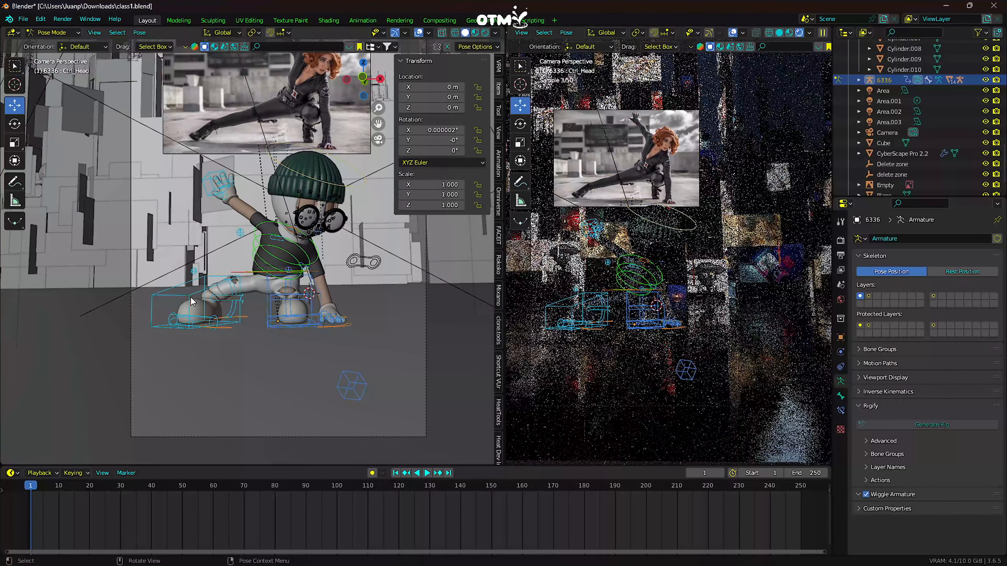
click(192, 300)
mouse_move(432, 130)
mouse_down()
mouse_move(441, 130)
mouse_move(415, 140)
mouse_move(439, 142)
mouse_up()
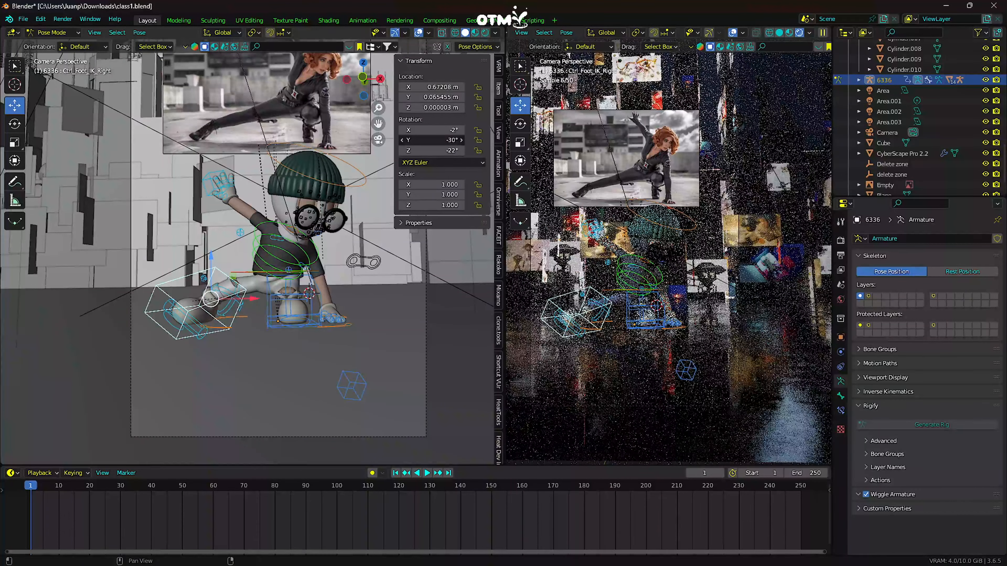
- Switch the rig back to Object Mode and delete the superhero reference image from the scene
click(52, 33)
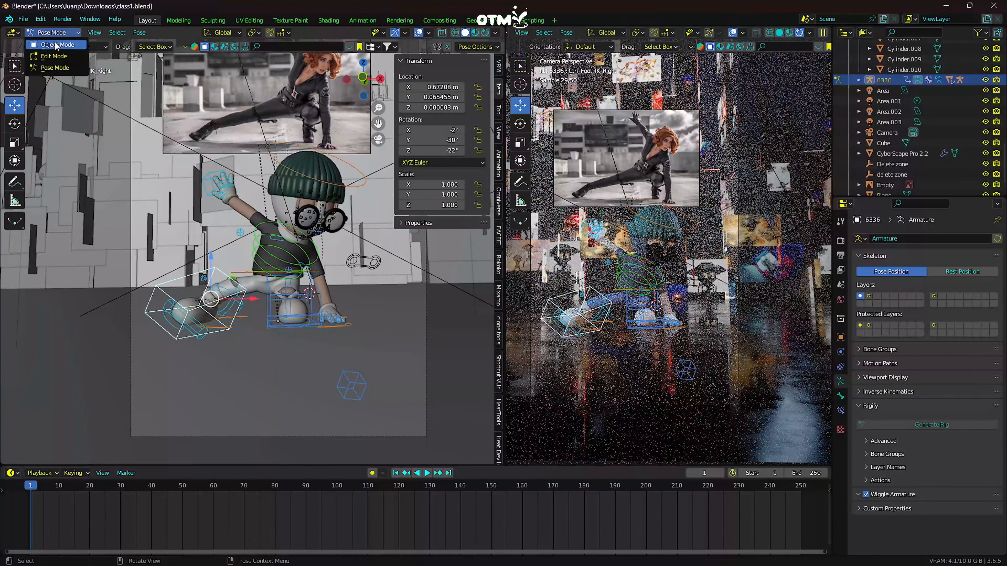
click(47, 42)
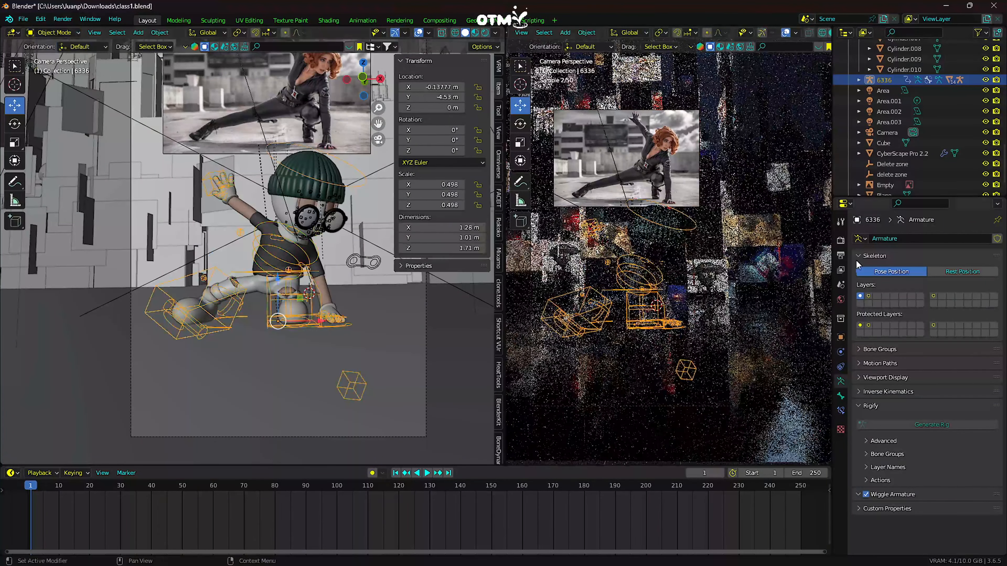
click(330, 138)
right_click(247, 112)
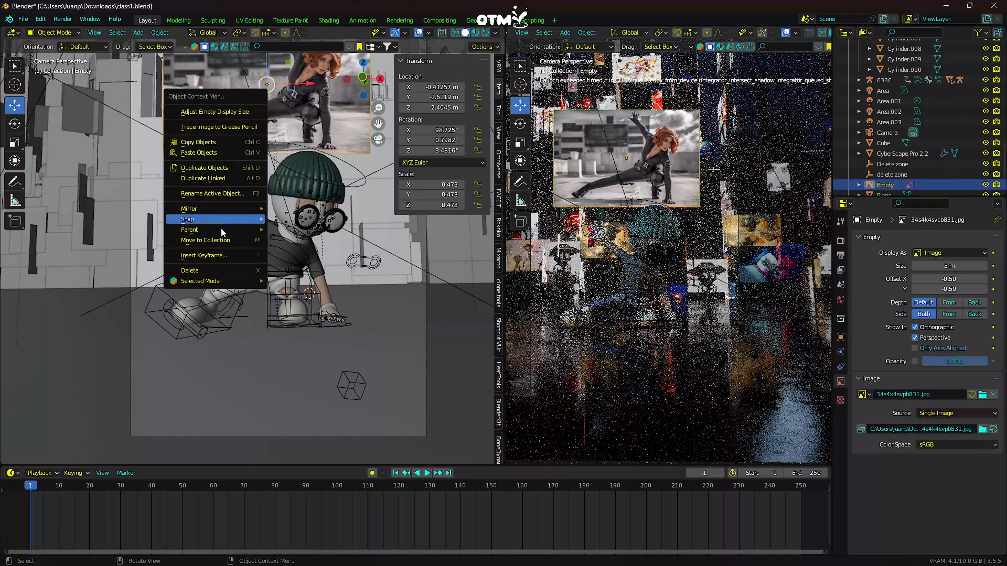
click(212, 271)
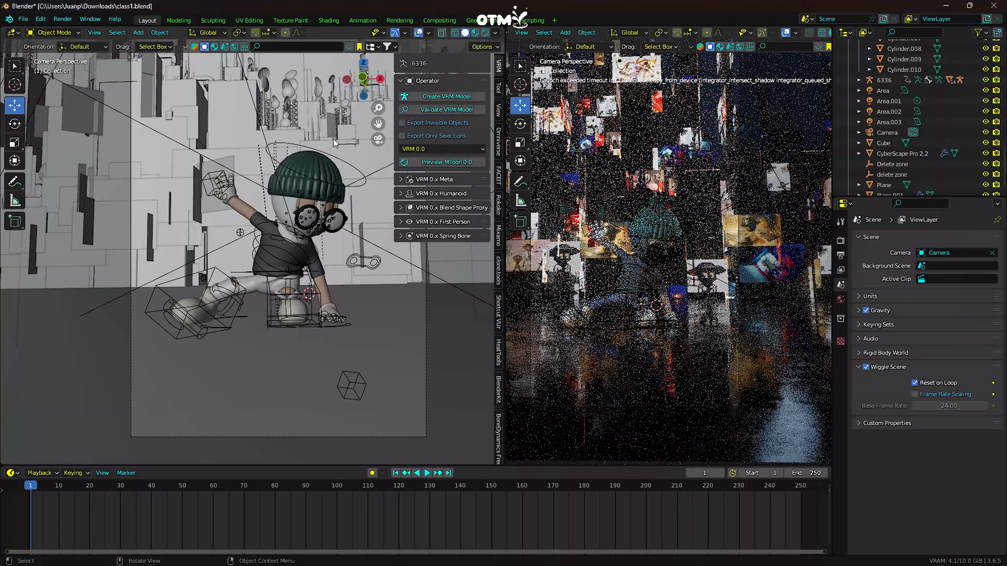
- Select the scene camera and enable its Depth of Field
click(411, 443)
scroll(883, 434, down, 1)
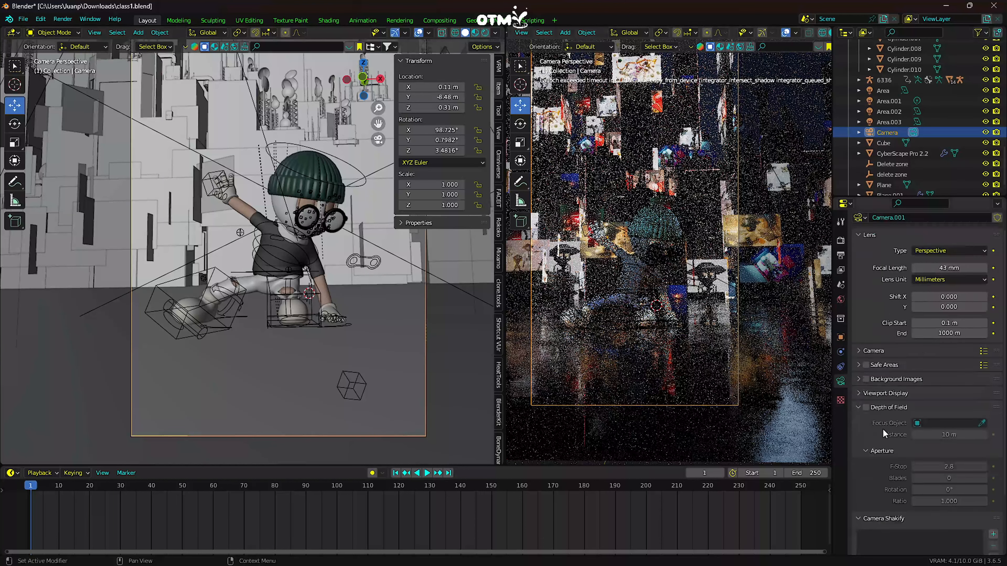
click(866, 408)
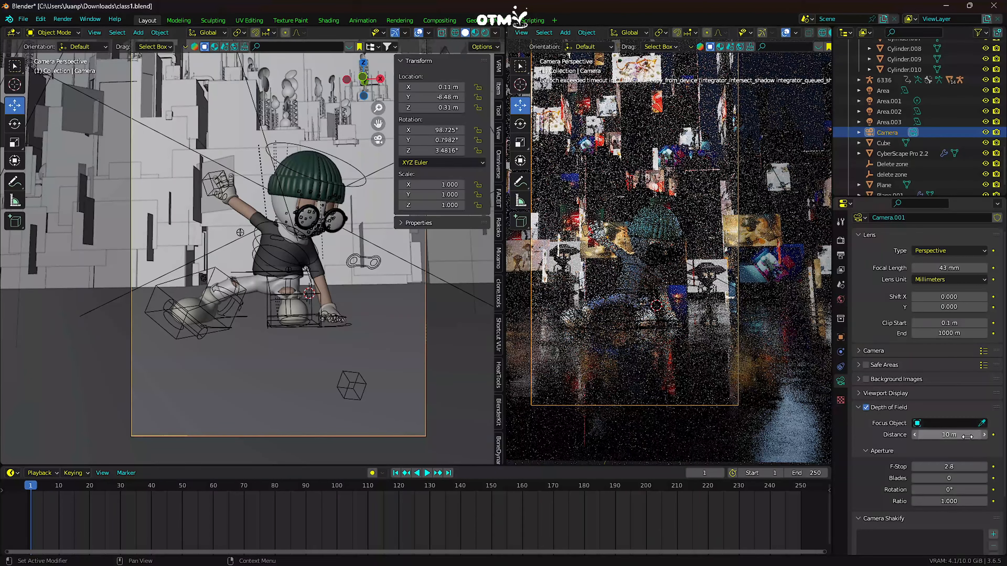
- Try rig 6336 as the camera's focus object with an F-Stop of 0.1, and clear the focus object again
click(981, 422)
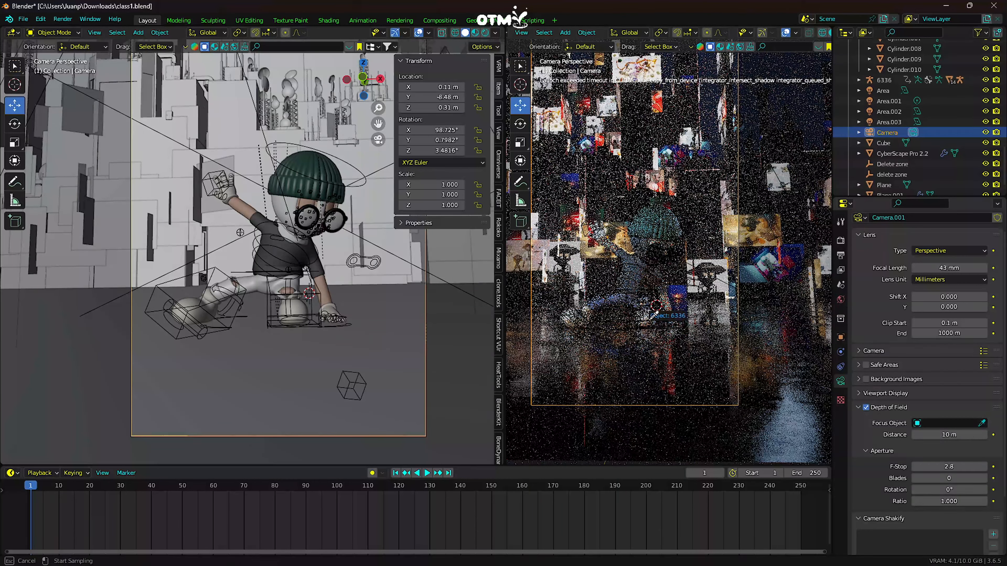
click(626, 296)
click(918, 436)
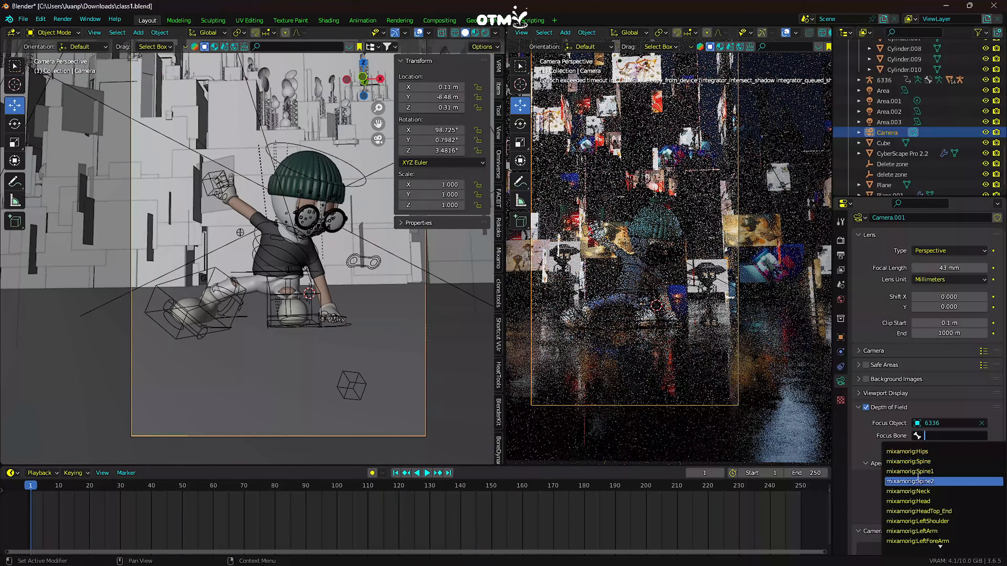
click(919, 502)
drag(949, 479, 926, 479)
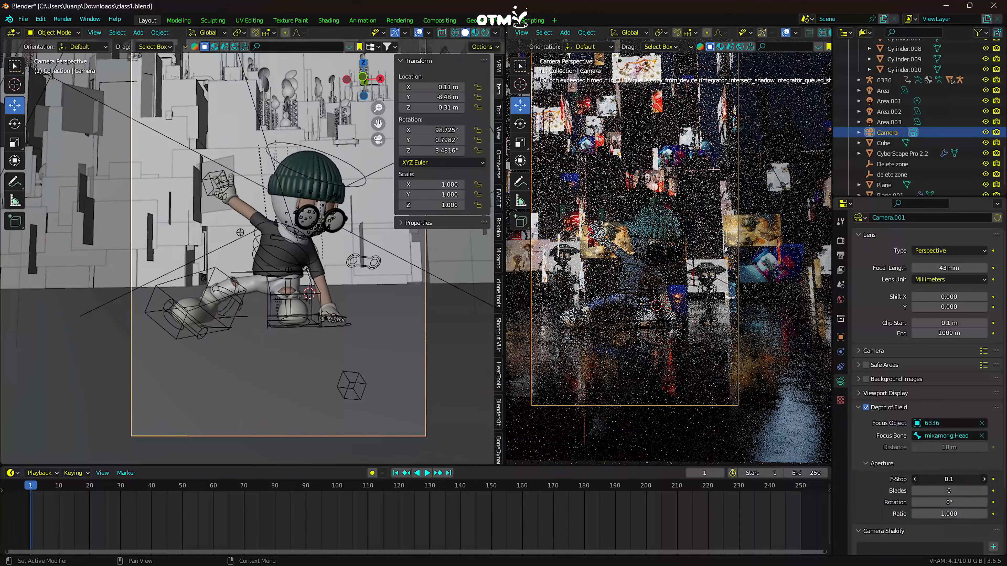
click(982, 423)
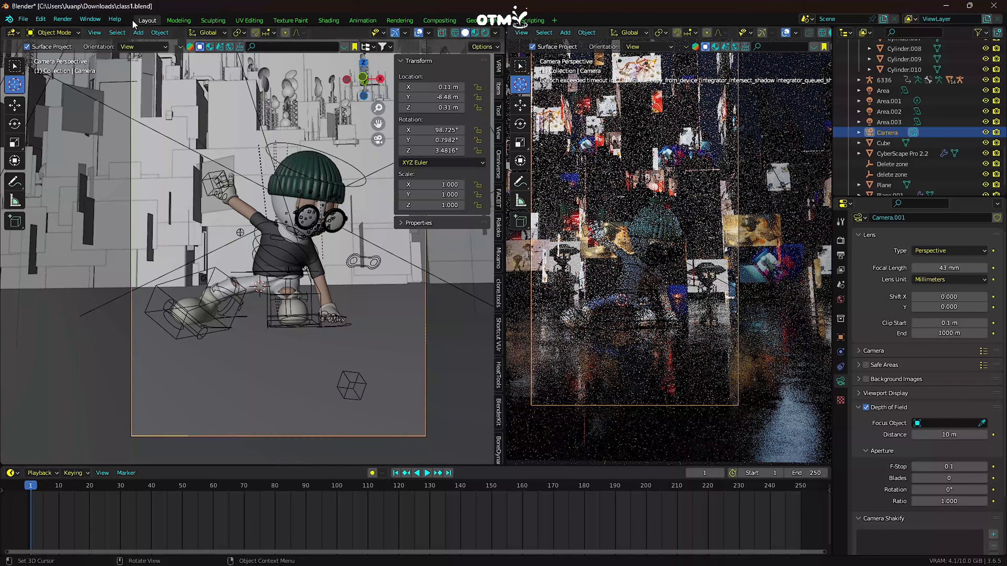
- Add a Plain Axes empty near the character and move it to about X -0.04, Y -5.06, Z 0.57 m
click(135, 35)
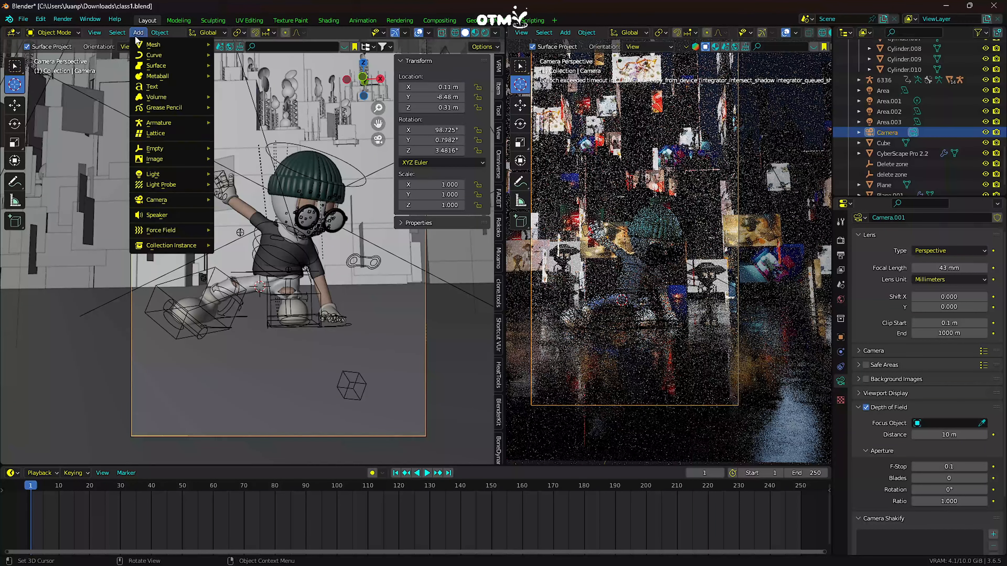
mouse_move(163, 149)
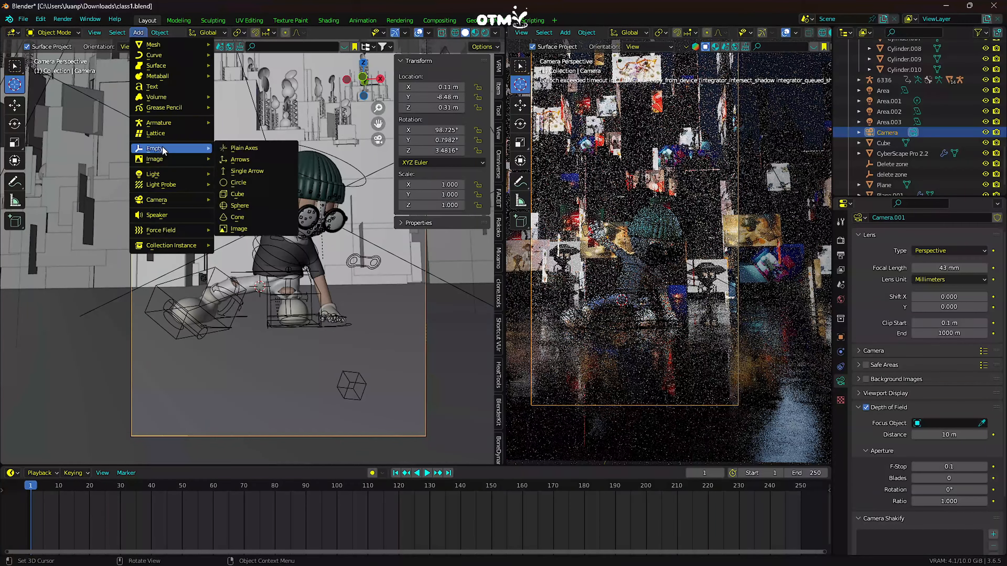
click(247, 150)
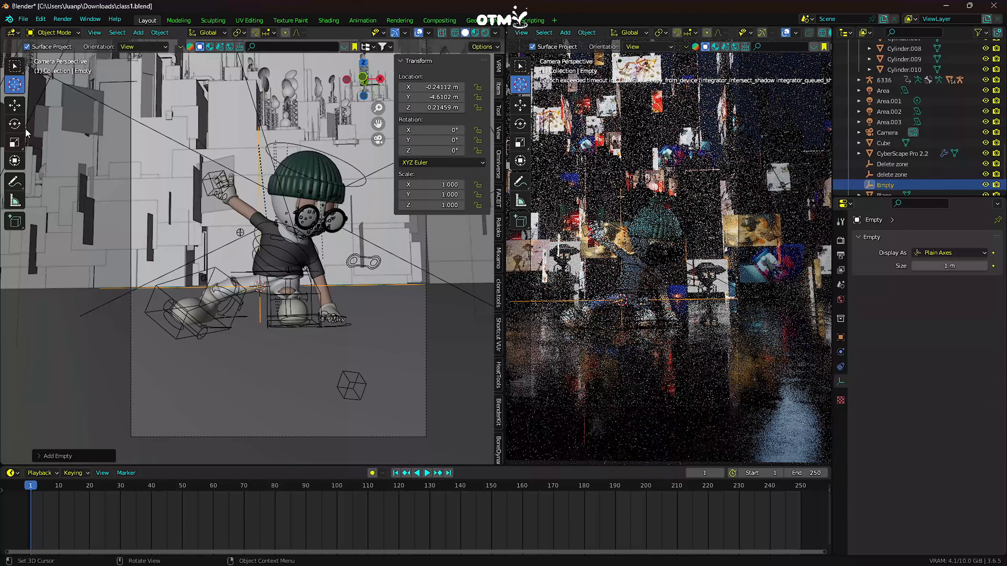
mouse_move(431, 99)
mouse_down()
mouse_move(413, 98)
mouse_move(440, 88)
mouse_move(432, 108)
mouse_move(446, 107)
mouse_up()
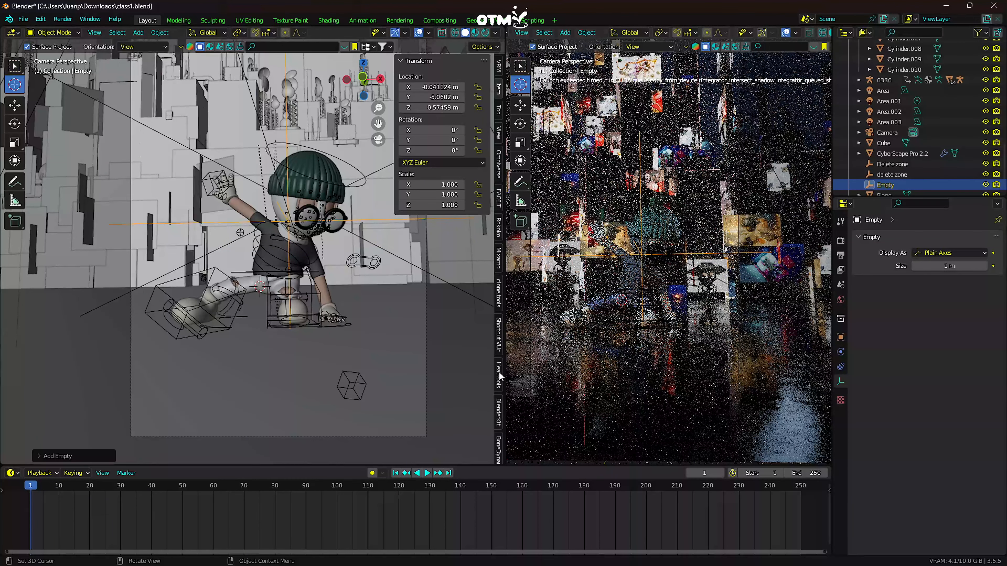
click(14, 103)
- Make the Empty the camera's depth of field focus object and set the F-Stop to 0.9
click(361, 436)
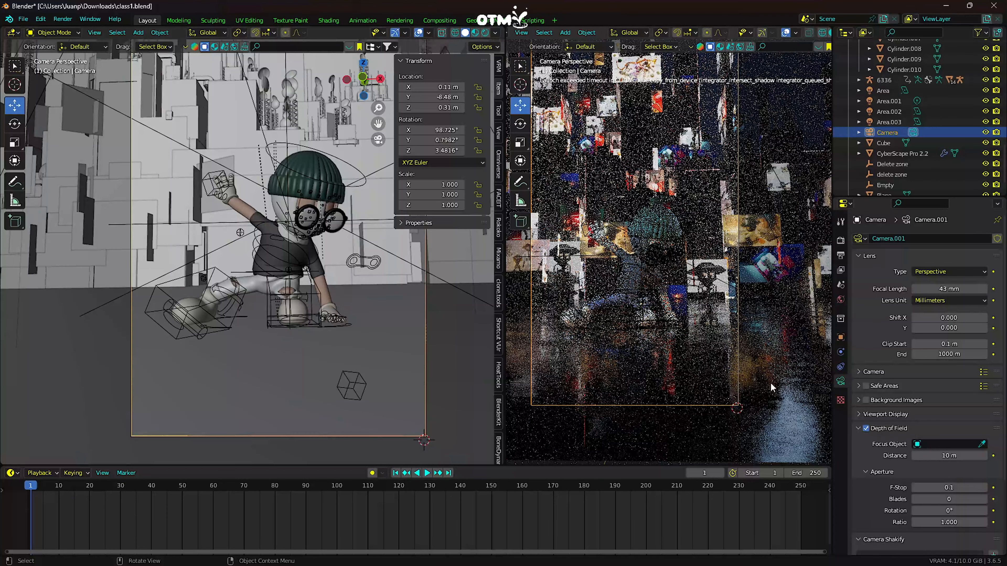
click(981, 444)
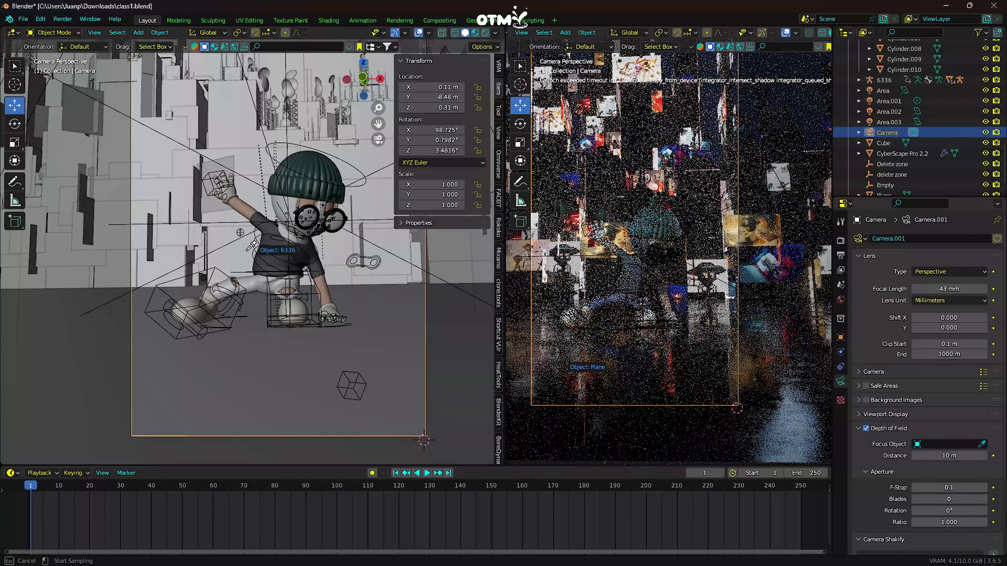
click(256, 219)
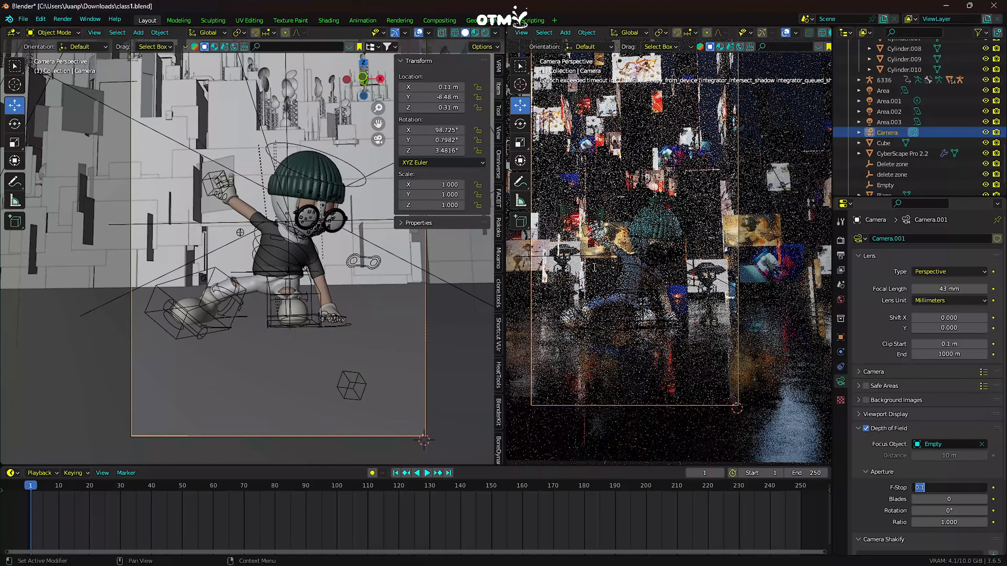
click(884, 456)
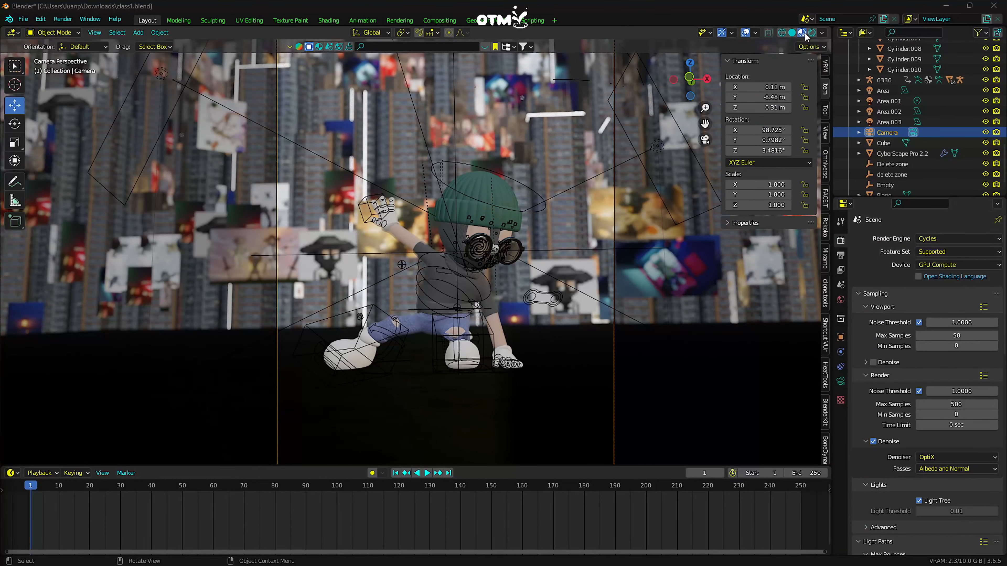
- Lower the camera's F-Stop to 0.1 to preview a strong background blur
scroll(609, 403, down, 1)
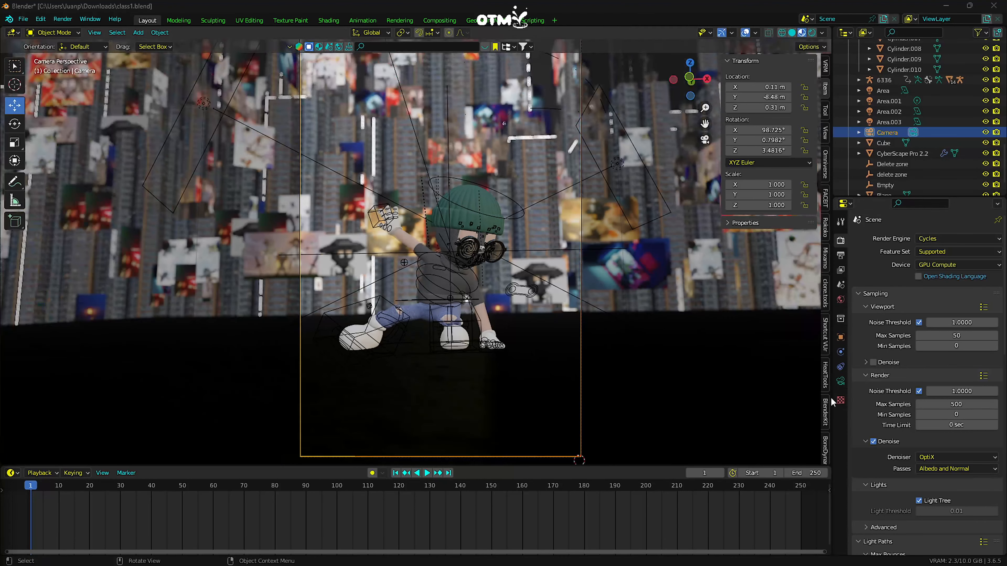
click(841, 381)
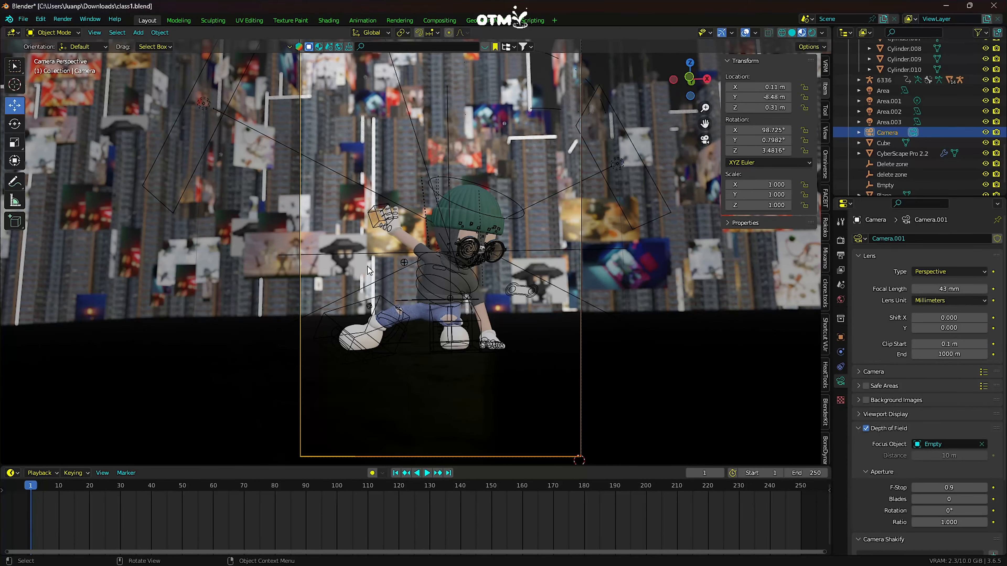
drag(949, 488, 942, 488)
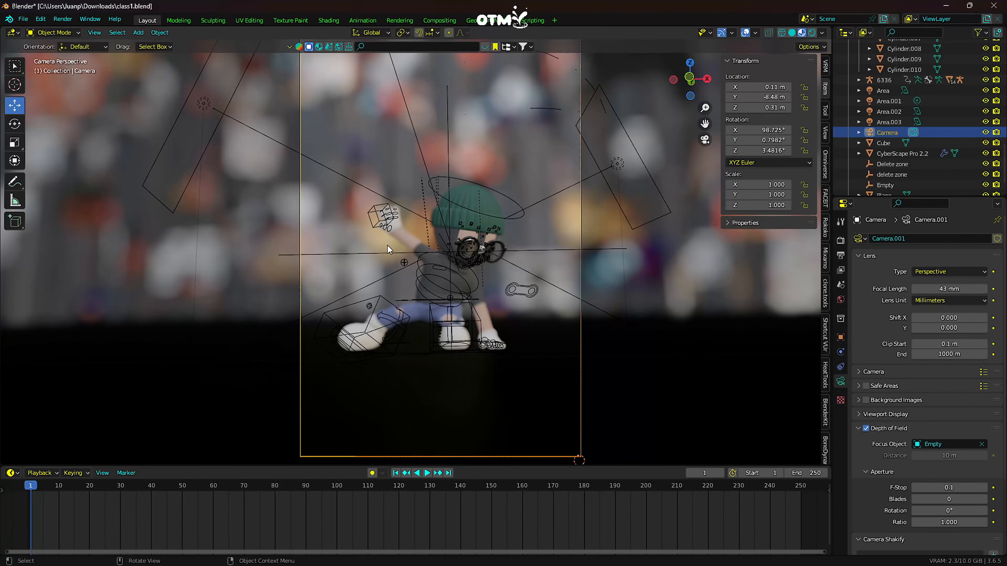
- Move the focus Empty toward the character's face, to about X 0.09, Y -5.07, Z 0.54 m
click(389, 254)
click(841, 337)
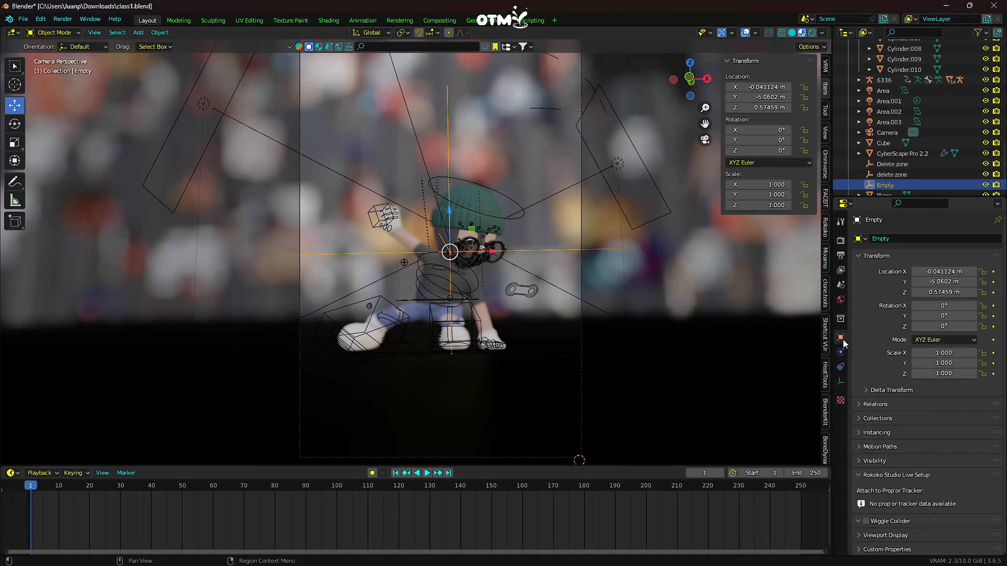
mouse_move(944, 282)
mouse_down()
mouse_move(914, 279)
mouse_move(931, 282)
mouse_move(930, 292)
mouse_move(911, 291)
mouse_move(932, 292)
mouse_move(920, 291)
mouse_move(931, 272)
mouse_up()
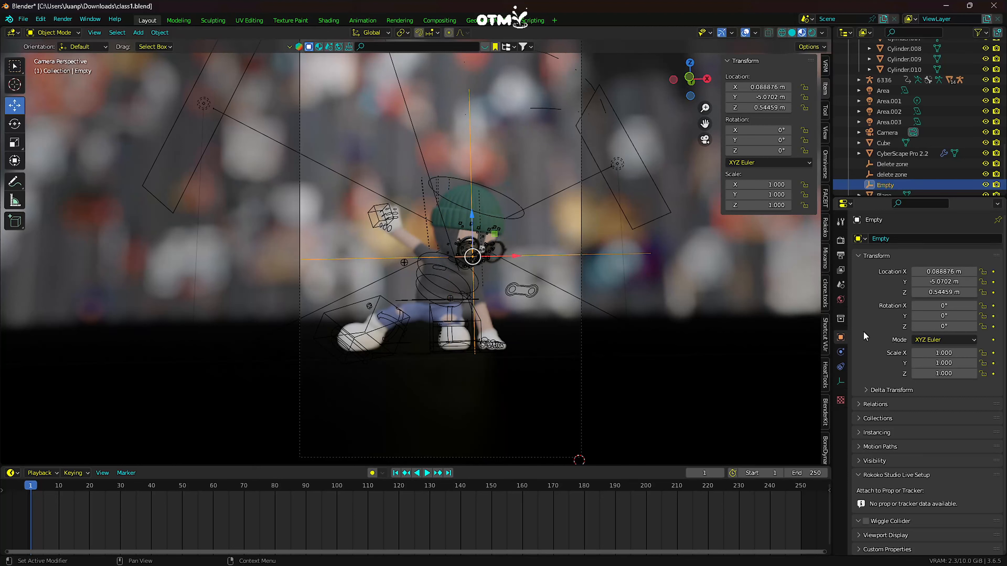
- Select the camera again and set its depth of field F-Stop to 0.5
click(581, 410)
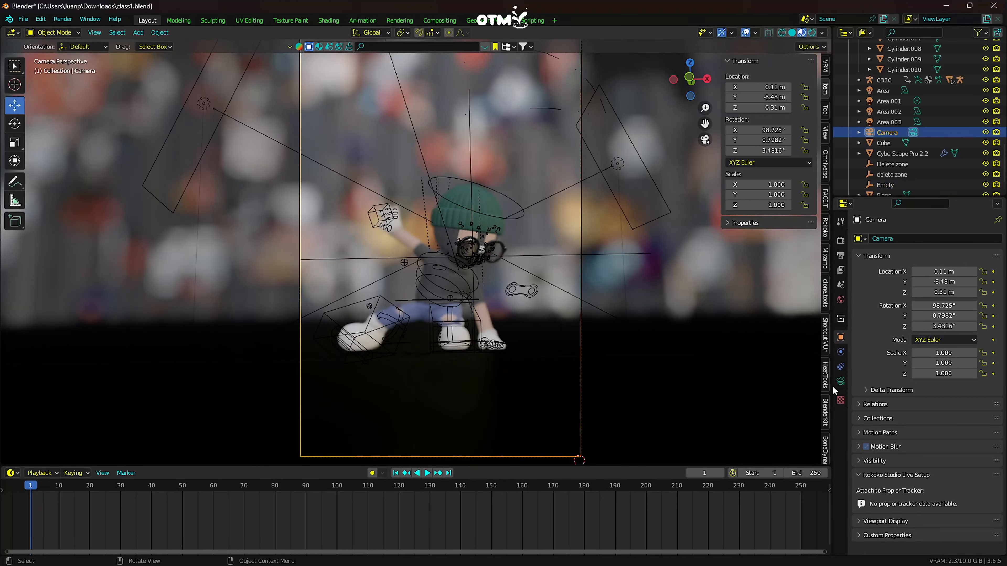
click(840, 381)
drag(948, 487, 957, 487)
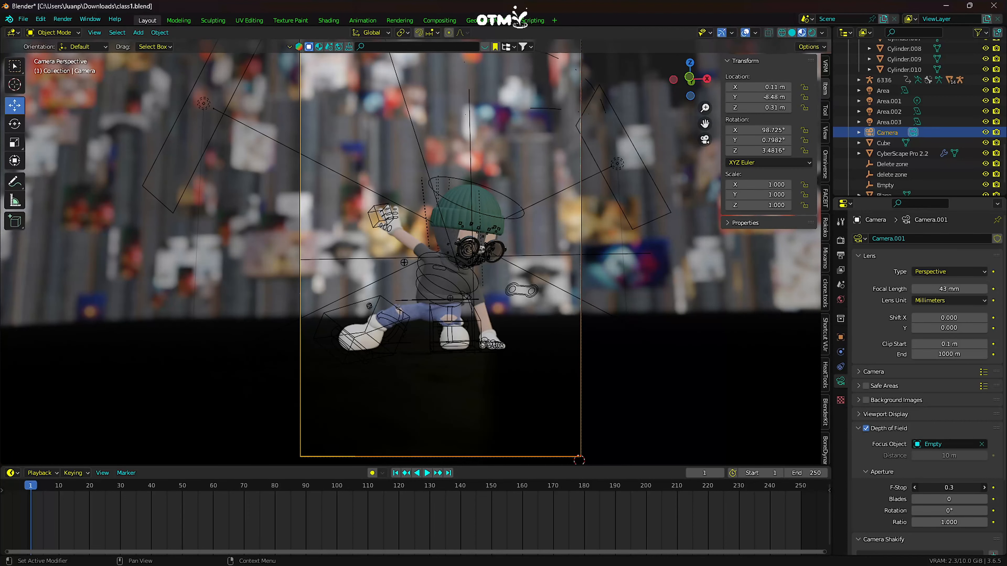
drag(957, 488, 970, 488)
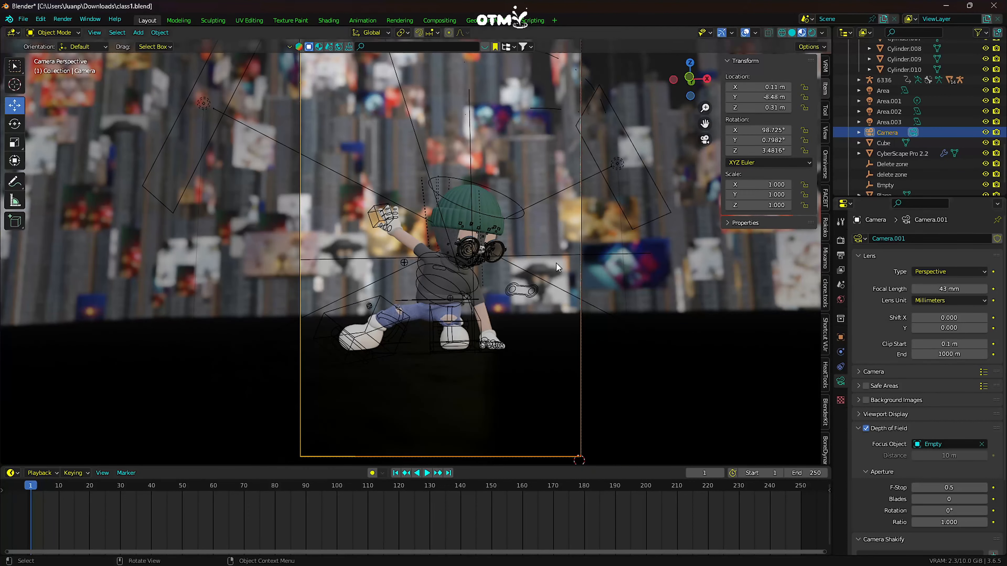
- Select the focus Empty and fine-tune its location to about X 0.14, Y -5.01, Z 0.58 m
click(469, 175)
click(470, 176)
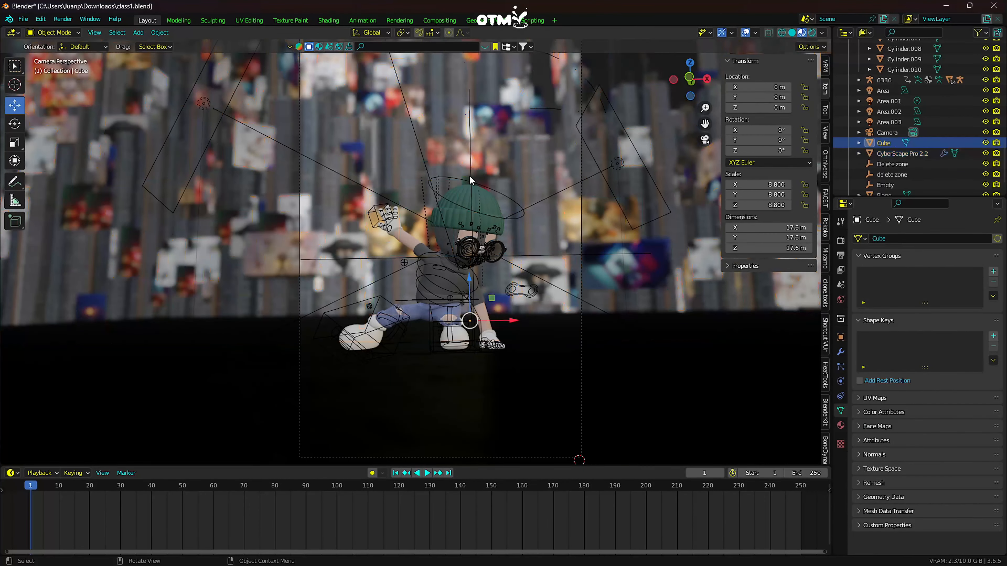
scroll(459, 268, up, 2)
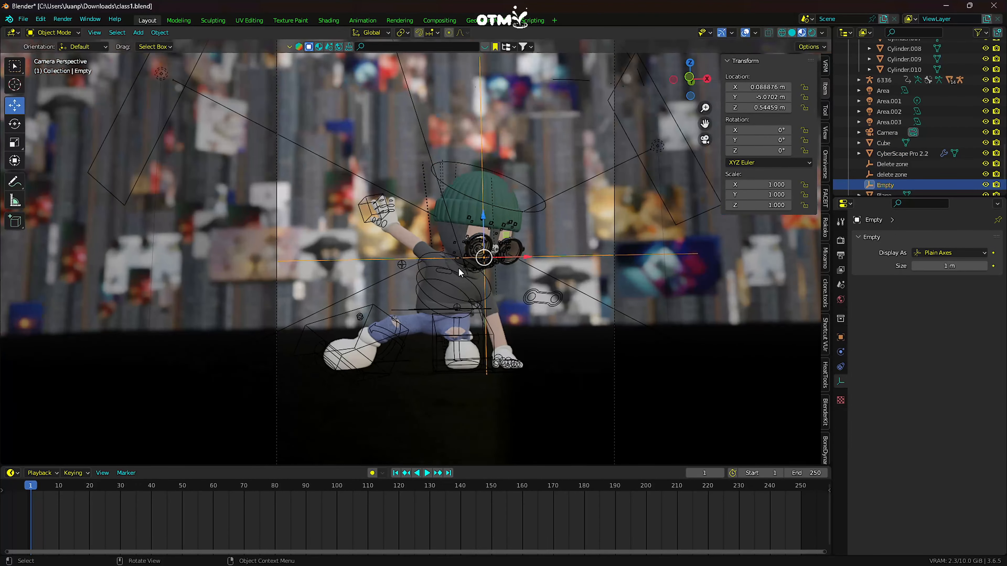
click(840, 337)
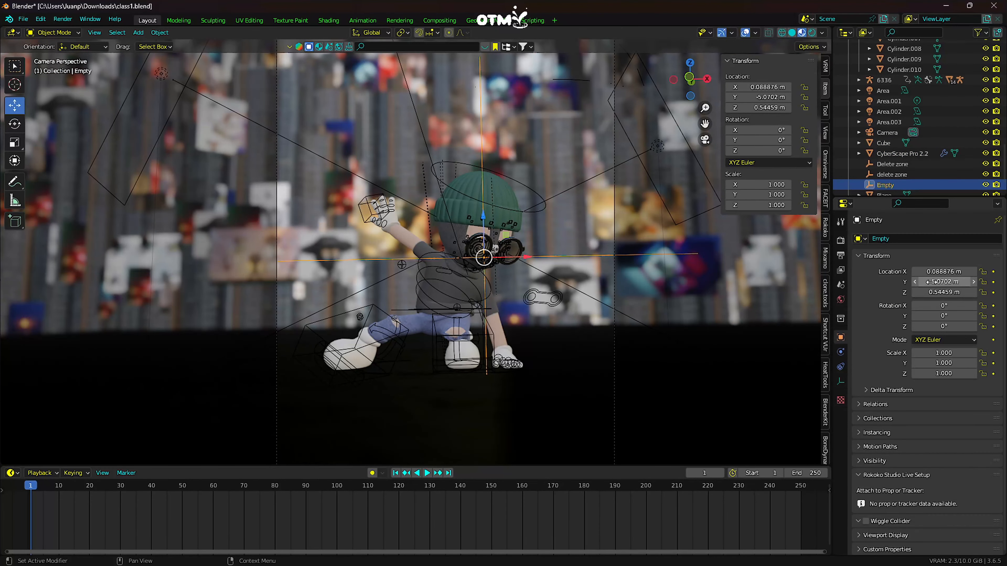
drag(943, 281, 950, 282)
drag(930, 272, 942, 292)
scroll(621, 344, down, 2)
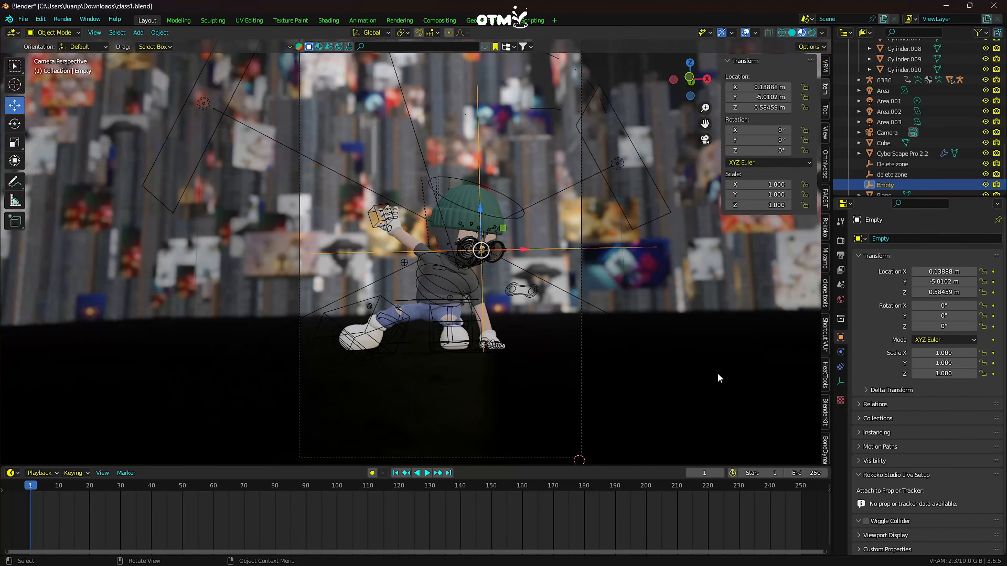
- Set the camera's aperture to 4 blades with a rotation of 0.8°
click(581, 380)
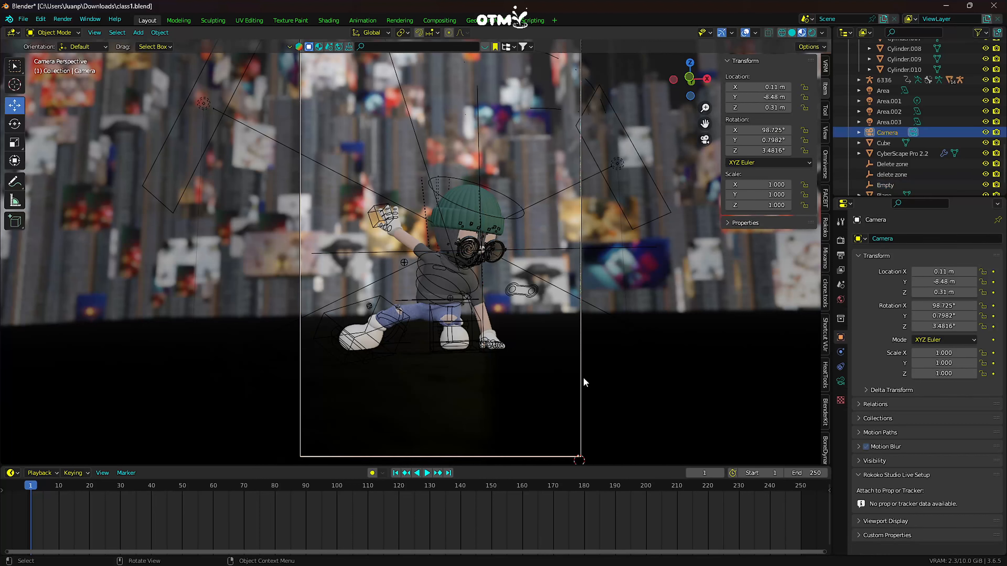
click(841, 382)
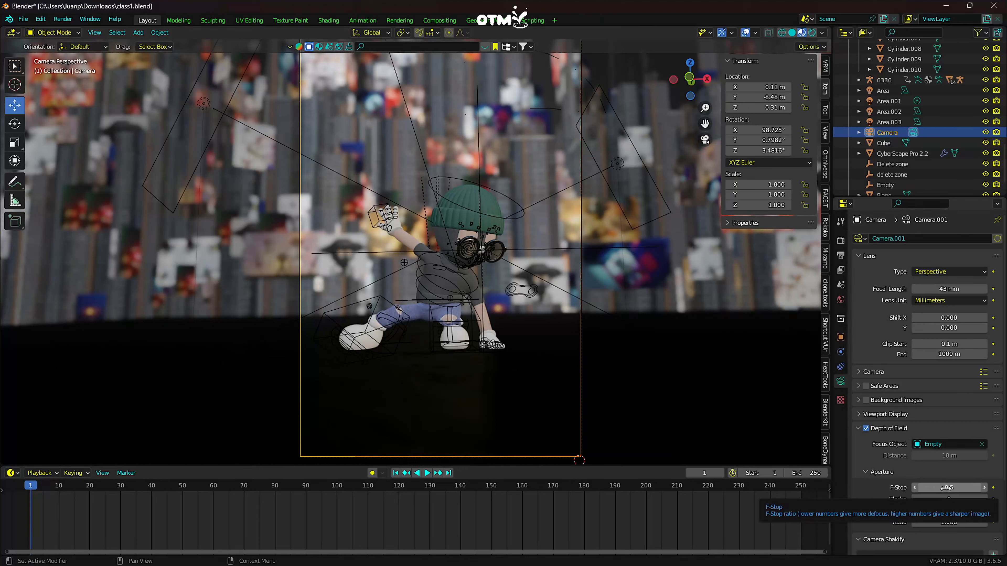
drag(946, 501, 963, 501)
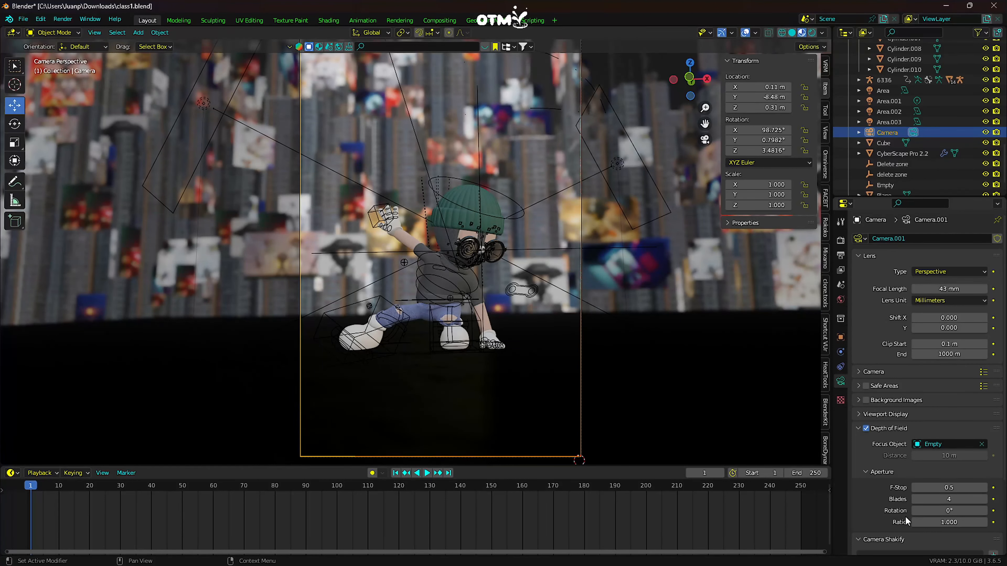
click(986, 513)
click(985, 512)
click(986, 513)
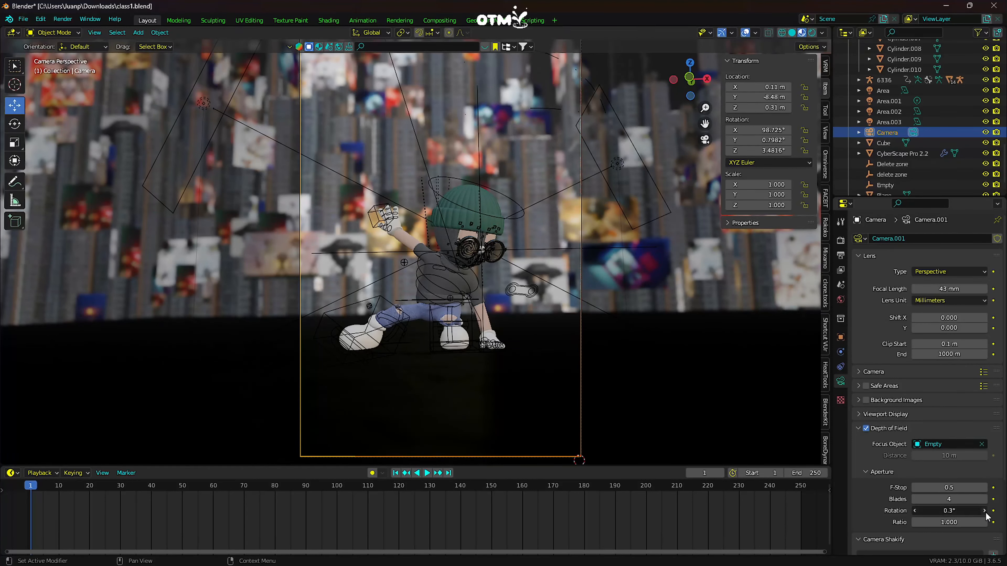
click(986, 512)
click(986, 513)
click(985, 512)
click(986, 512)
click(985, 512)
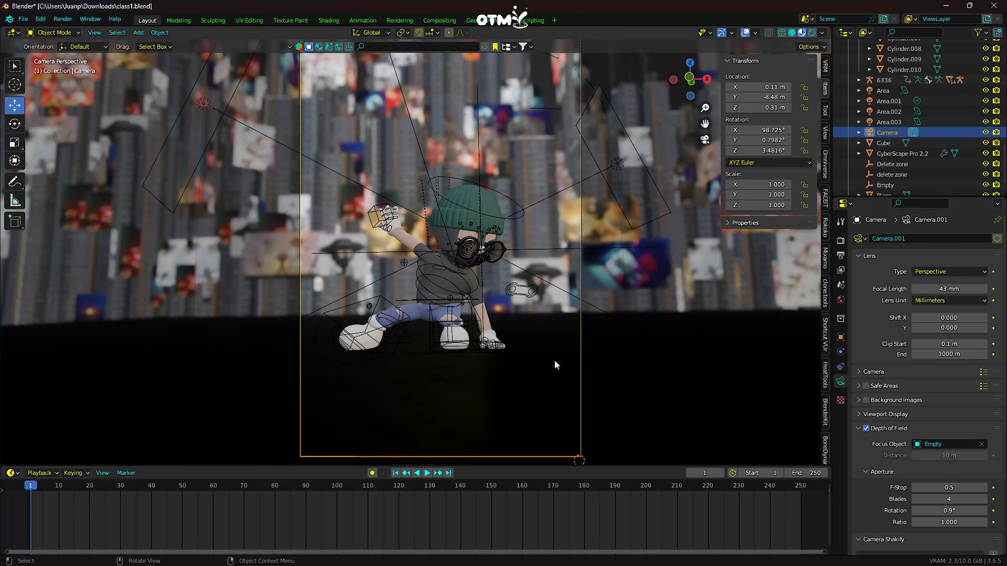
click(914, 510)
- Render the current frame as a still image and check the focus and blur in the render
click(63, 19)
scroll(476, 210, down, 1)
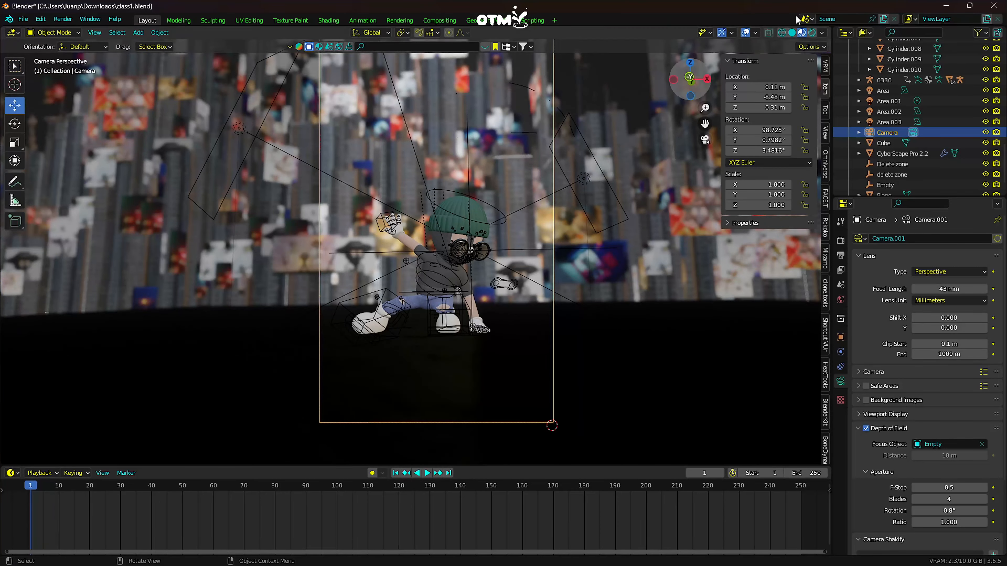
click(62, 20)
click(71, 29)
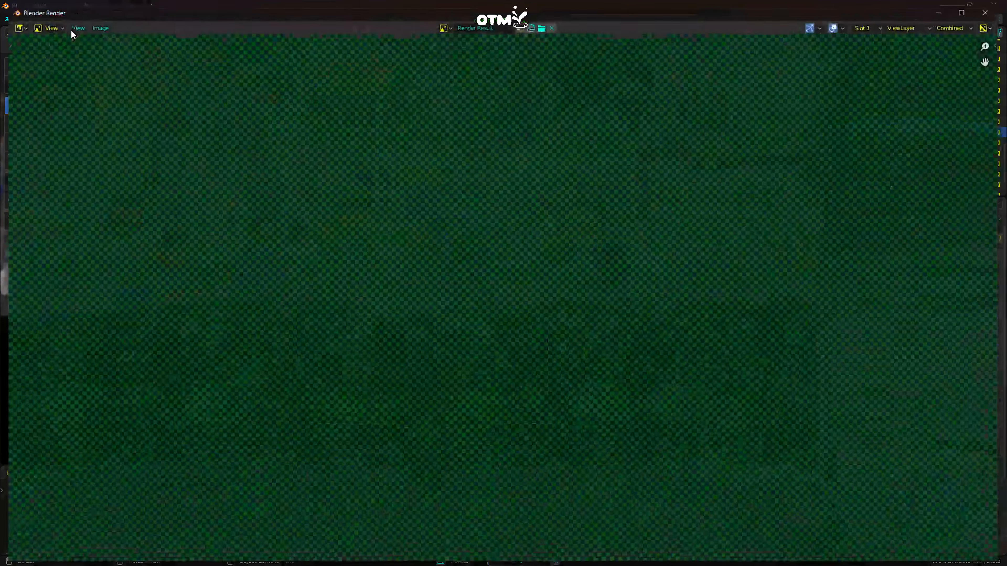
scroll(292, 189, down, 5)
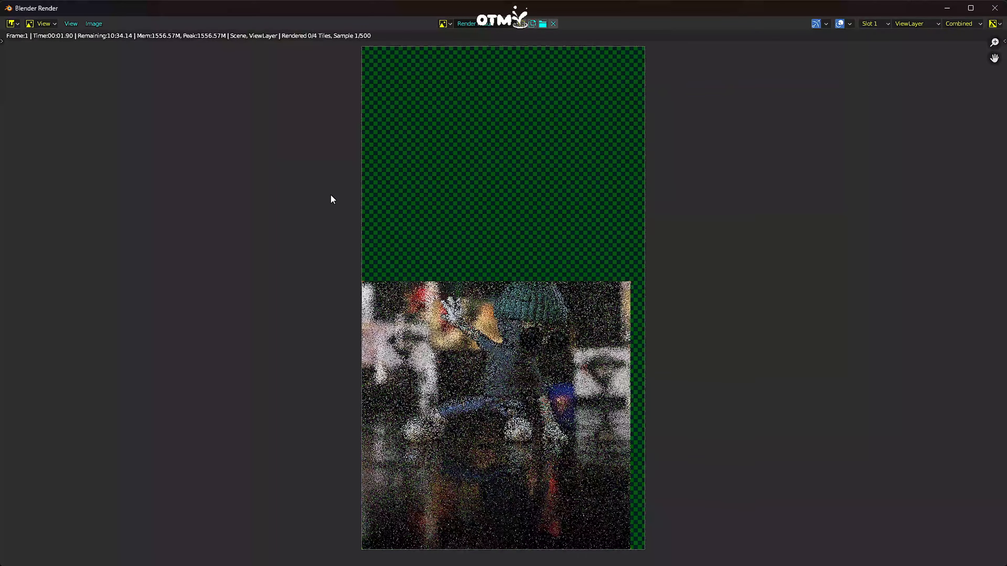
scroll(521, 250, up, 2)
scroll(521, 250, up, 1)
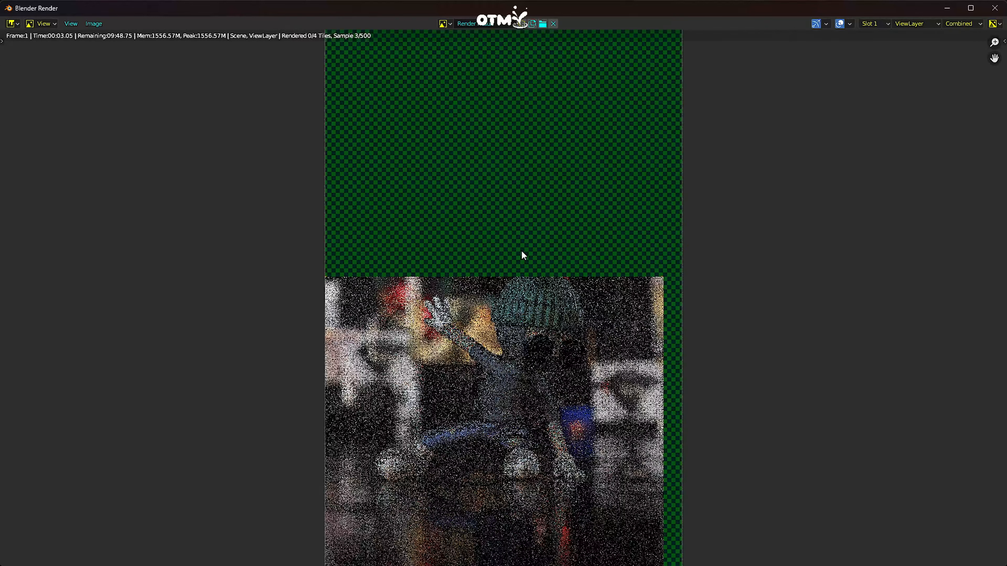
scroll(521, 250, down, 1)
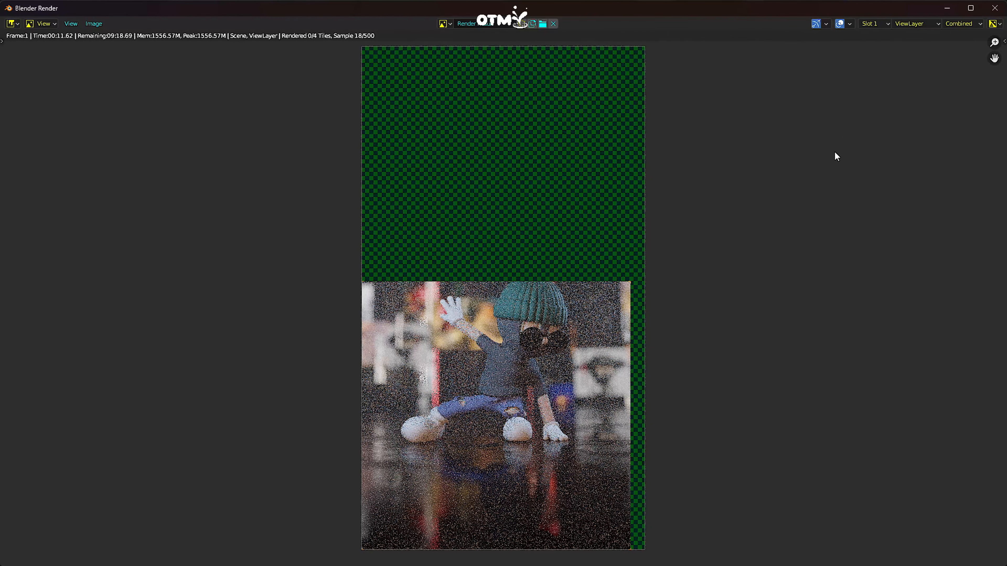
- Close the unfinished render and set the render tile size to 256 in the memory performance settings
key(Escape)
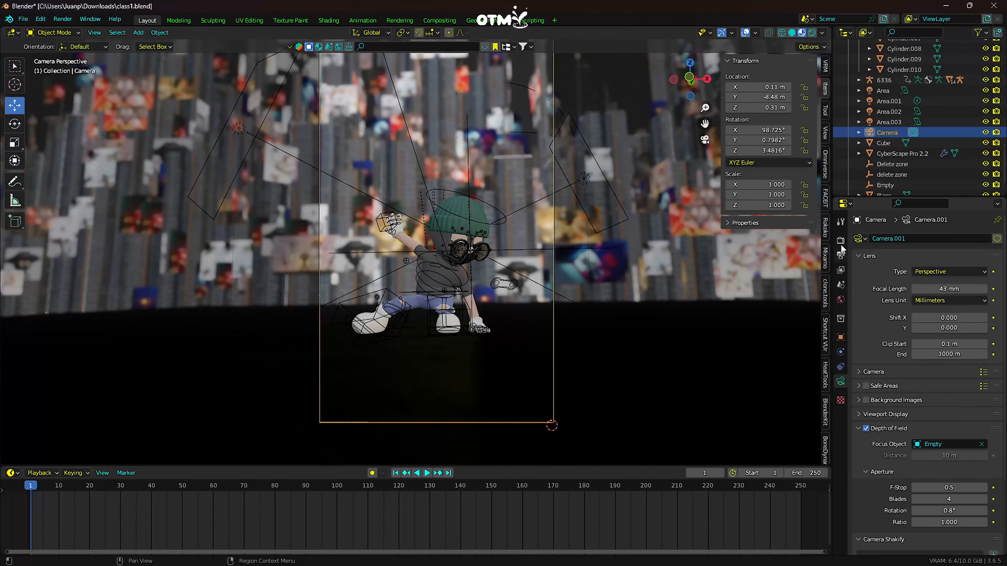
click(840, 241)
scroll(908, 349, down, 3)
scroll(892, 394, down, 15)
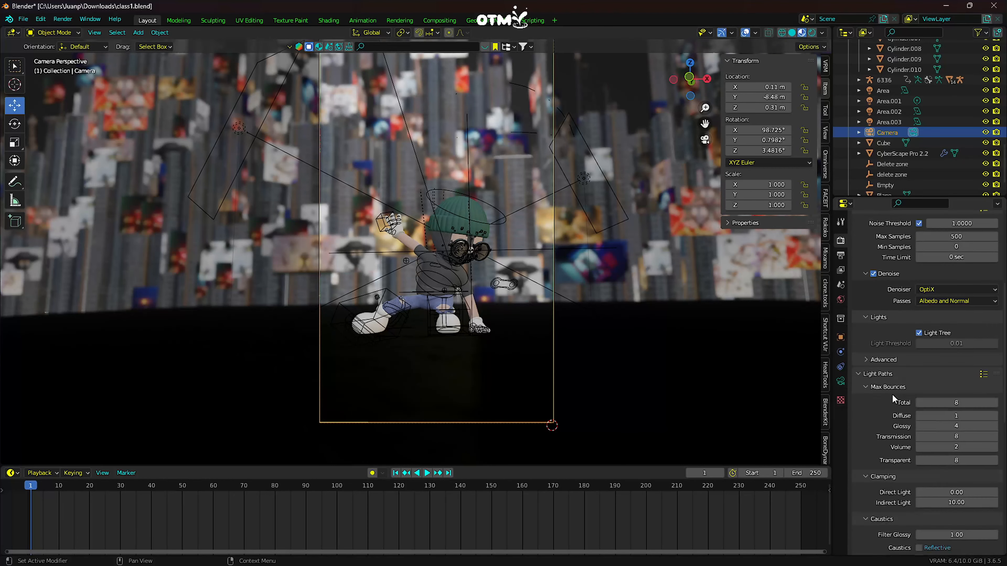
scroll(869, 385, down, 2)
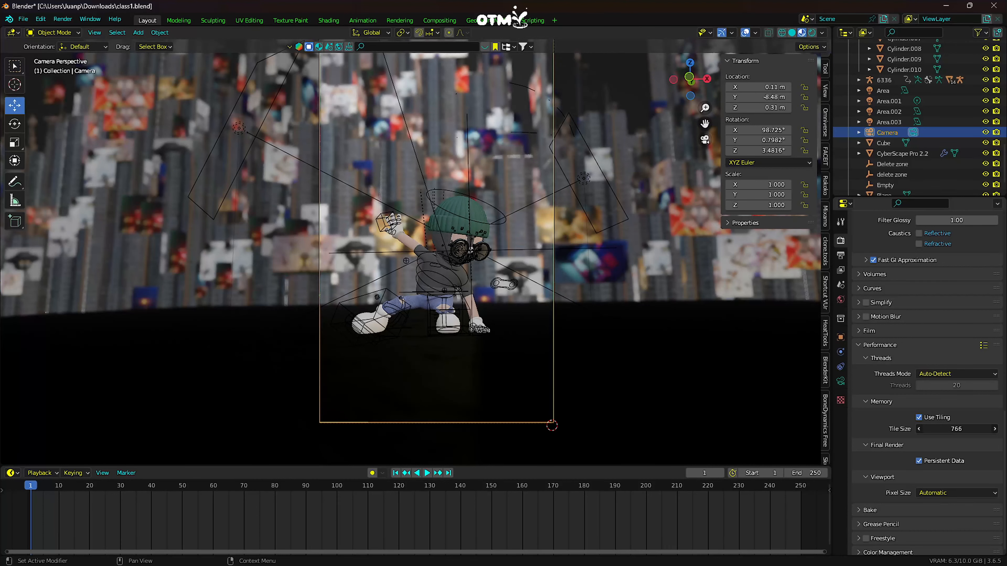
click(969, 430)
text(8)
key(Return)
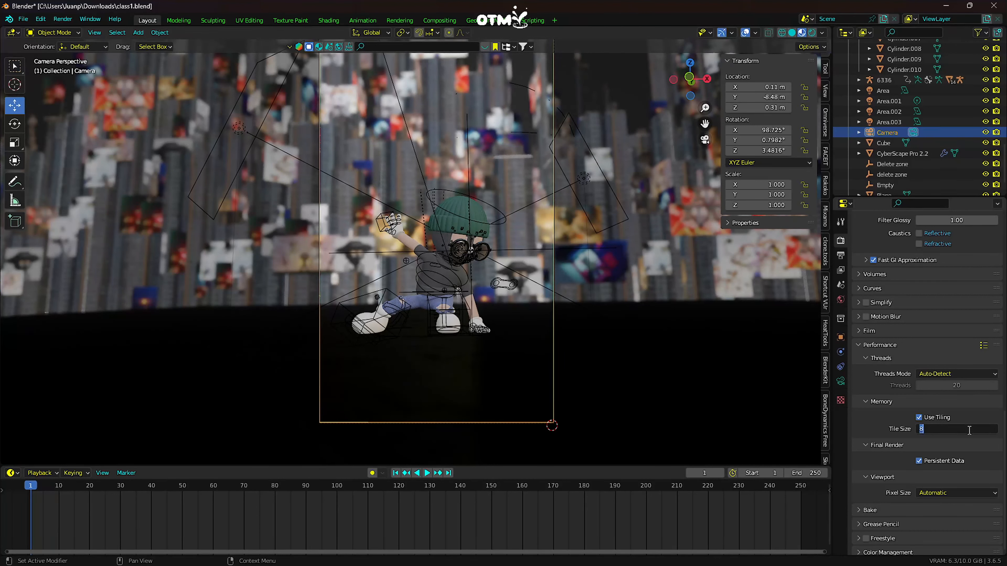
key(Return)
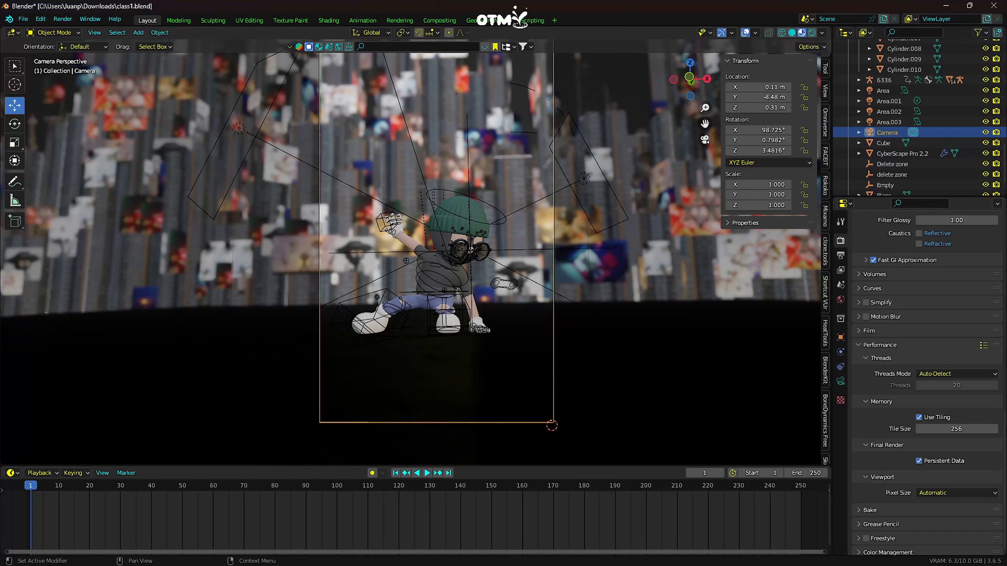
- Review the render and output settings and set the final render's Max Samples to 300
scroll(883, 452, up, 1)
scroll(883, 452, down, 1)
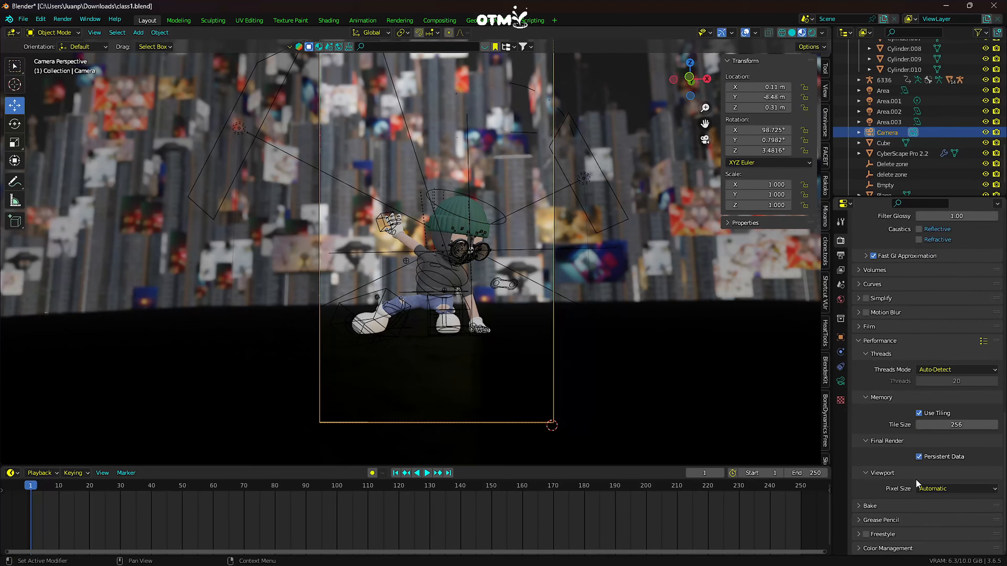
scroll(891, 456, up, 3)
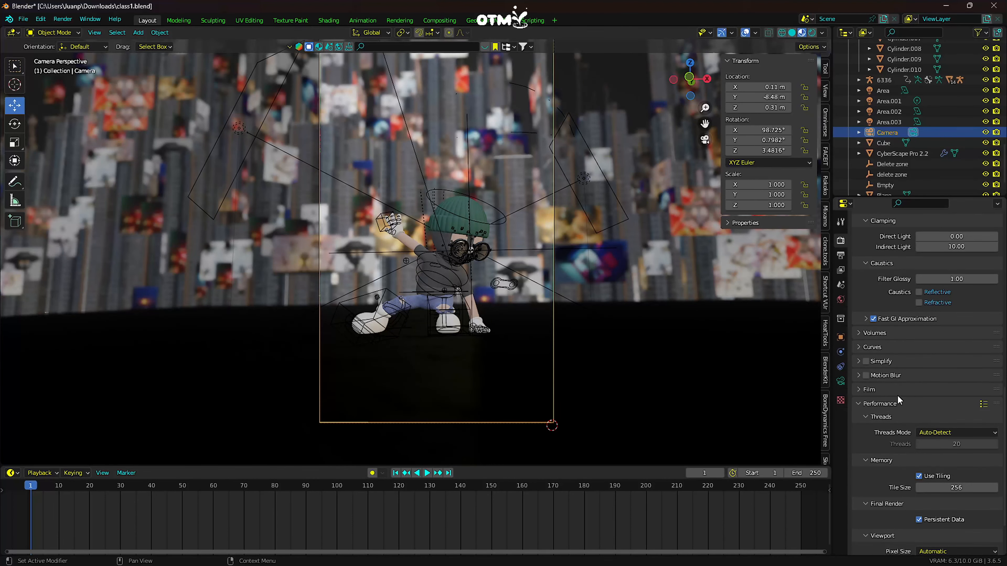
scroll(892, 404, up, 1)
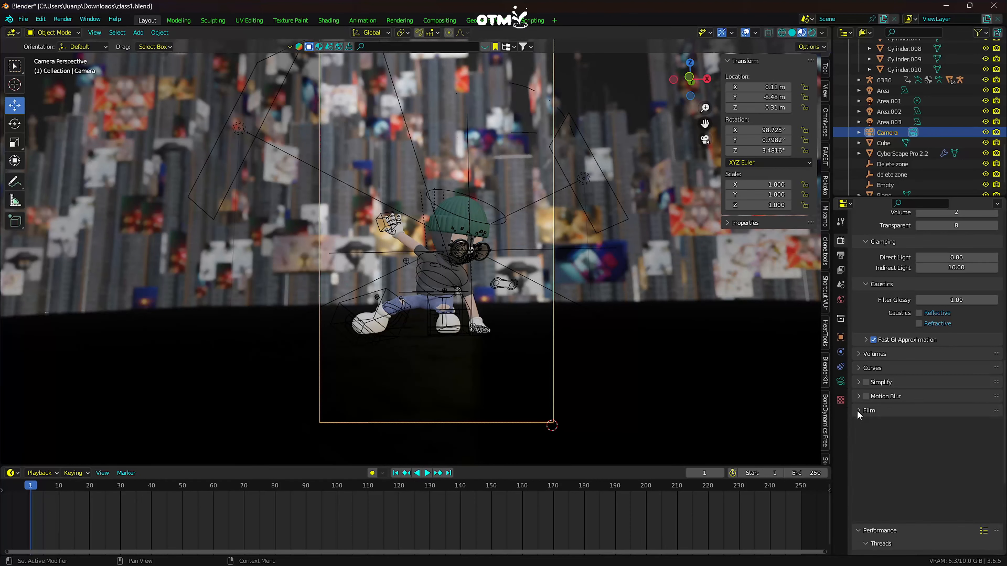
scroll(856, 410, up, 7)
scroll(882, 401, up, 12)
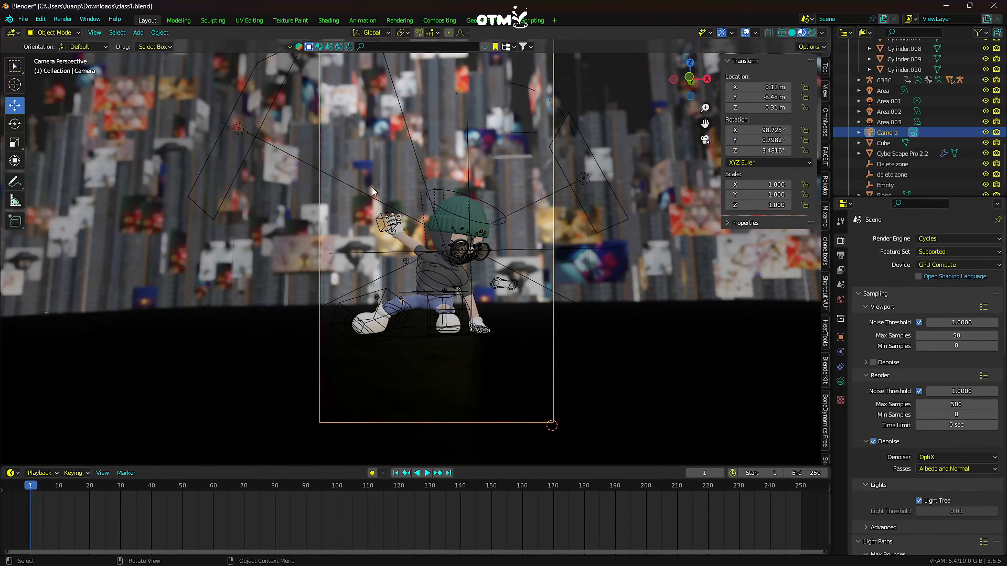
click(64, 19)
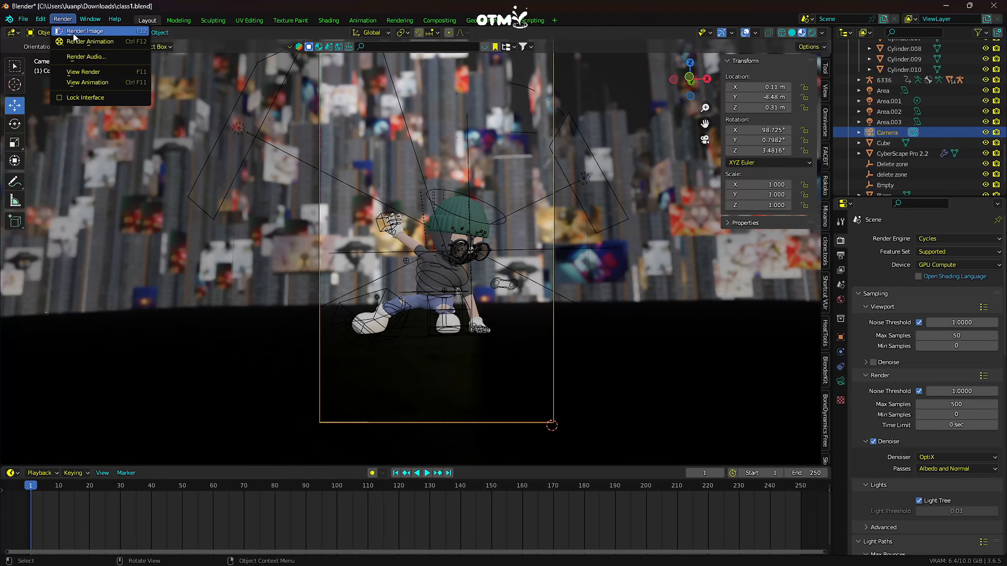
click(840, 255)
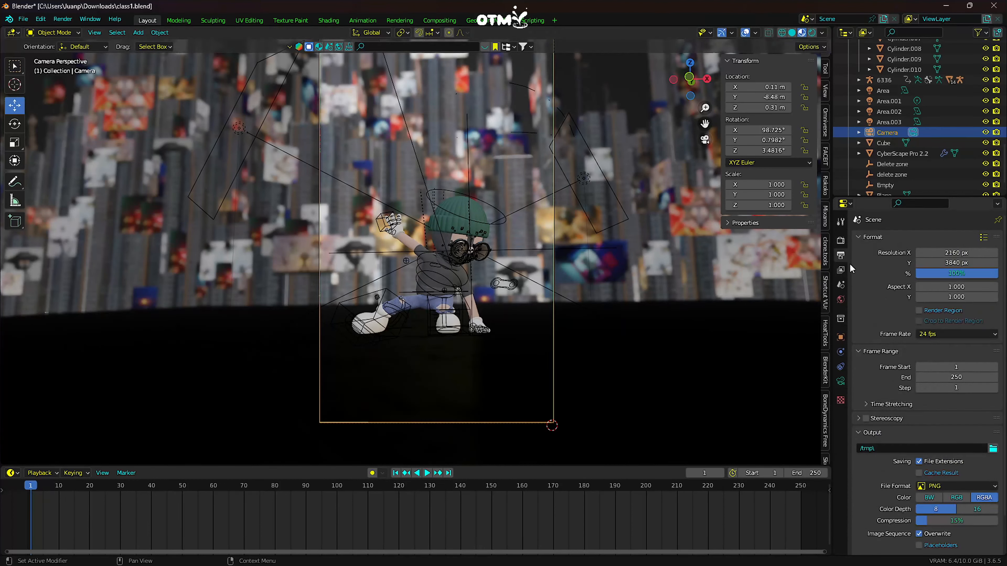
click(841, 241)
click(951, 405)
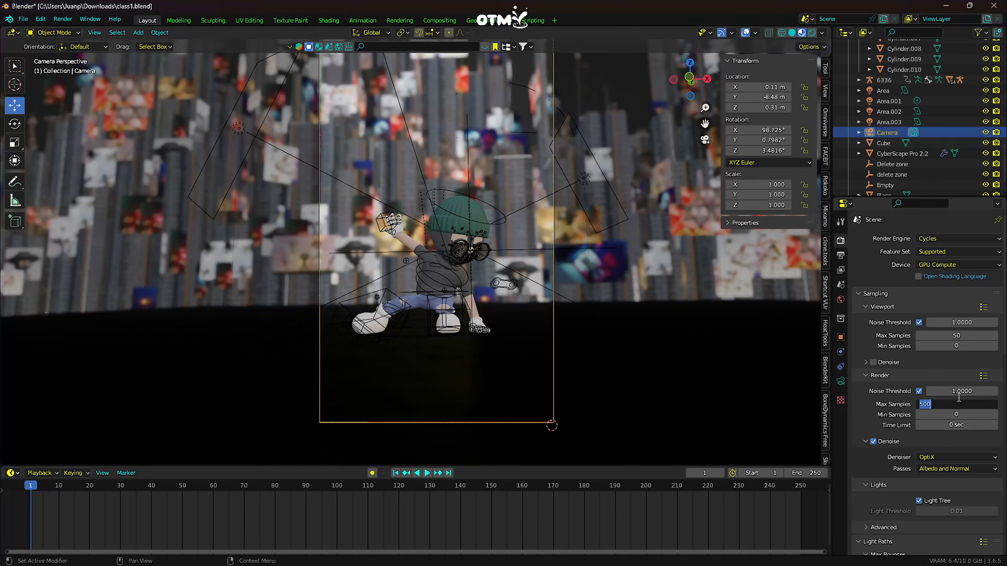
key(Return)
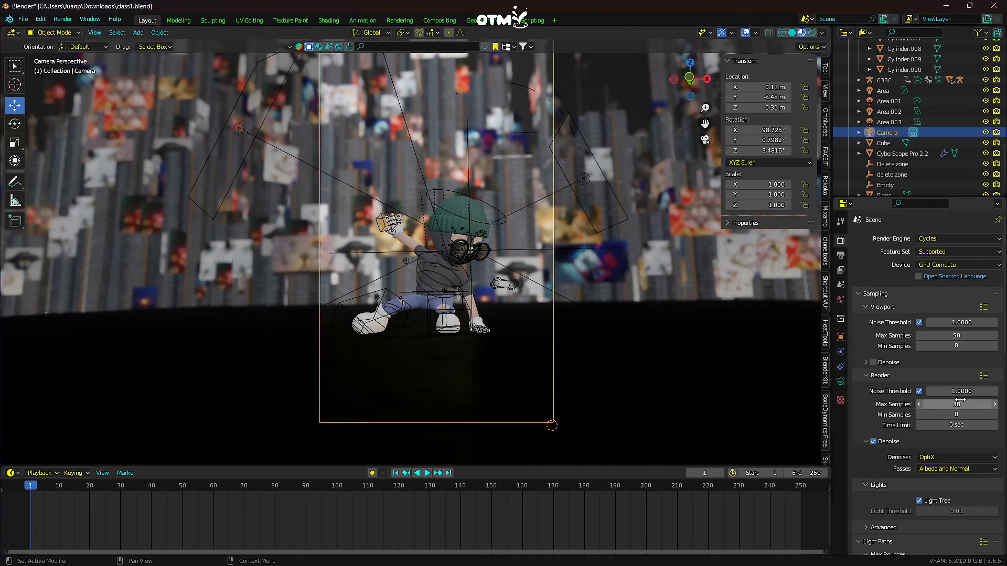
- Render the current frame as a still image, inspect the whole picture and close the render window
key(F12)
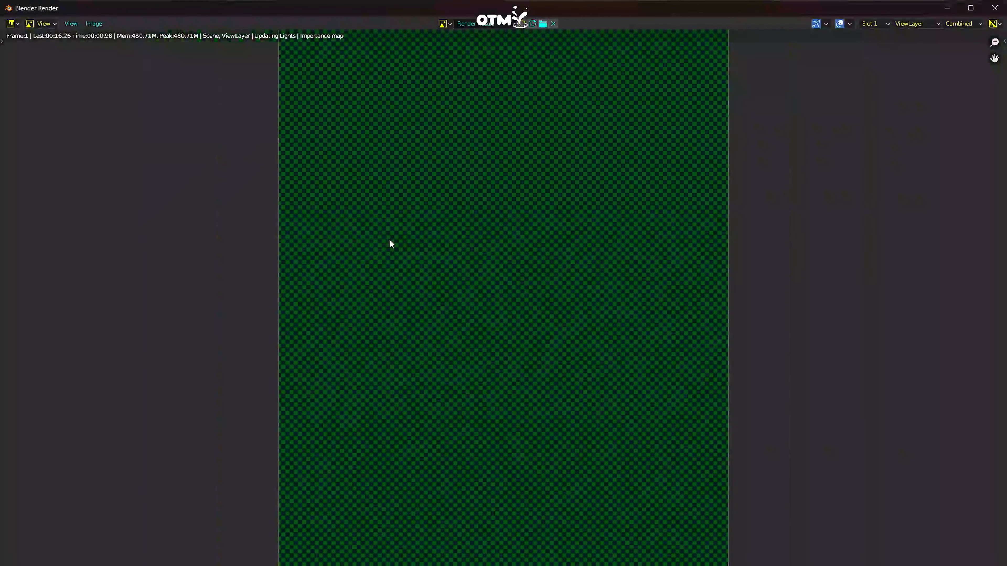
scroll(445, 297, down, 1)
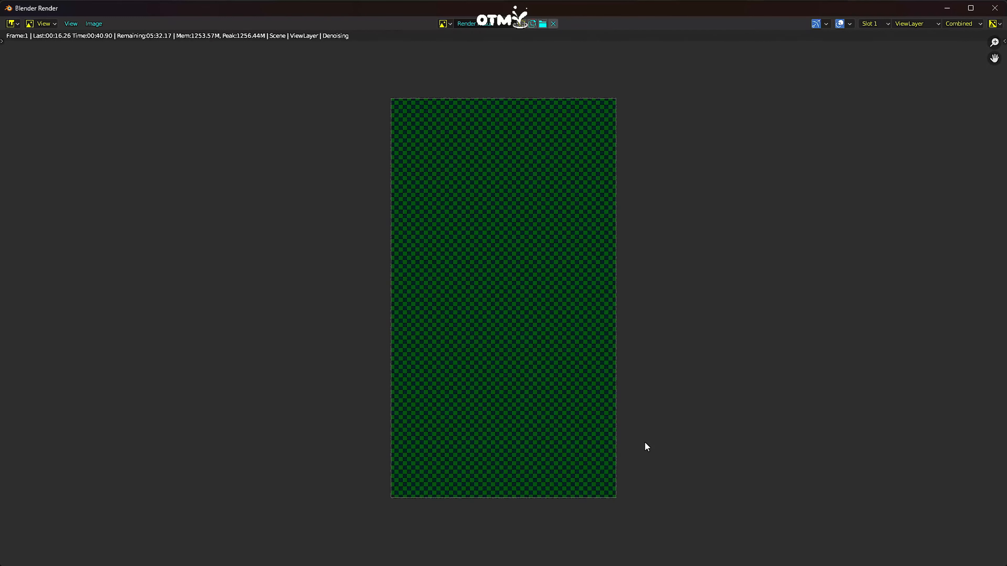
scroll(562, 386, down, 1)
scroll(560, 393, up, 3)
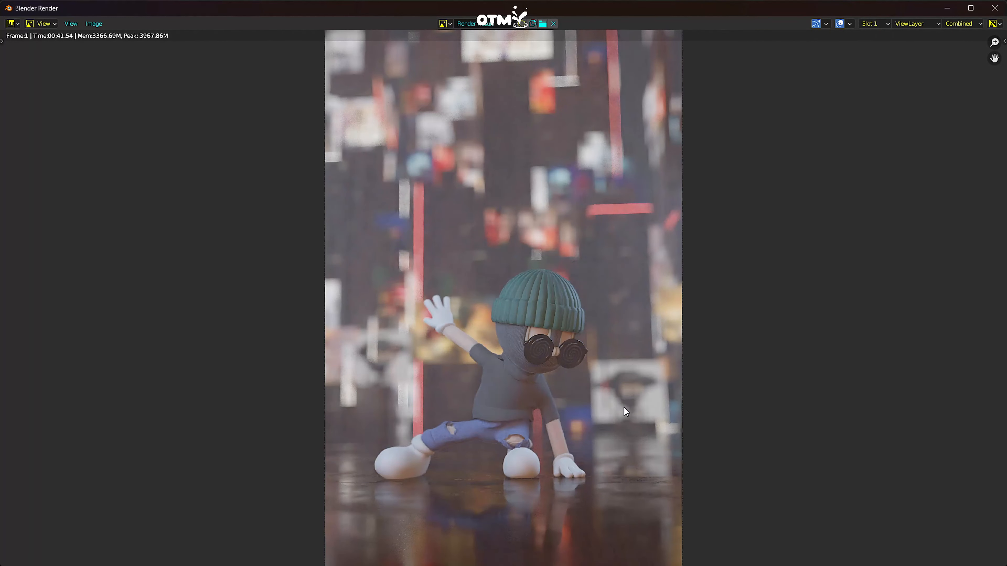
scroll(560, 404, down, 1)
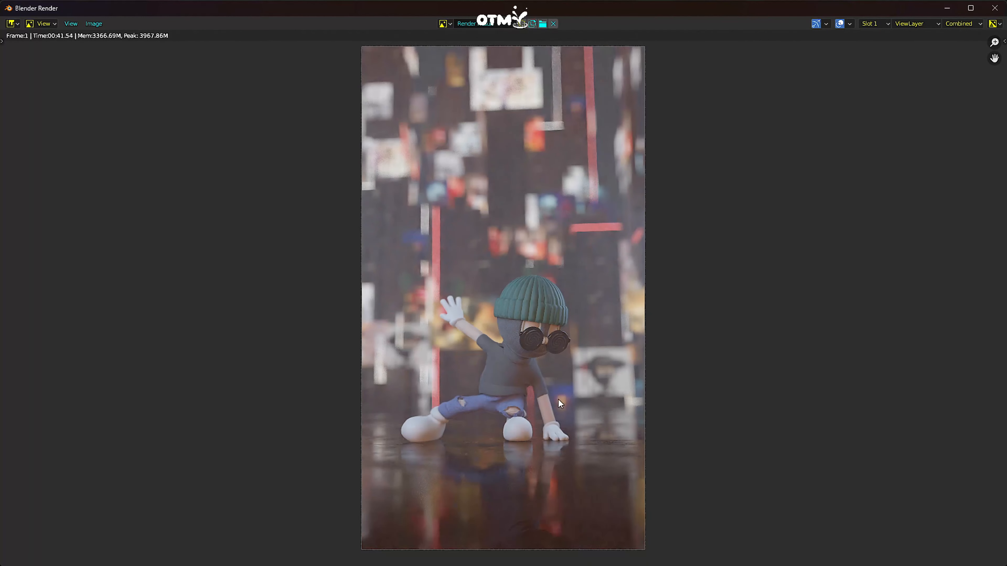
click(994, 8)
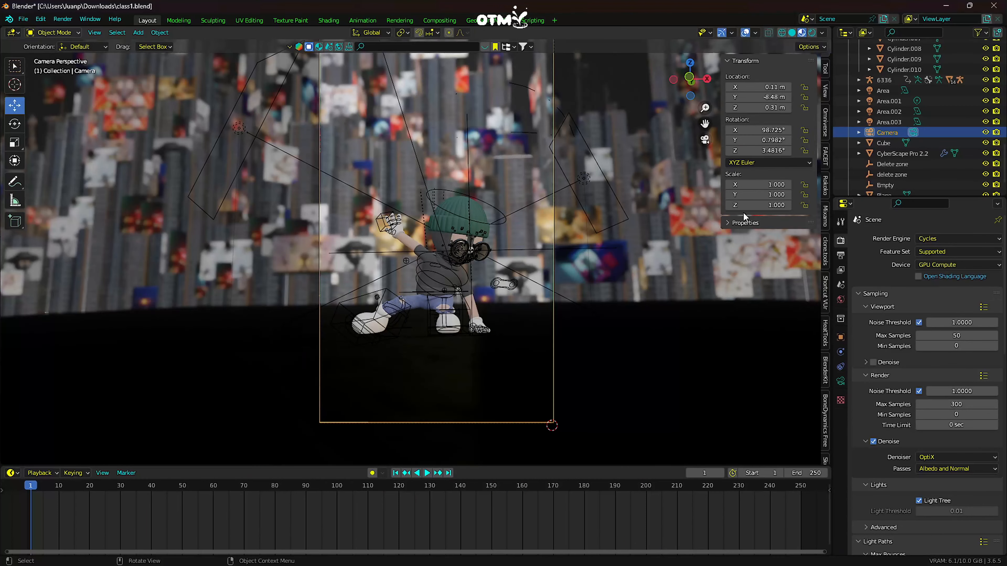
- Open the Compositing workspace, enable Use Nodes, and space the Render Layers and Composite nodes apart
click(436, 21)
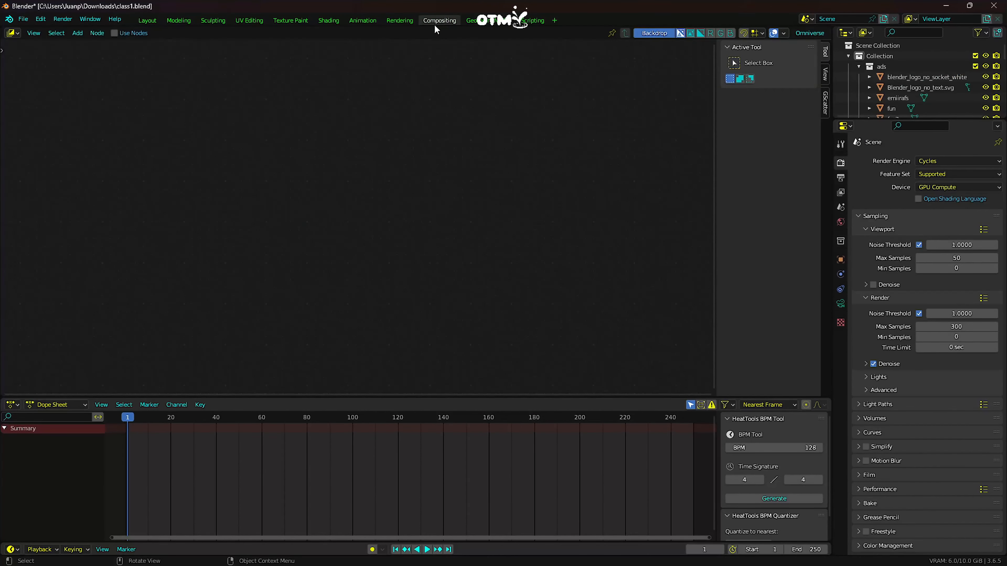
click(114, 33)
drag(305, 146, 253, 140)
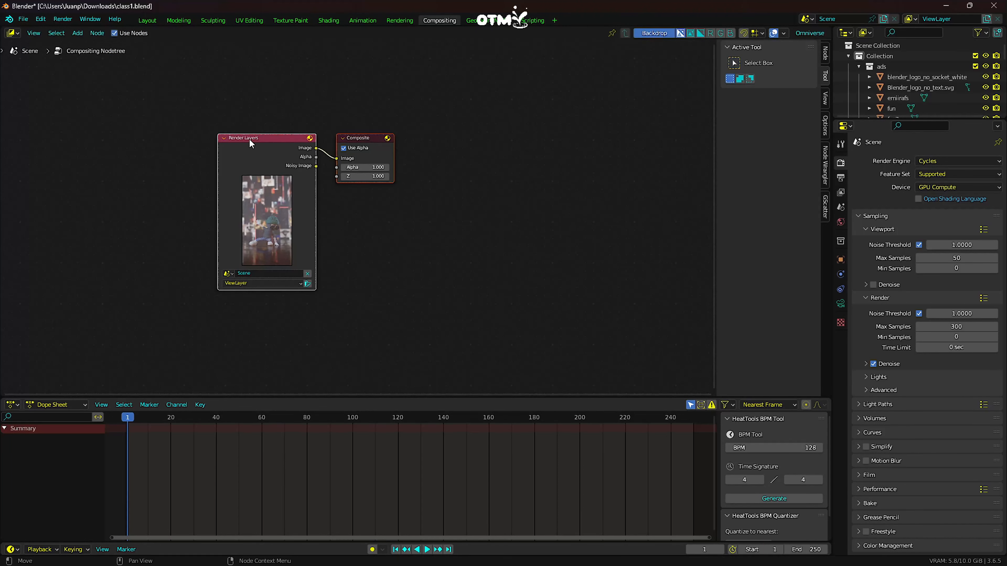
drag(431, 150, 554, 154)
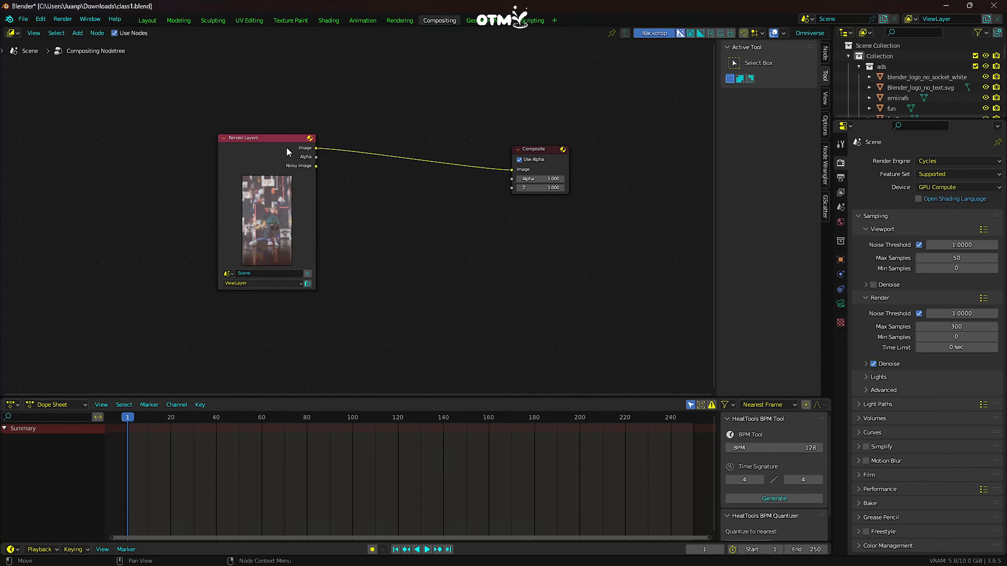
- Add a Viewer node connected to the Render Layers Image output so the render shows as backdrop
drag(288, 151, 366, 149)
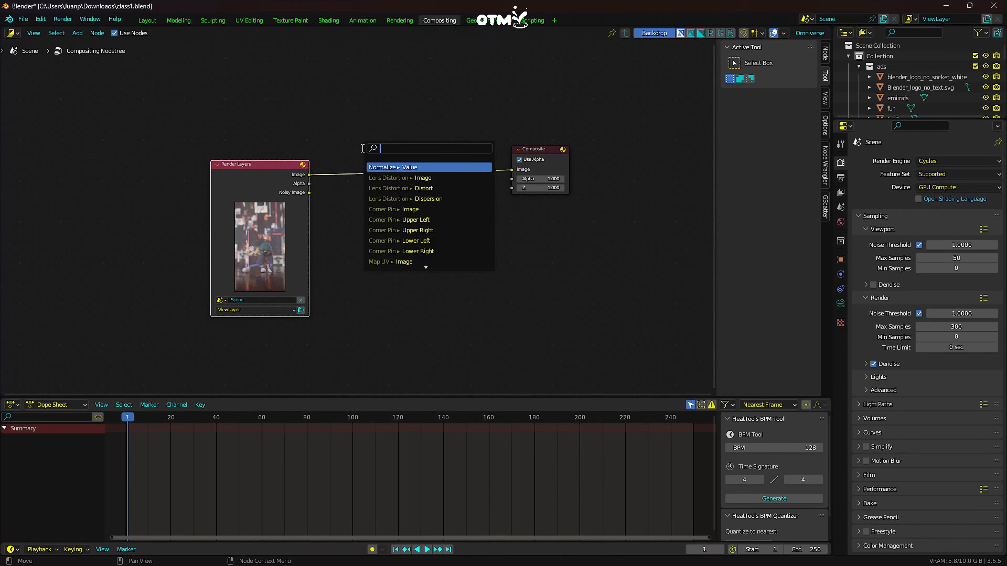
text(vi)
click(388, 167)
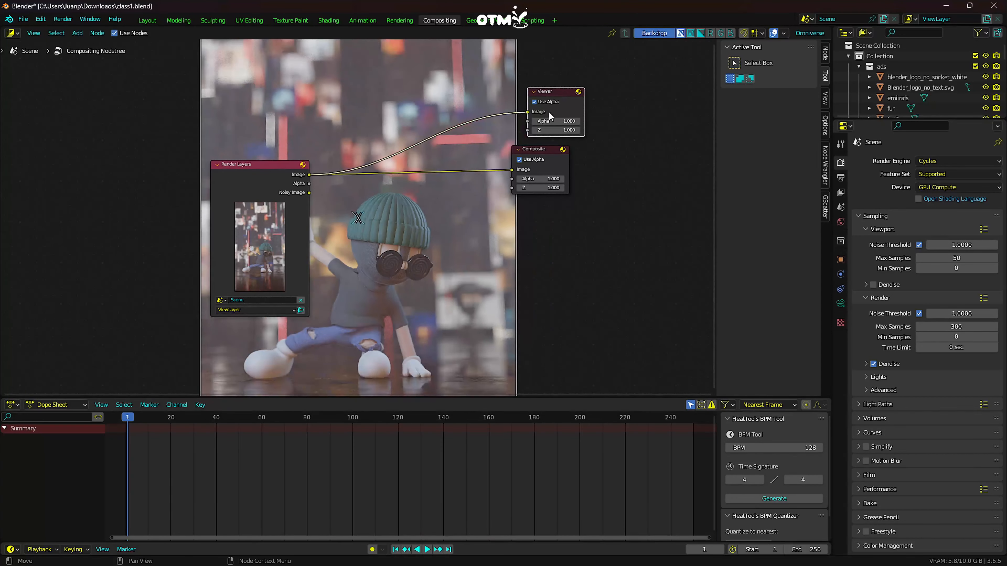
- Arrange the Viewer node above the Composite node, with both well clear of the Render Layers node
drag(554, 101, 554, 236)
drag(548, 158, 560, 281)
click(621, 174)
click(595, 171)
drag(554, 232, 601, 183)
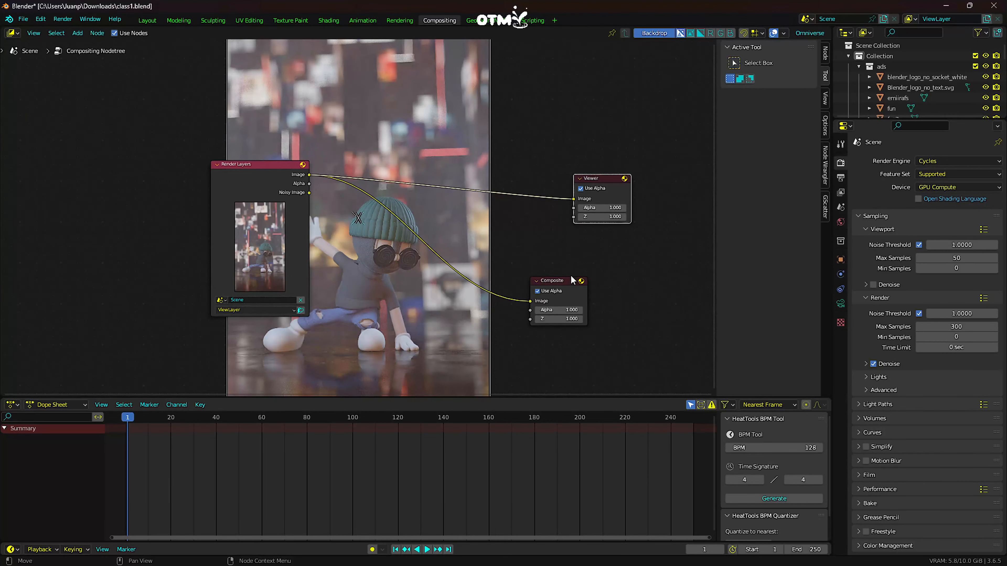
drag(572, 279, 630, 246)
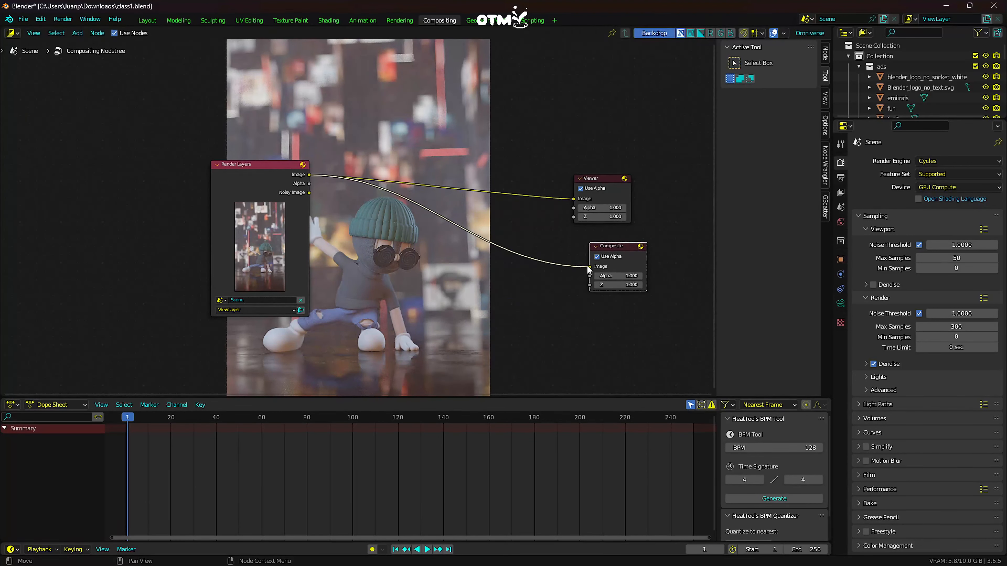
click(574, 265)
drag(613, 245, 592, 295)
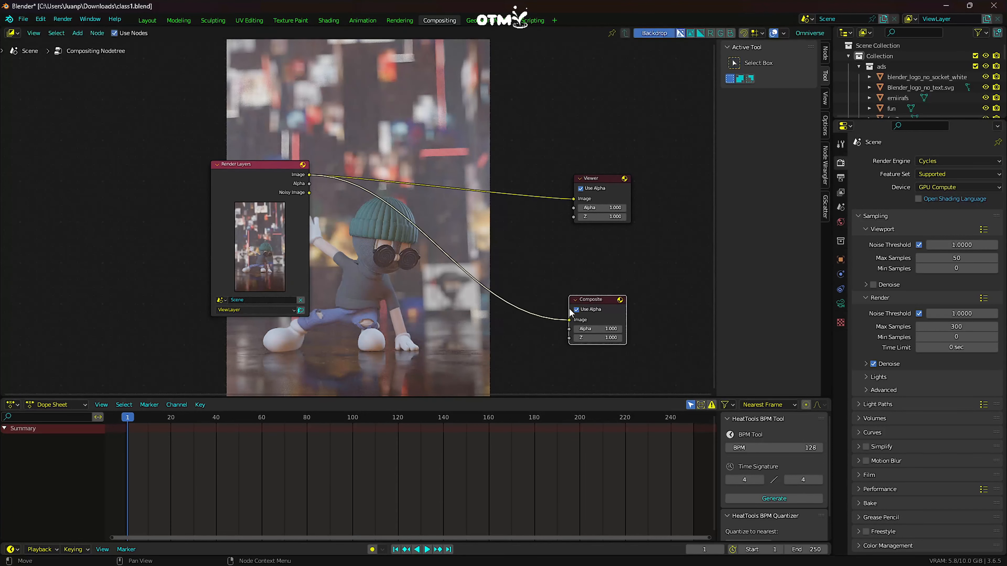
- Add a Glare node on the link between the Render Layers and Viewer nodes
key(shift+a)
click(441, 325)
text(gl)
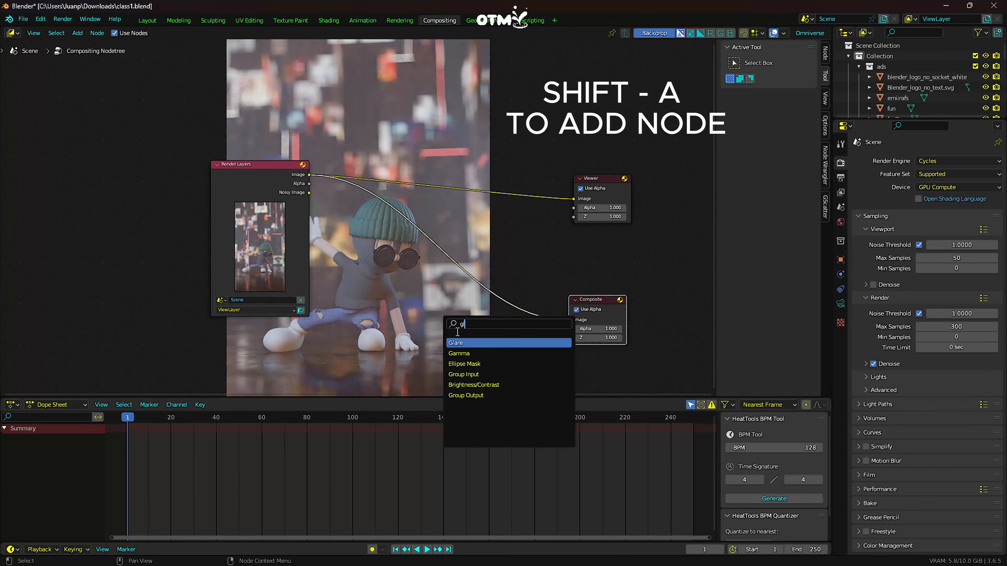
key(Return)
click(478, 190)
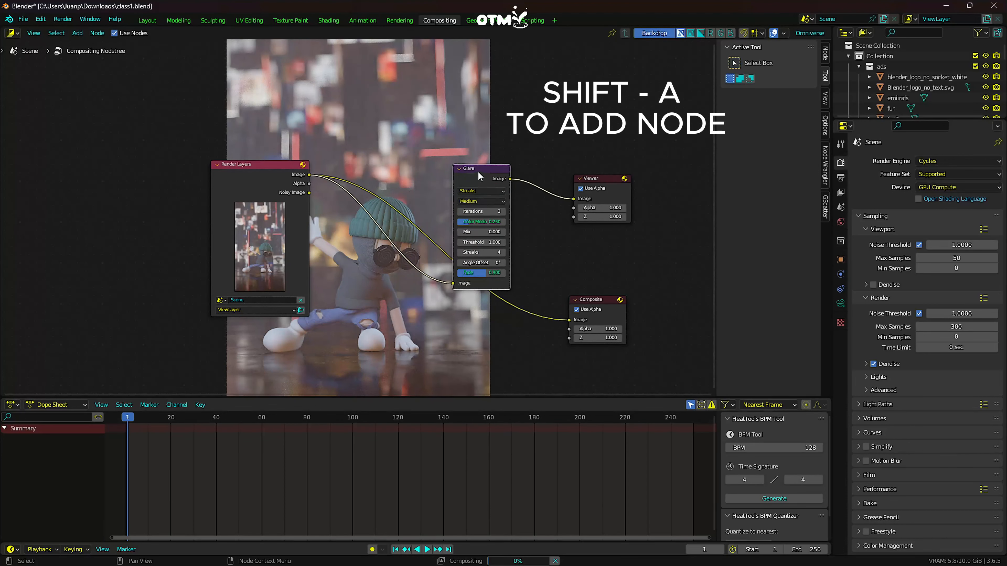
- Move the Composite node above the Glare and Viewer nodes, and set the glare type to Fog Glow
drag(478, 171, 468, 151)
drag(596, 305, 527, 132)
drag(472, 150, 515, 195)
drag(601, 181, 637, 195)
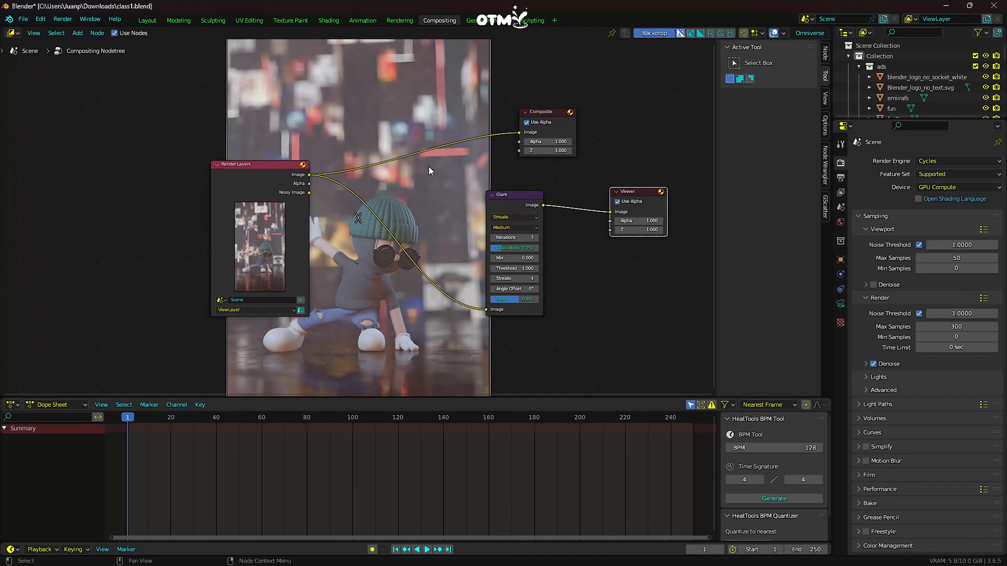
drag(540, 114, 563, 123)
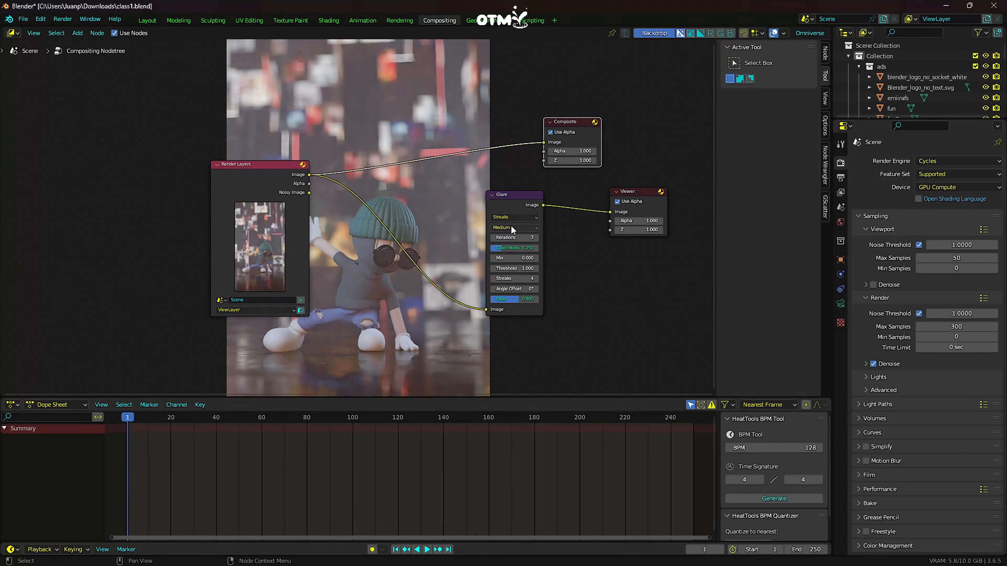
click(512, 217)
click(510, 247)
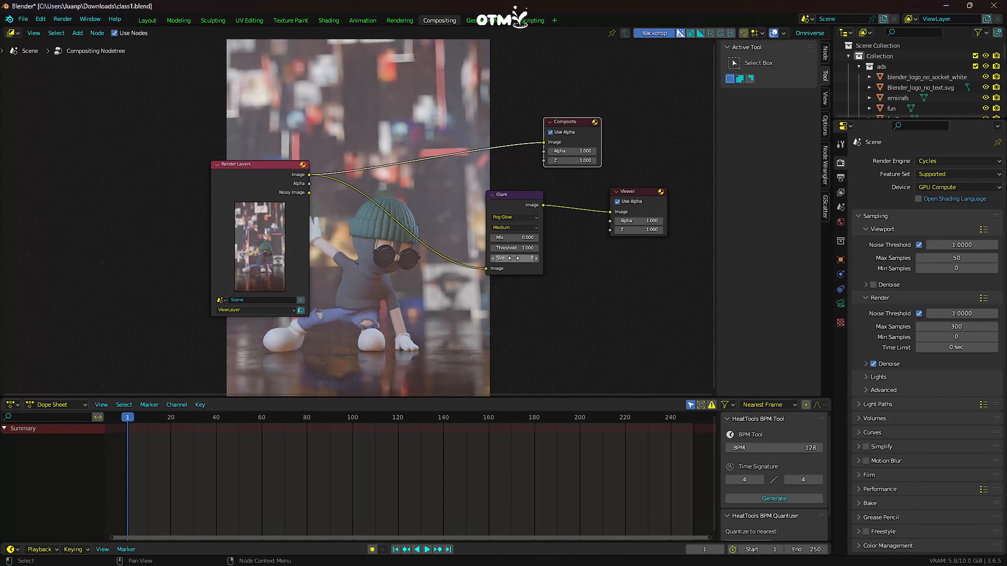
- Make room beside Render Layers and insert a Lens Distortion node on its link to the Glare node
drag(291, 201, 234, 220)
click(338, 274)
key(shift+a)
click(329, 266)
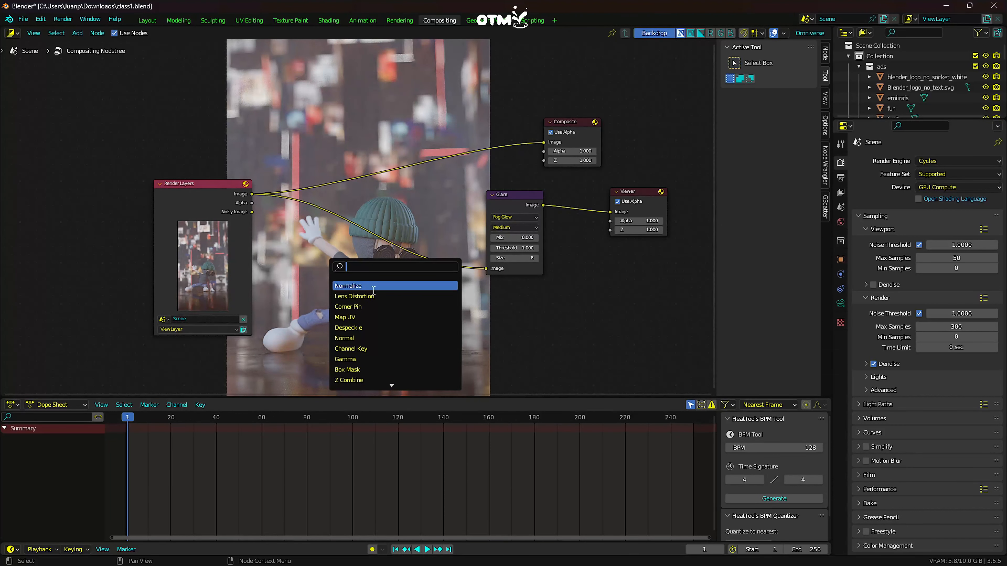
click(369, 297)
click(397, 252)
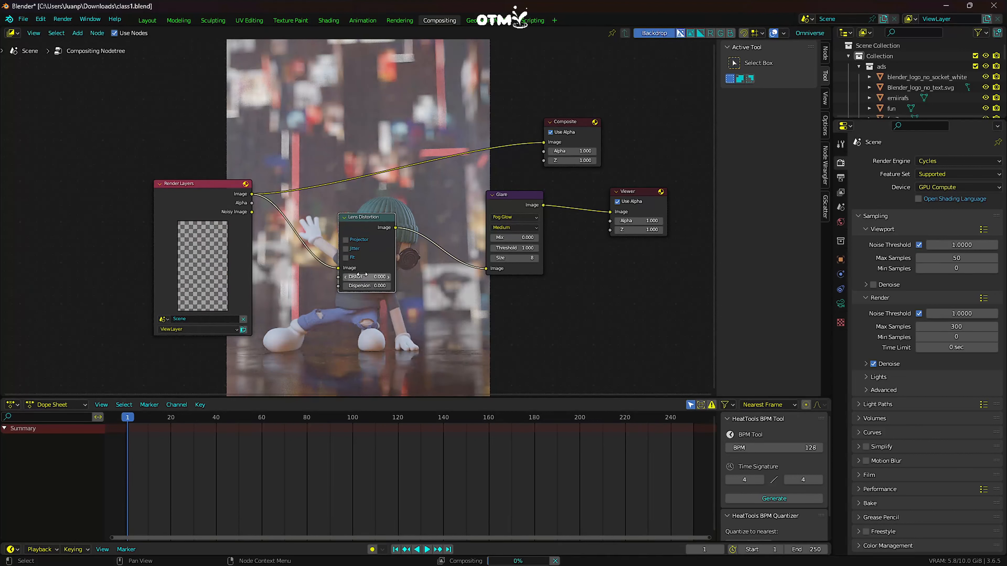
- Enable Fit on the Lens Distortion node and set its Dispersion to 0.020
click(345, 258)
drag(363, 286, 371, 285)
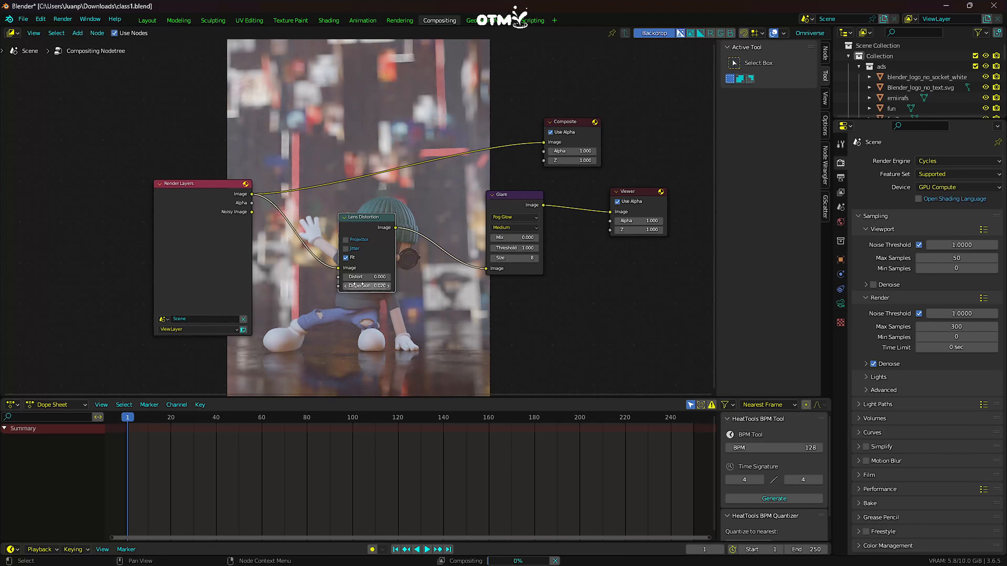
mouse_move(533, 325)
middle_down()
mouse_move(580, 310)
mouse_move(528, 319)
middle_up()
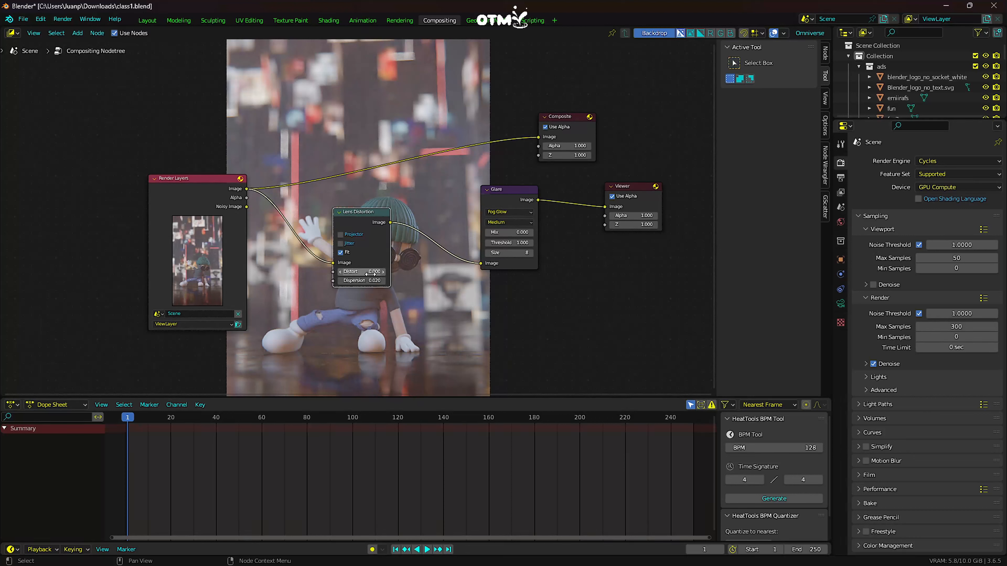
- Set the Lens Distortion node's Distort to 0.020
drag(357, 272, 361, 271)
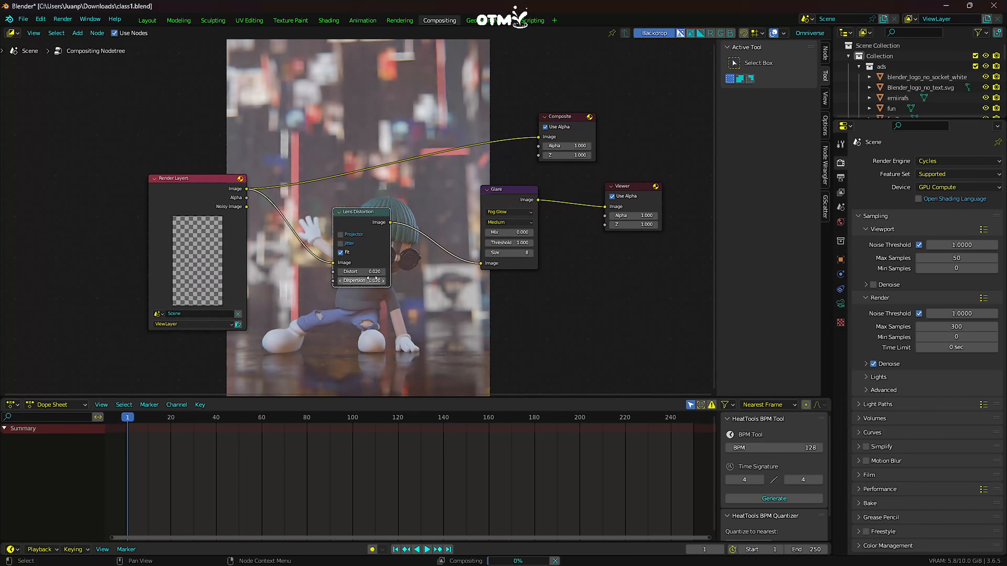
scroll(375, 281, up, 4)
scroll(483, 310, down, 1)
scroll(499, 320, down, 1)
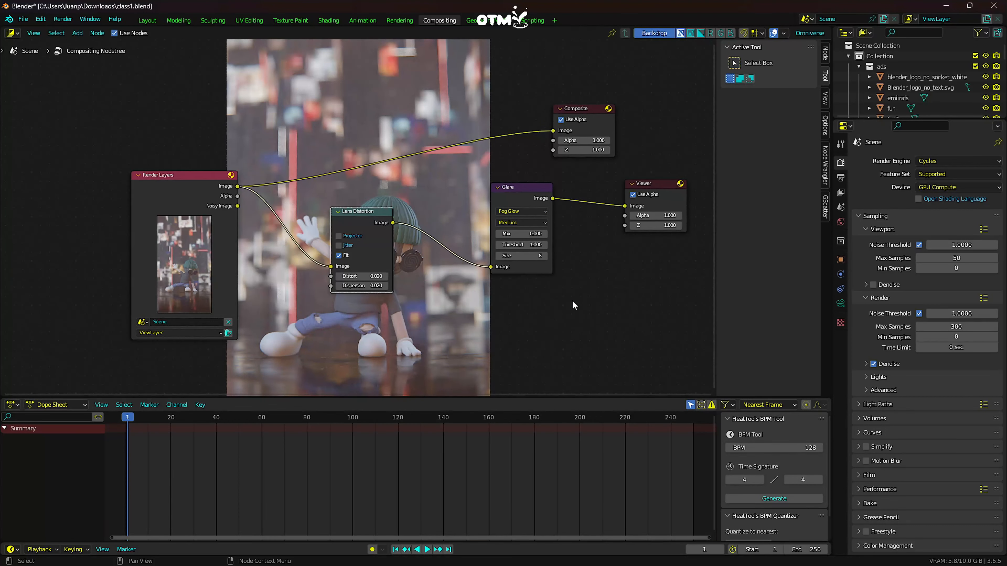
scroll(498, 265, down, 1)
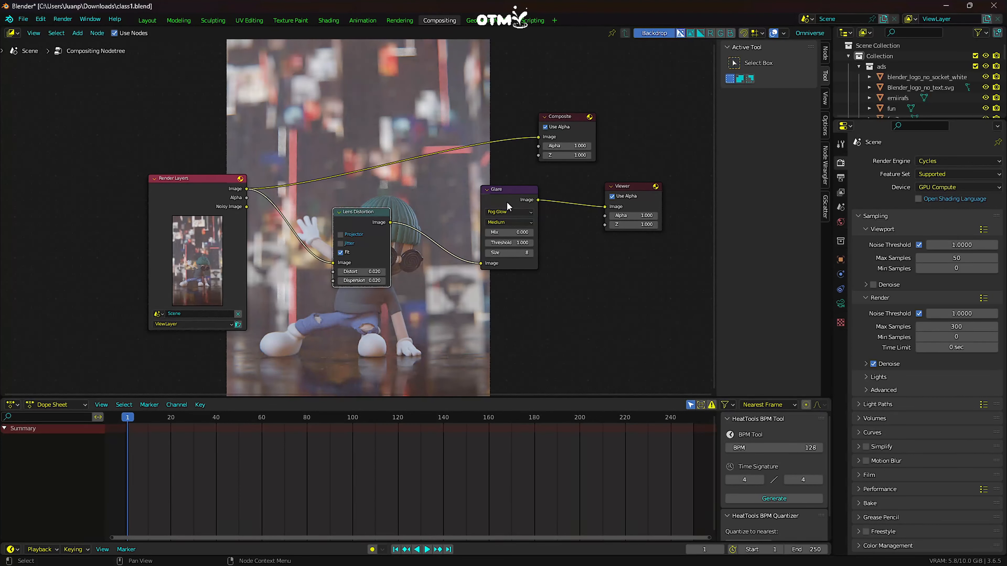
- Insert a Hue/Saturation/Value node between the Lens Distortion and Glare nodes and raise its Saturation slightly above 1
drag(506, 202, 558, 207)
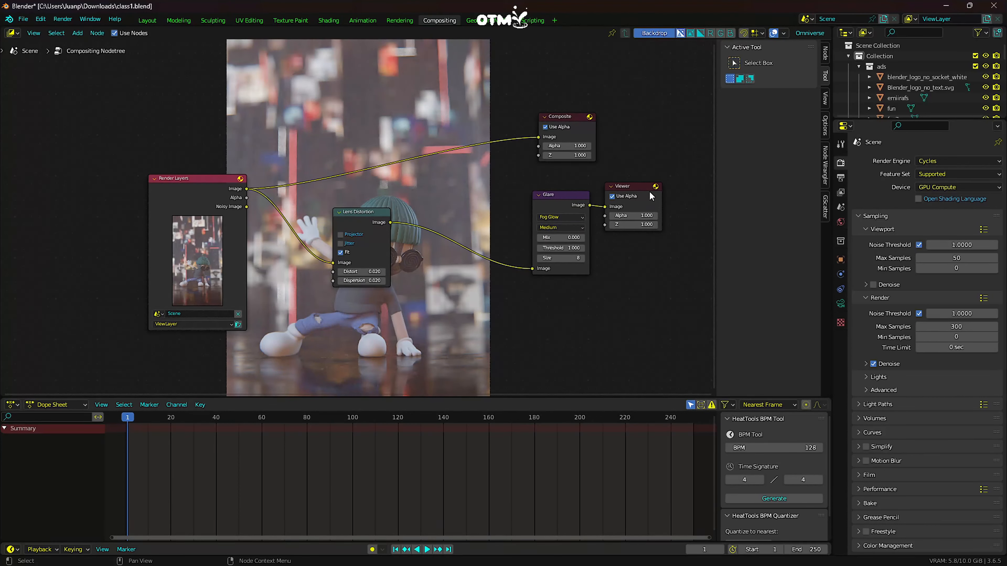
drag(649, 191, 660, 199)
key(shift+a)
click(446, 295)
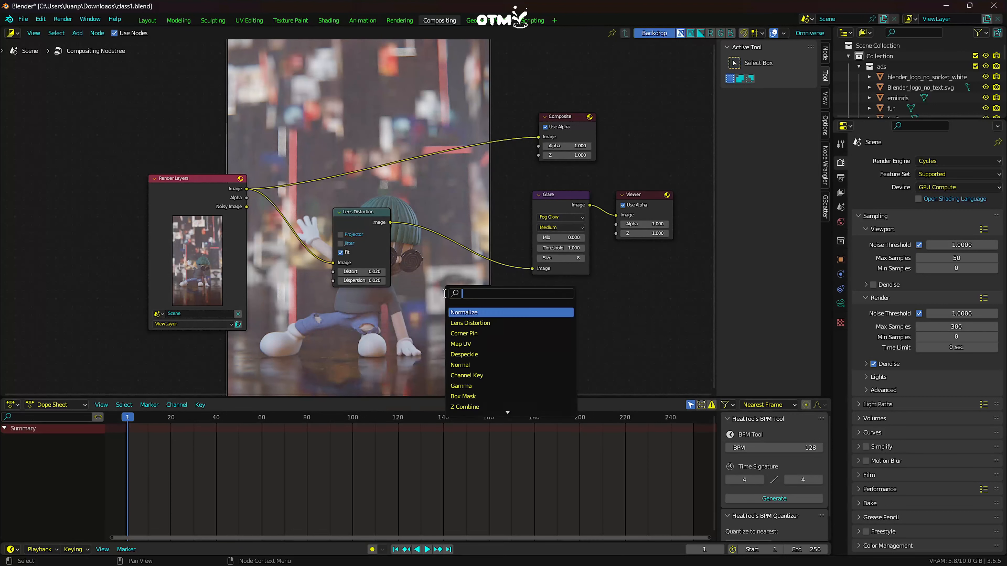
text(c)
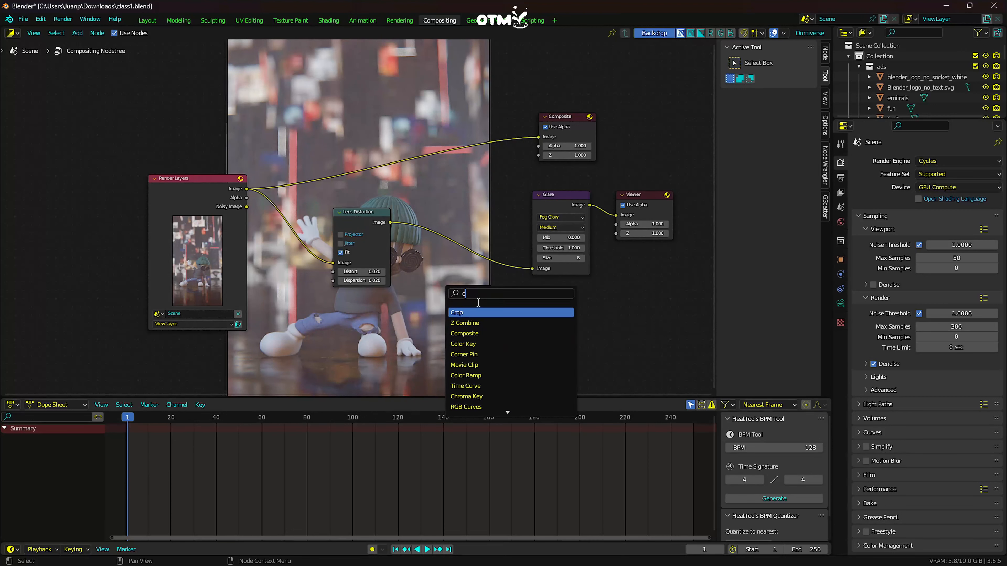
key(BackSpace)
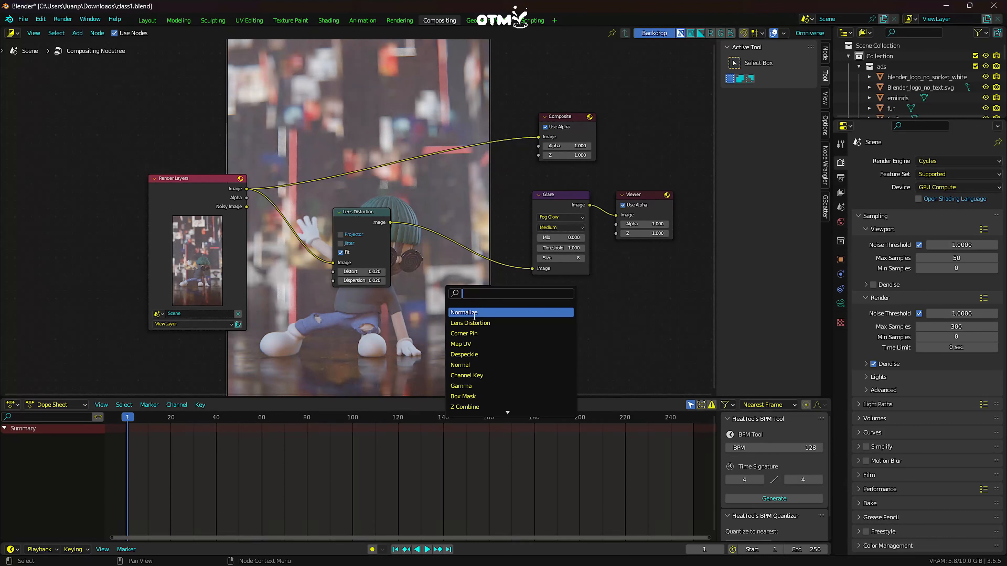
text(sat)
click(480, 312)
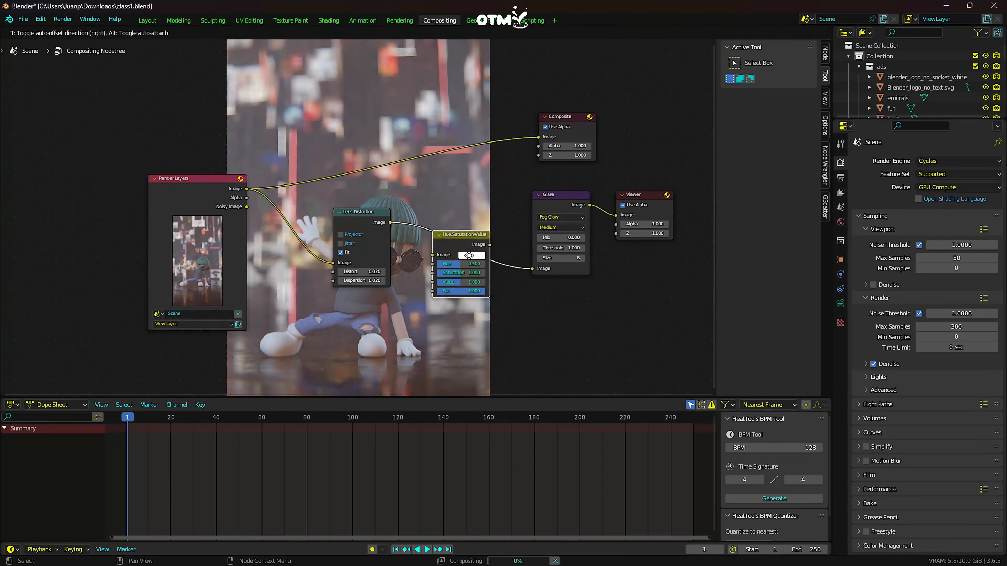
click(465, 270)
drag(465, 270, 470, 270)
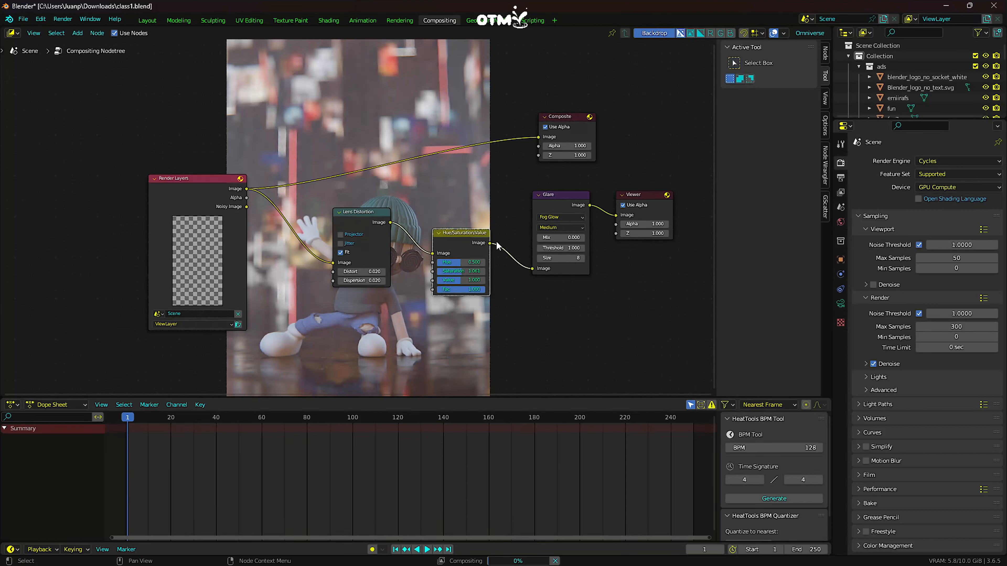
- Insert a Brightness/Contrast node between Hue/Saturation/Value and Glare, with Bright at -0.070 and Contrast at 0.600
drag(546, 196, 567, 204)
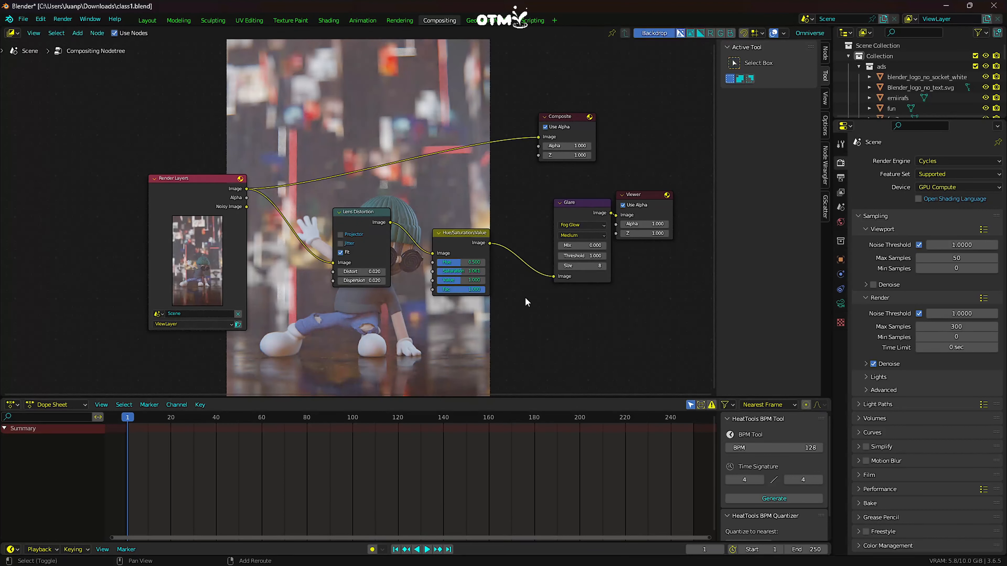
key(shift+a)
click(507, 296)
text(CON)
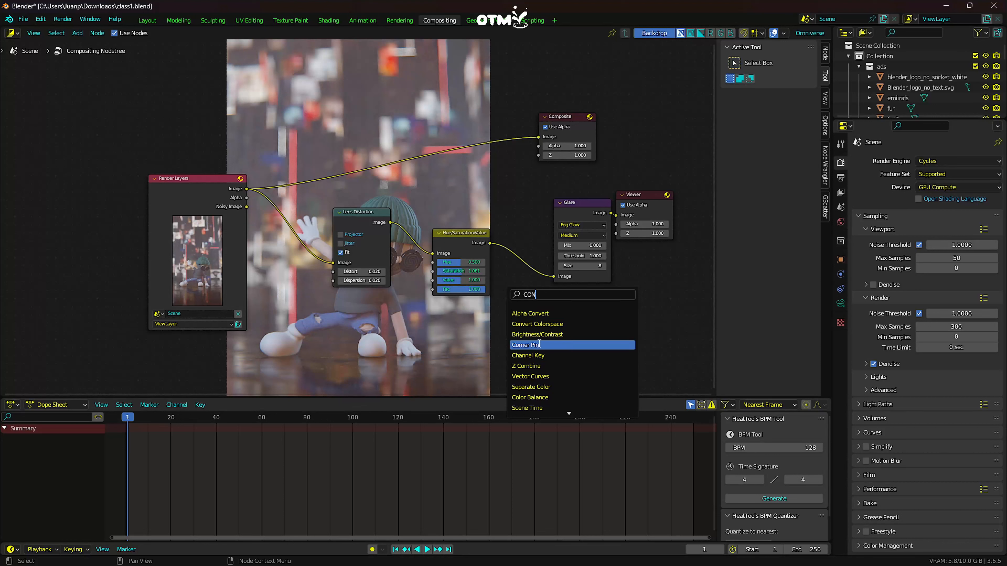
text(T)
click(540, 313)
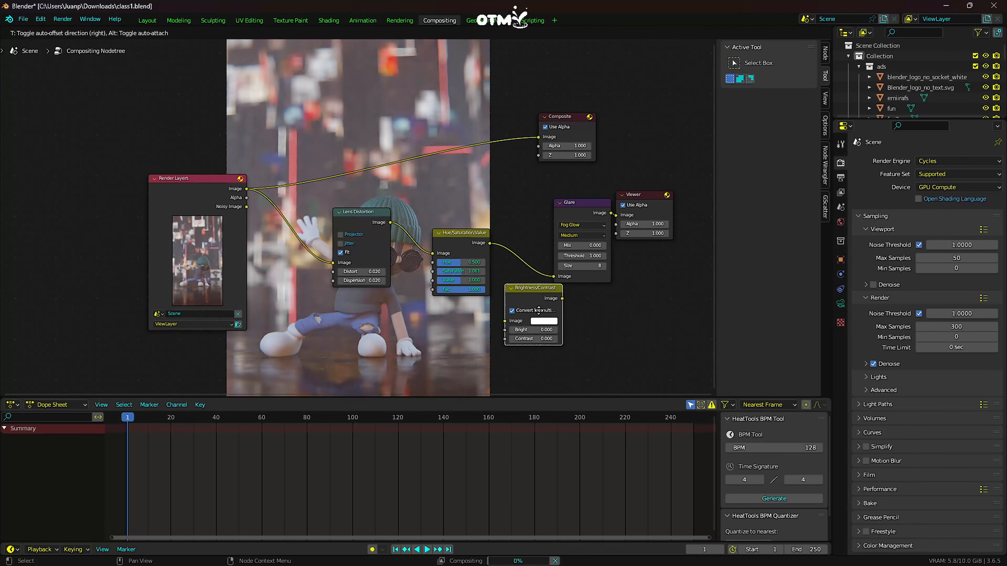
click(551, 256)
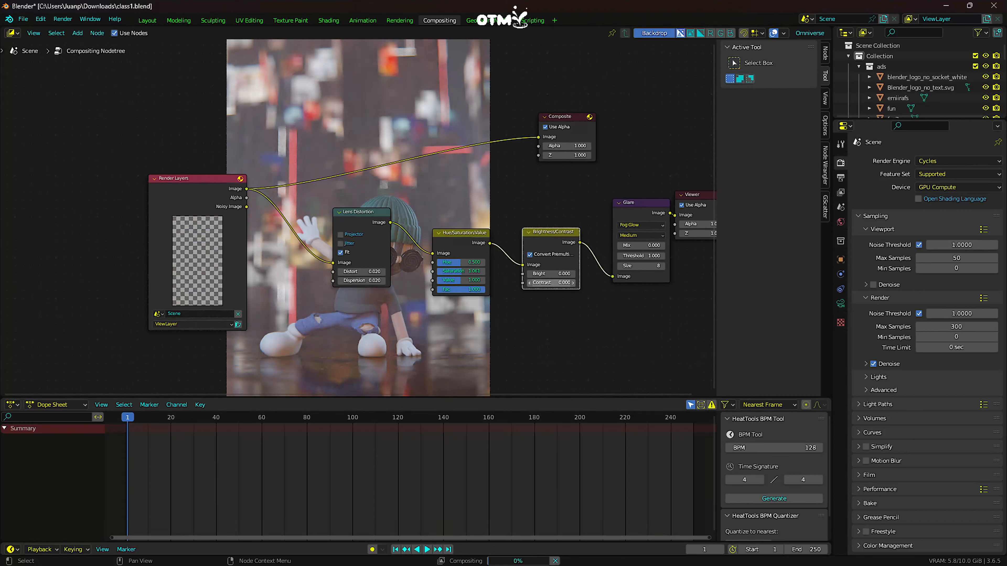
drag(551, 282, 556, 283)
drag(553, 274, 548, 274)
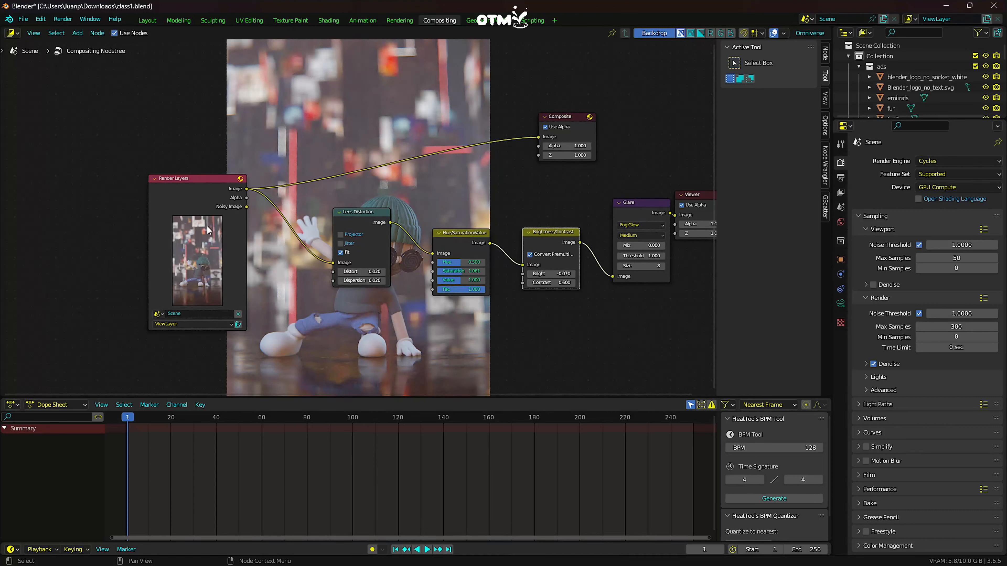
- Return to the Layout workspace and show the camera view in rendered shading
drag(207, 226, 165, 251)
drag(368, 214, 417, 253)
click(146, 22)
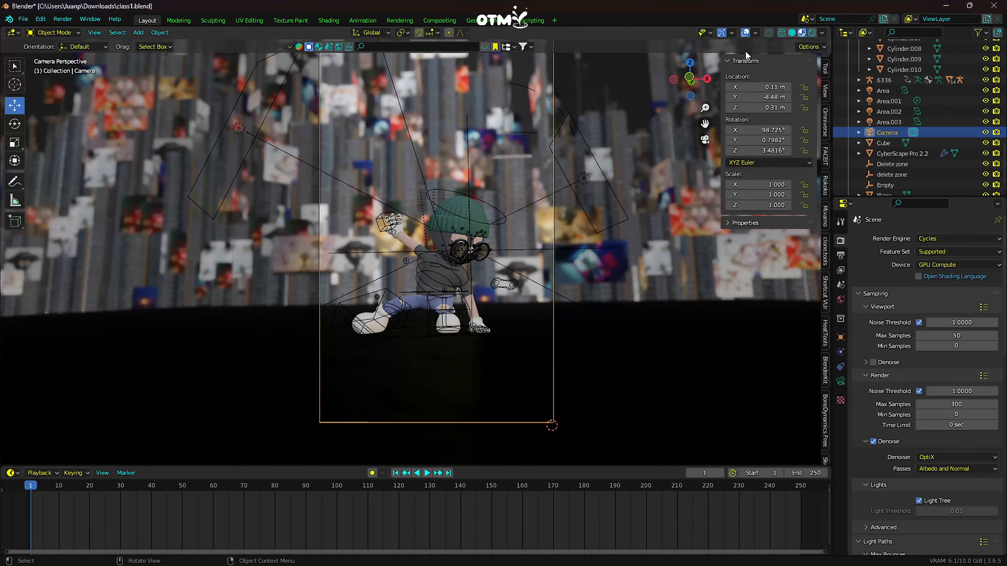
click(812, 32)
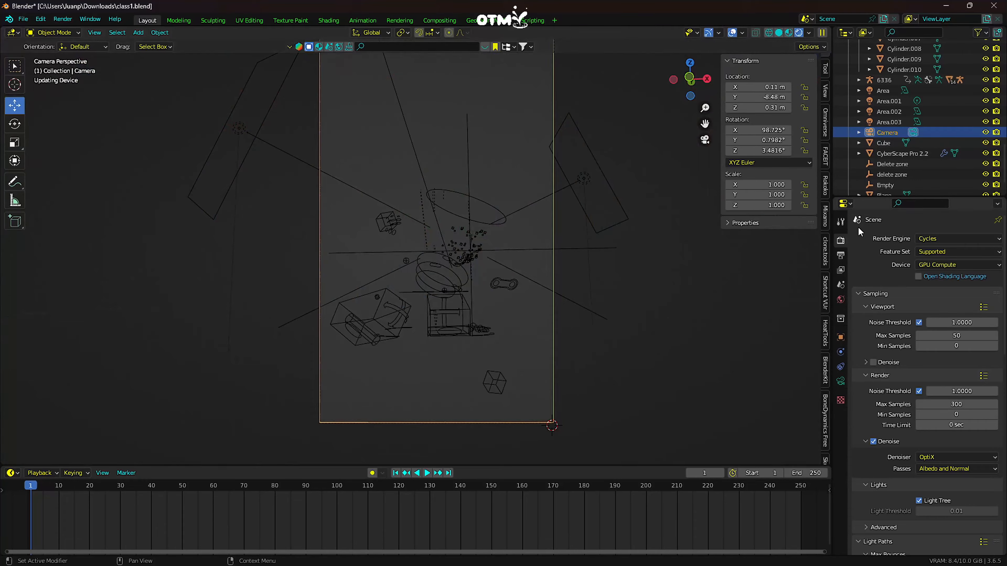
- Set the scene's Color Management look to High Contrast
scroll(875, 325, down, 3)
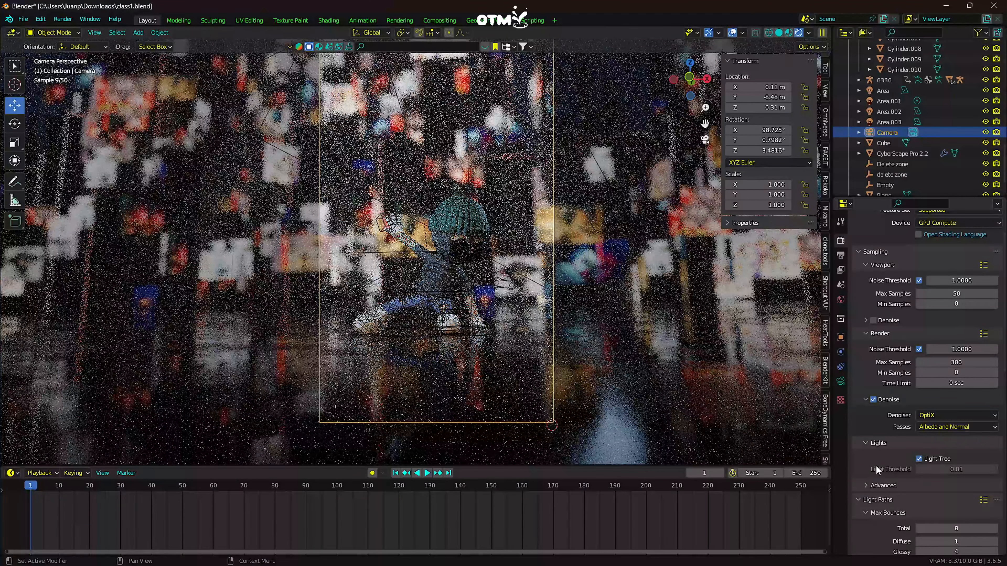
scroll(876, 470, down, 15)
click(858, 549)
scroll(878, 517, down, 7)
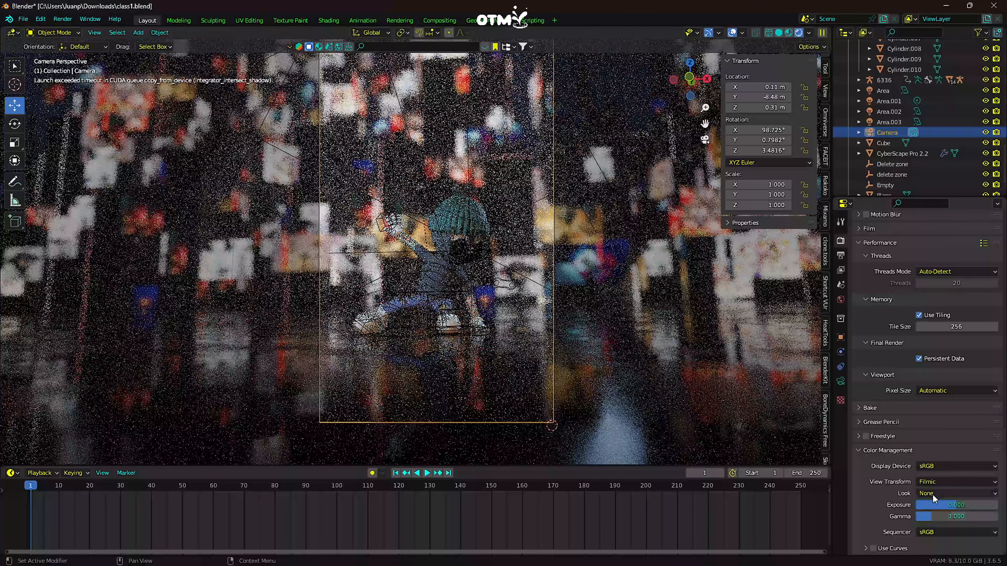
click(931, 493)
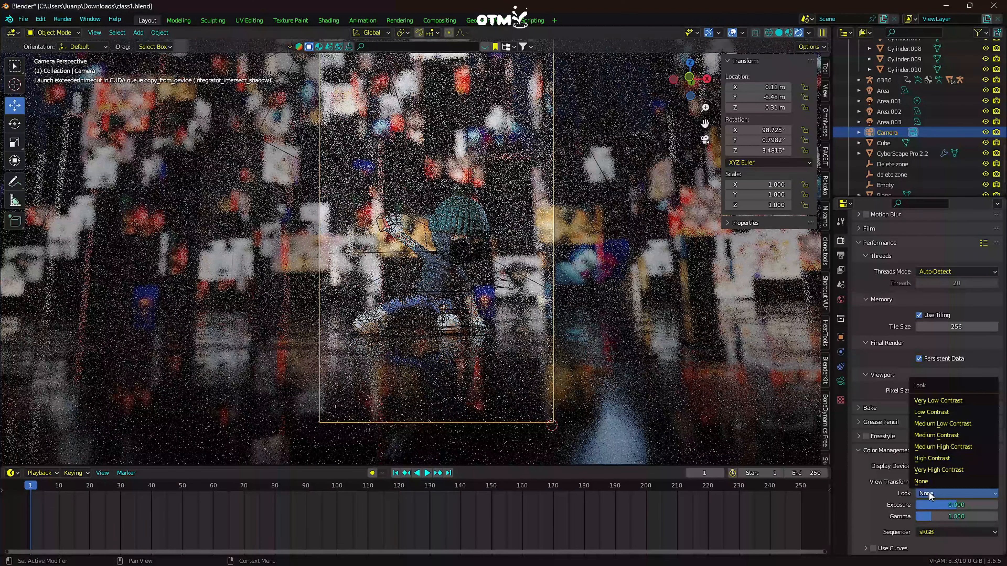
click(935, 458)
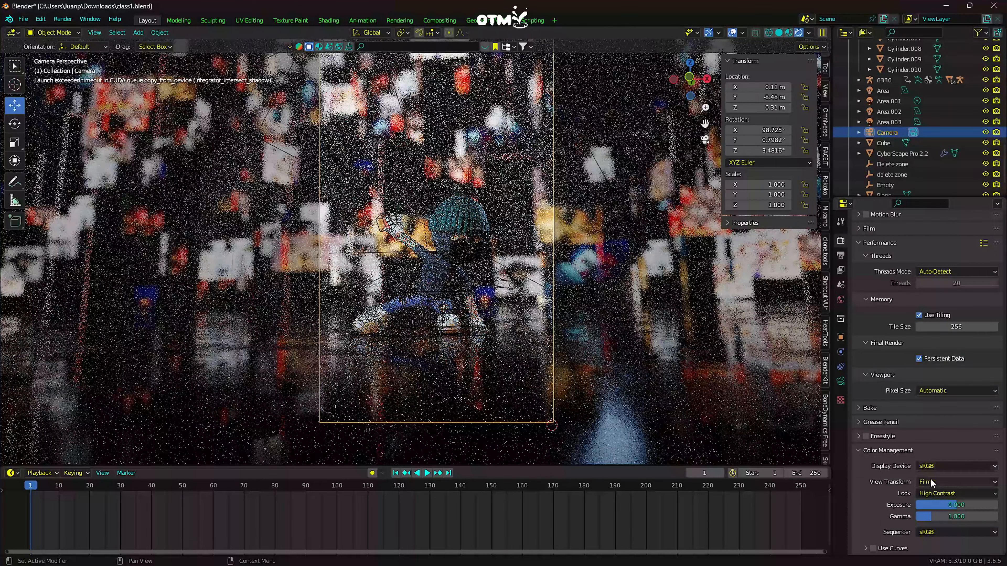
- Compare the Standard and Filmic view transforms in Color Management and settle on Standard
click(952, 482)
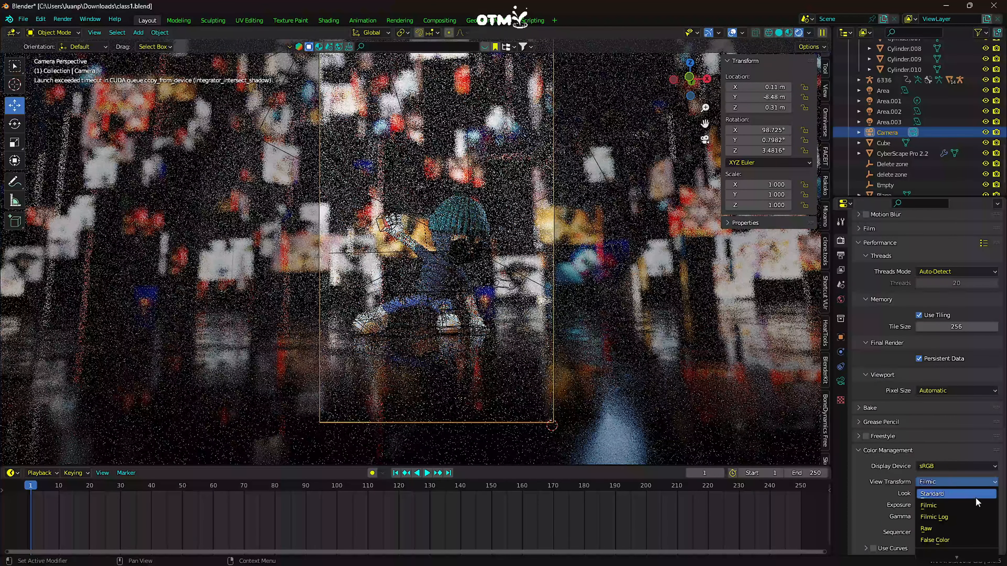
click(928, 496)
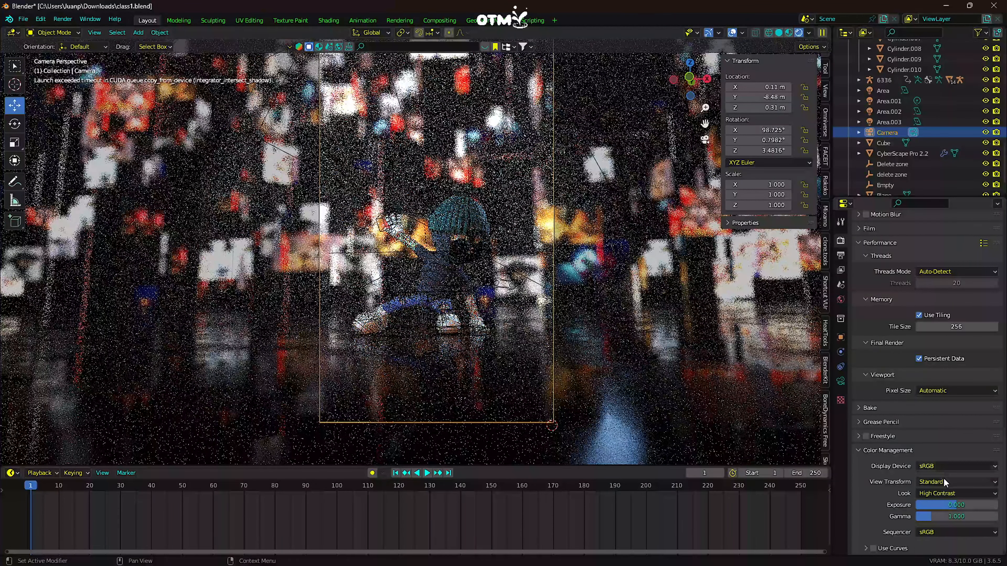
click(944, 481)
click(929, 505)
click(936, 481)
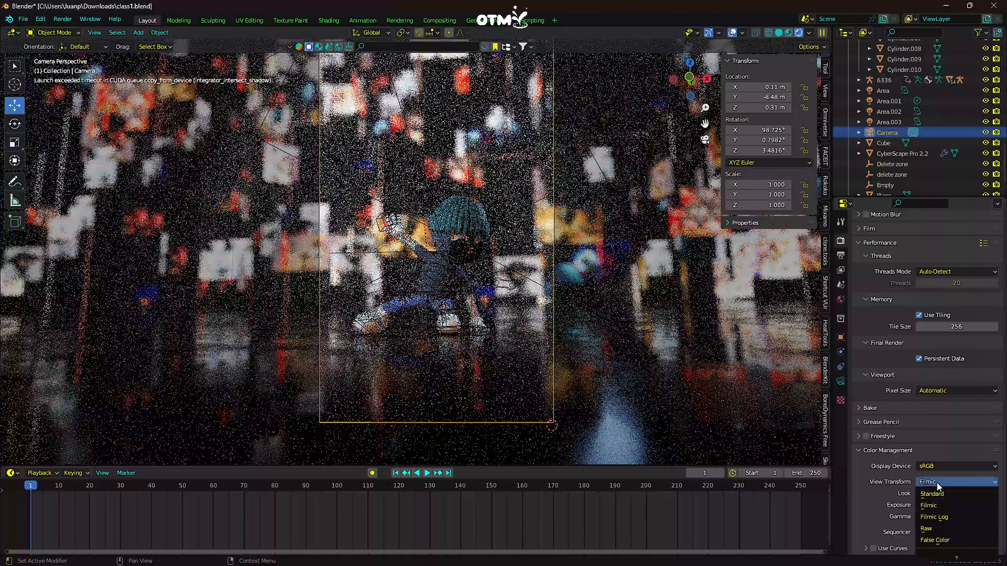
click(934, 493)
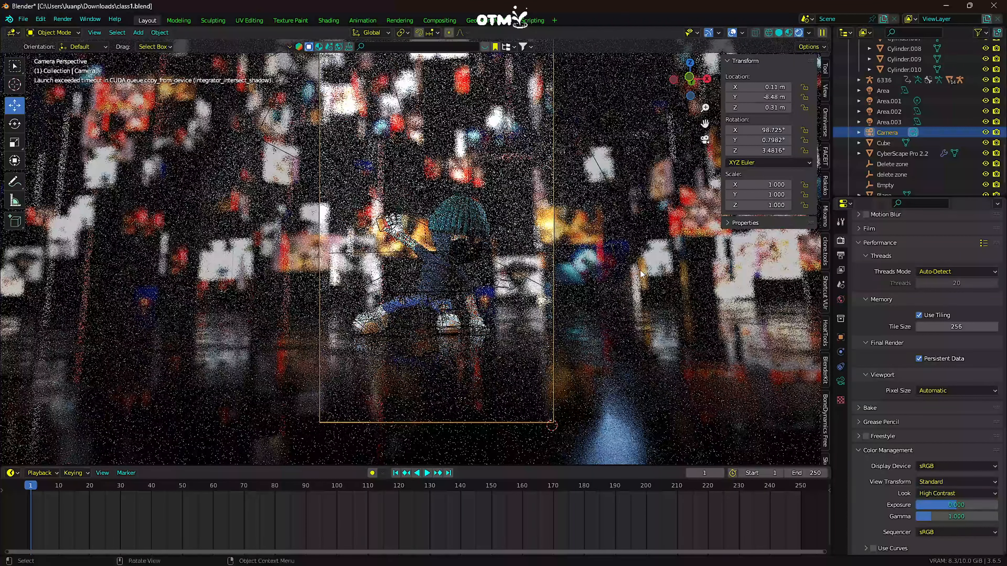
- Render the still image and display the composited Viewer Node result in the render window
click(63, 19)
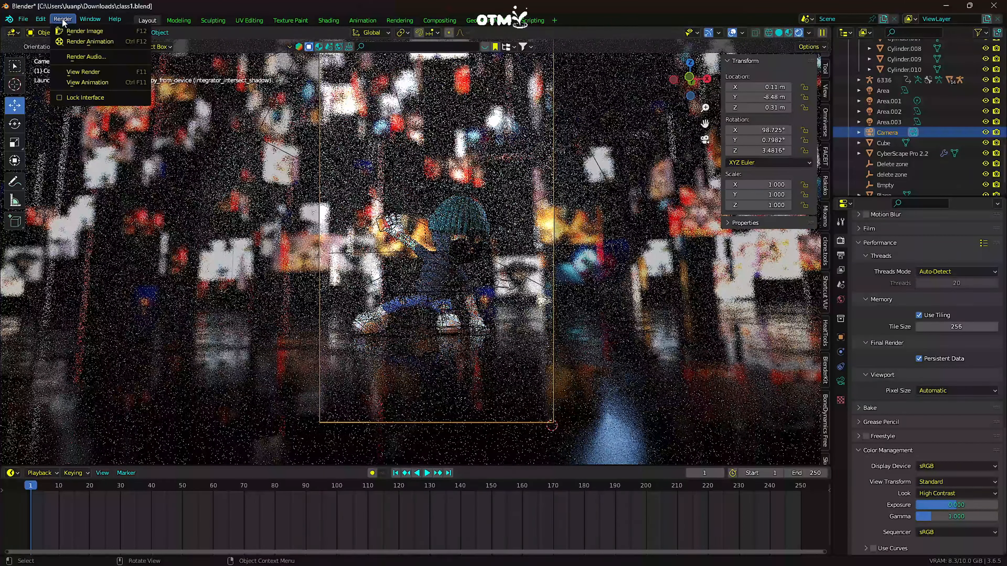
click(75, 39)
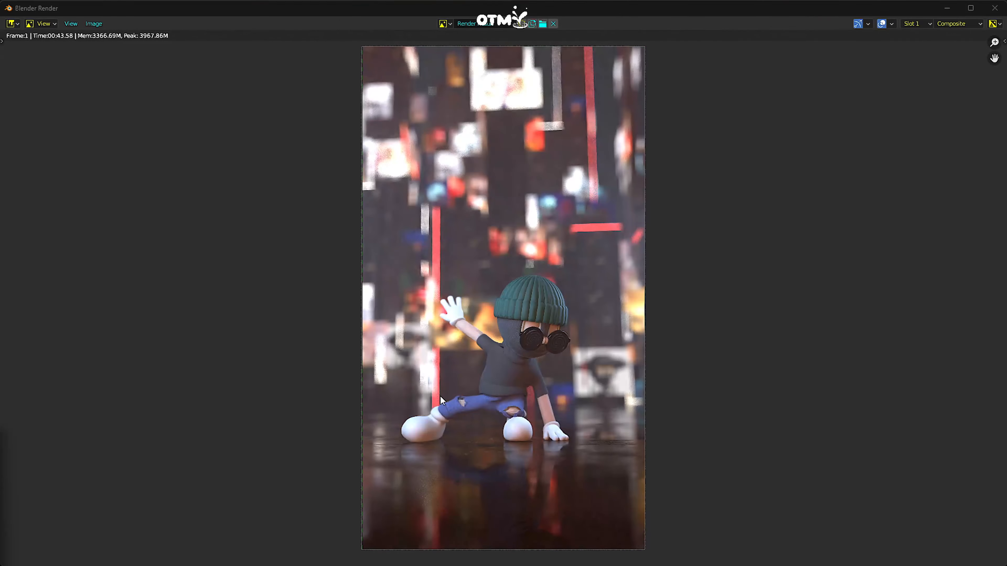
click(443, 23)
click(496, 130)
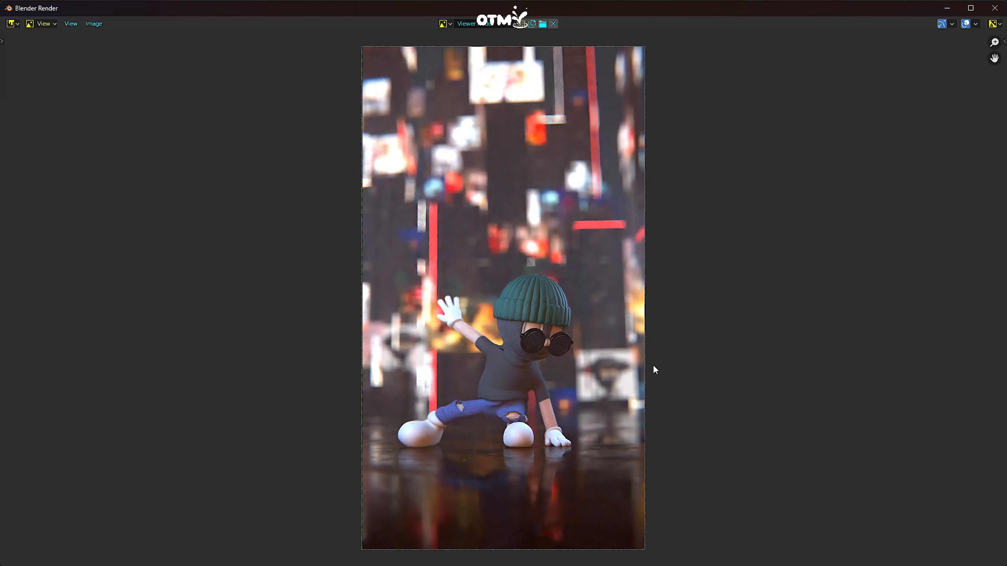
scroll(820, 347, down, 1)
scroll(786, 269, up, 1)
- Save the Viewer Node image as DOPE.png in the Downloads folder
click(70, 23)
mouse_move(94, 25)
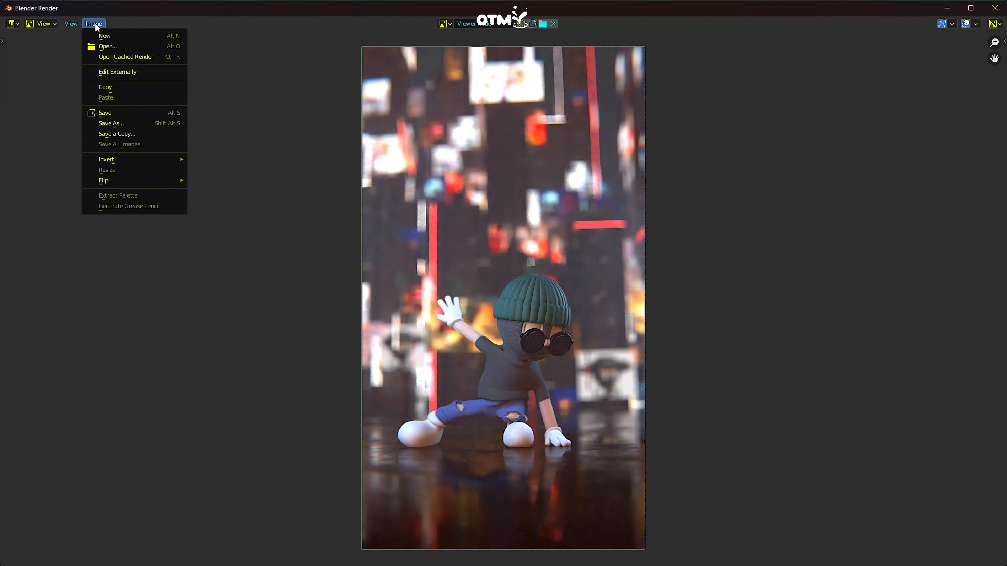
click(112, 123)
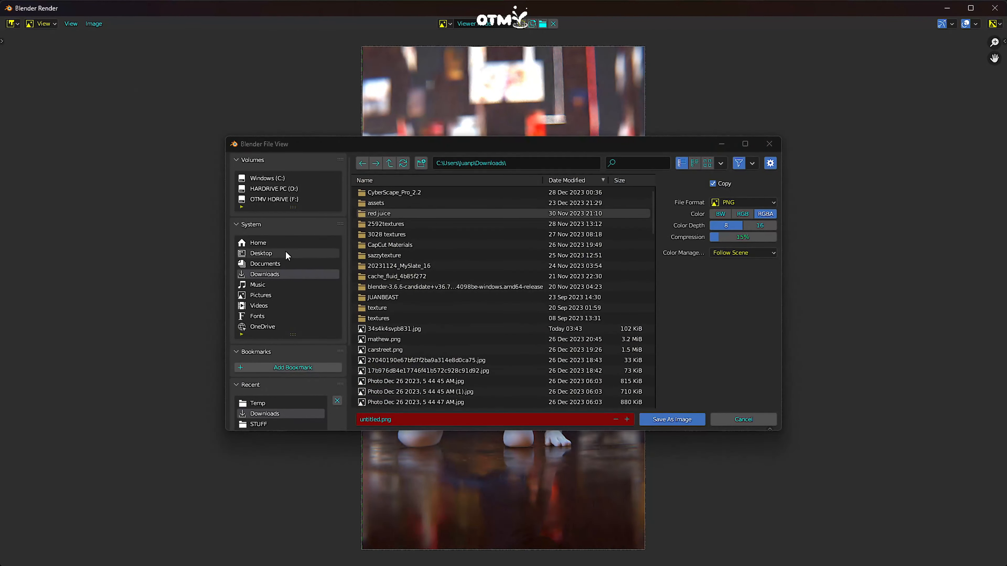
click(264, 274)
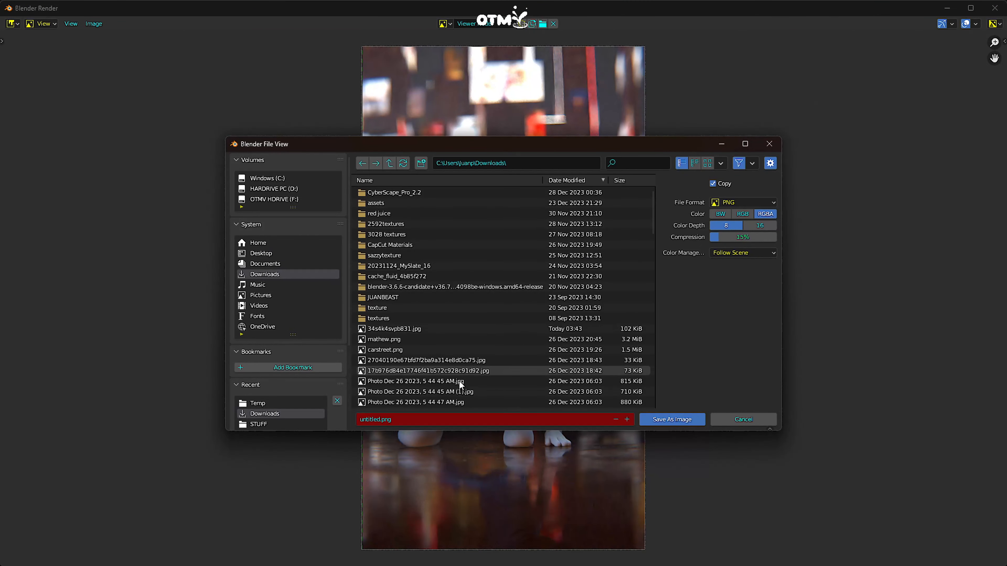
click(374, 420)
double_click(379, 421)
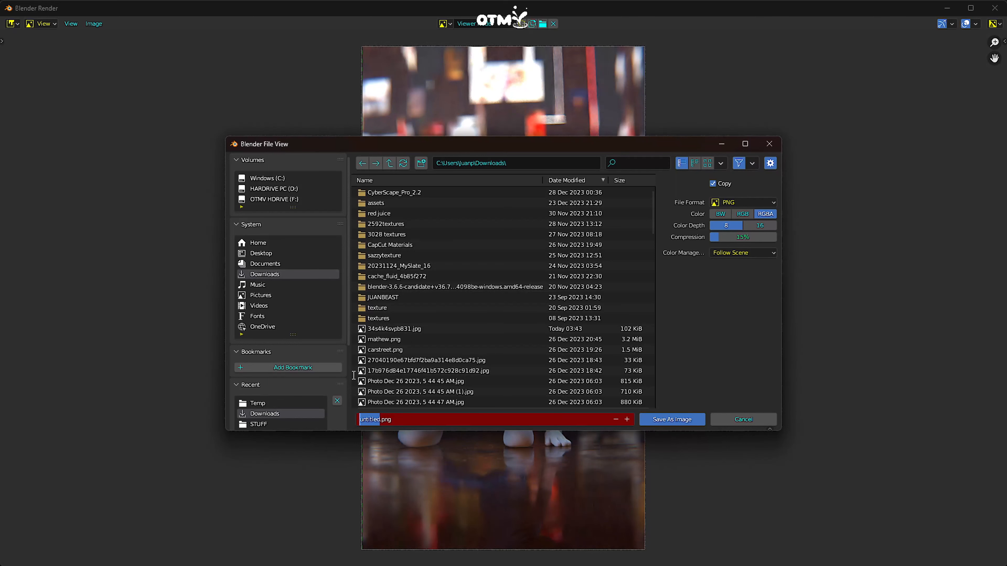
text(DOF)
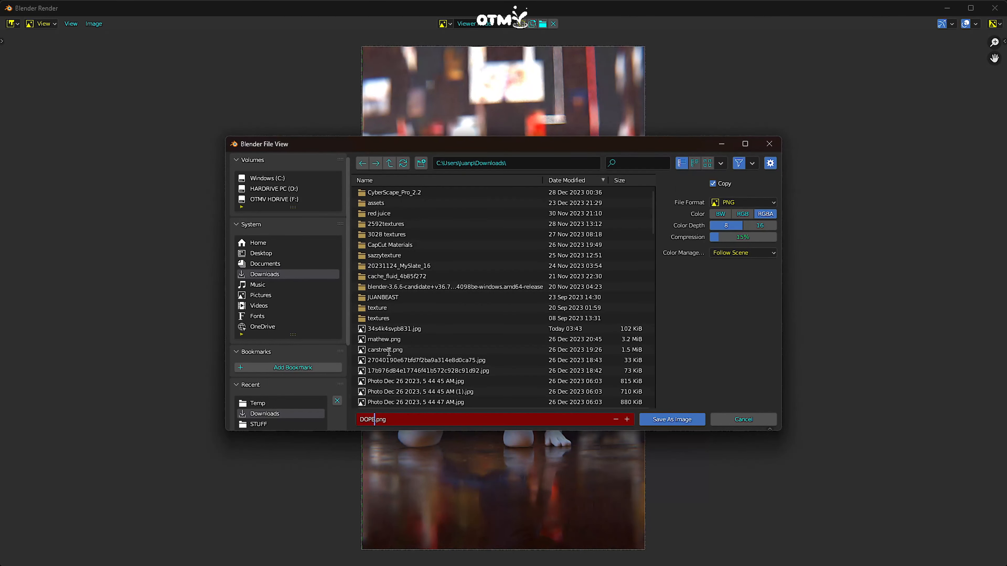
click(672, 419)
click(673, 419)
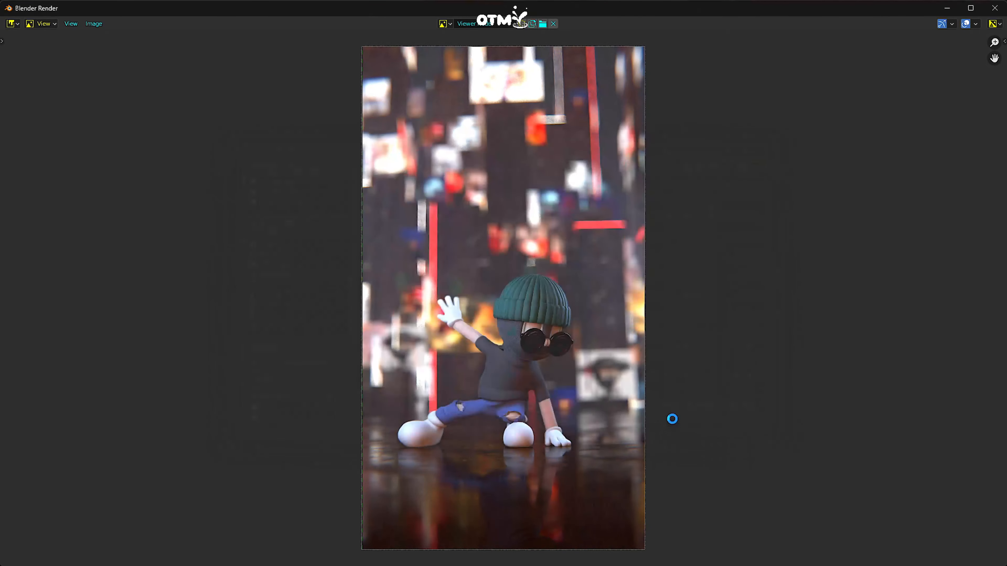